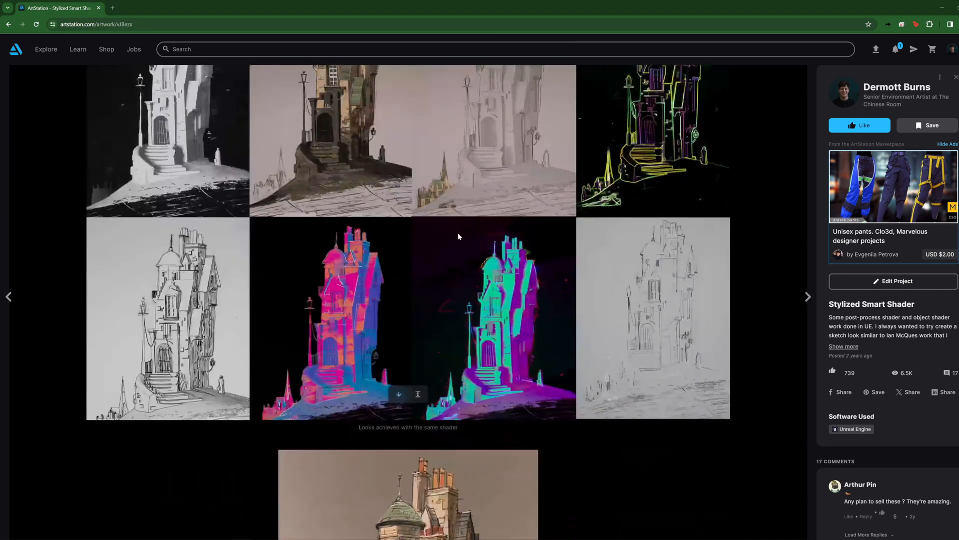
Step: Examine the stylized house renders, the grid of looks achieved with the same shader, and the reference image in the ArtStation project
scroll(459, 236, up, 10)
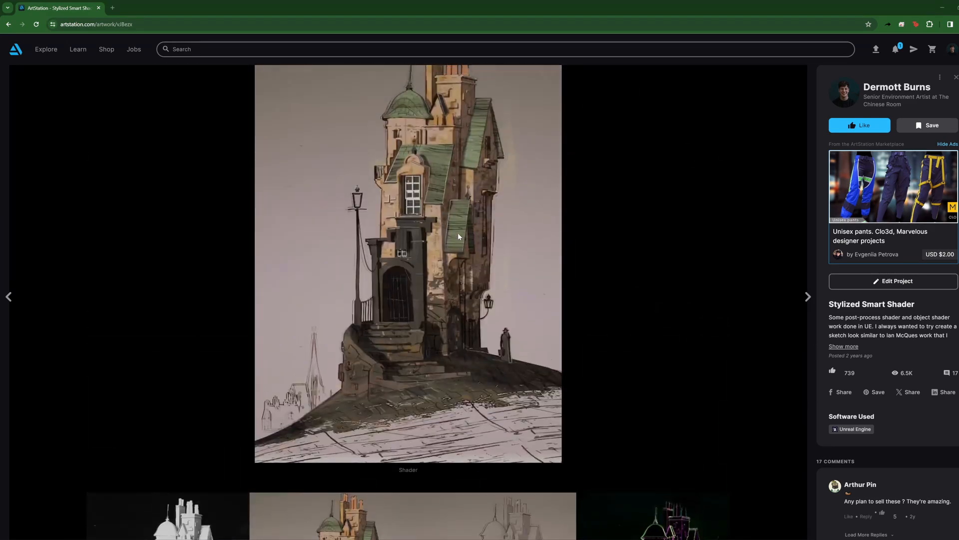
scroll(458, 232, up, 2)
scroll(458, 236, up, 3)
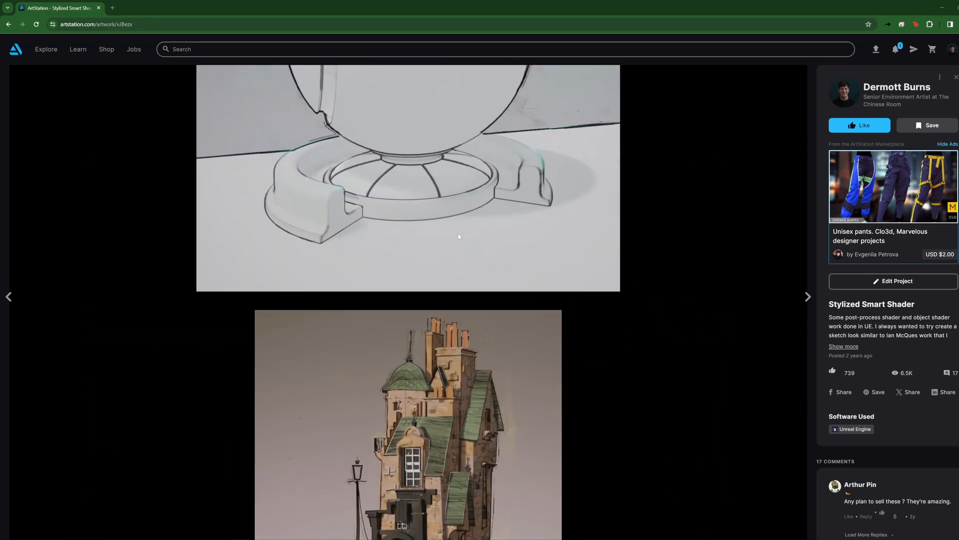
scroll(402, 298, down, 6)
scroll(403, 296, down, 6)
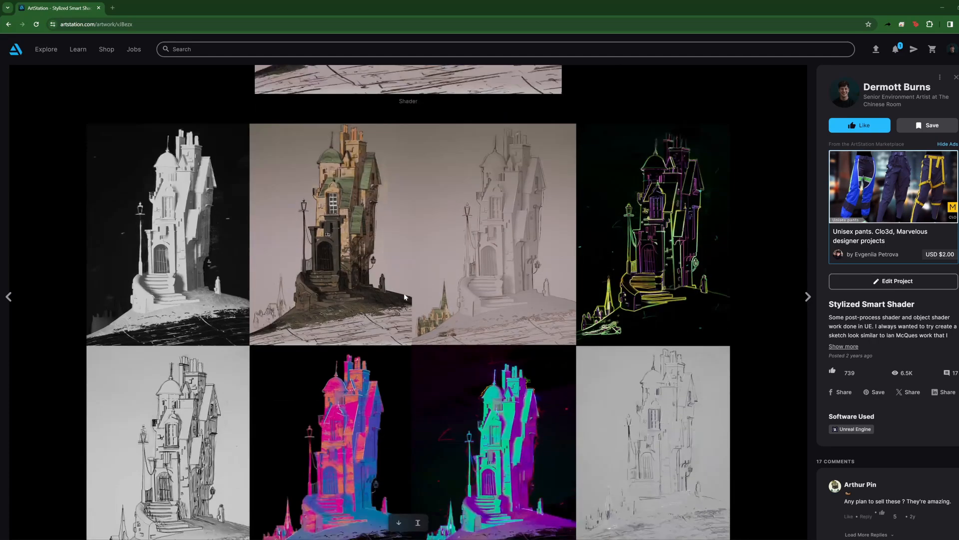
scroll(270, 209, down, 2)
scroll(270, 209, up, 2)
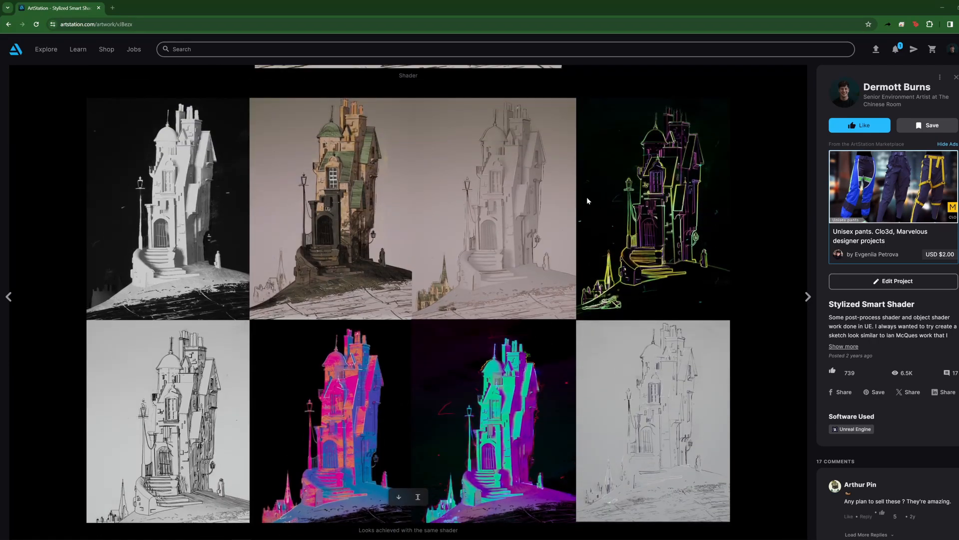
scroll(501, 210, down, 5)
scroll(485, 213, down, 3)
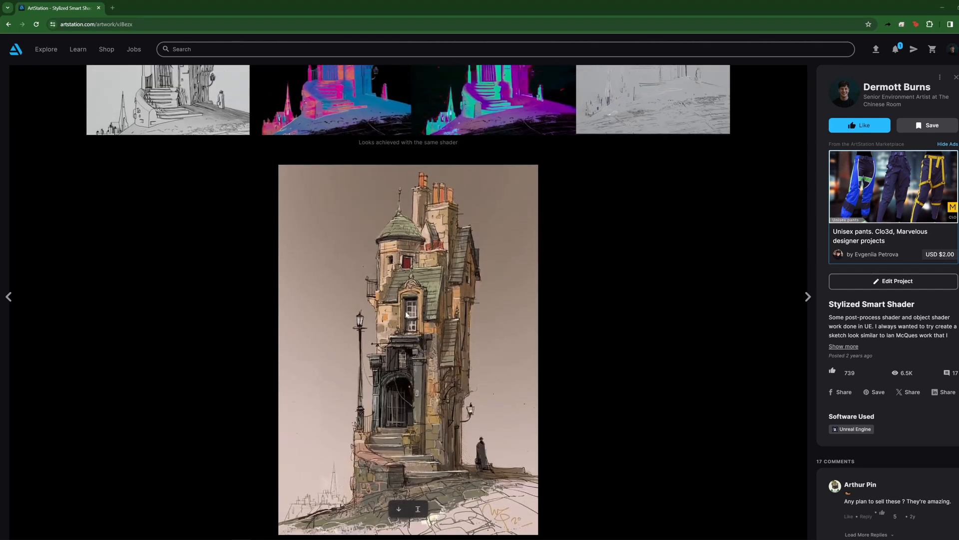
scroll(387, 298, down, 1)
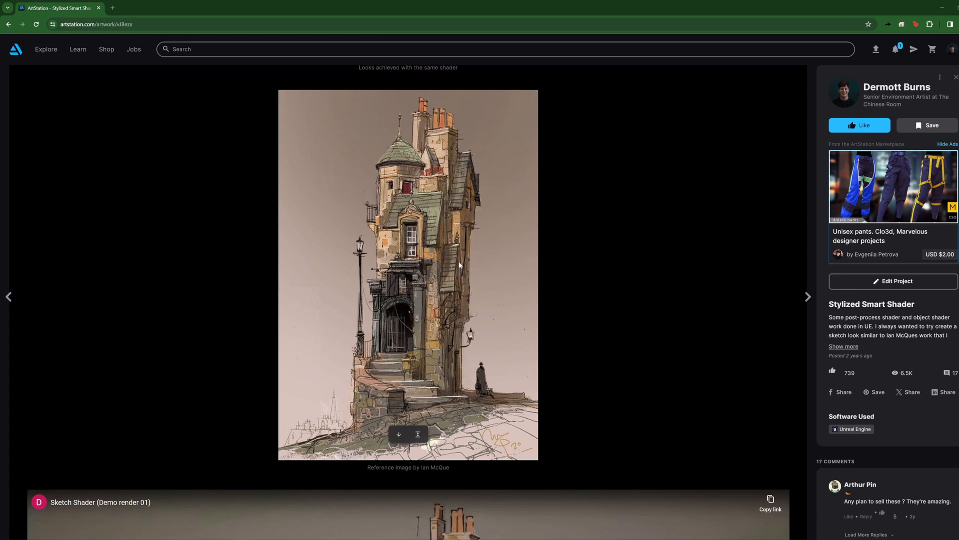
Step: Compare the painted reference image with the shader render and the grid of alternative looks
scroll(374, 259, up, 7)
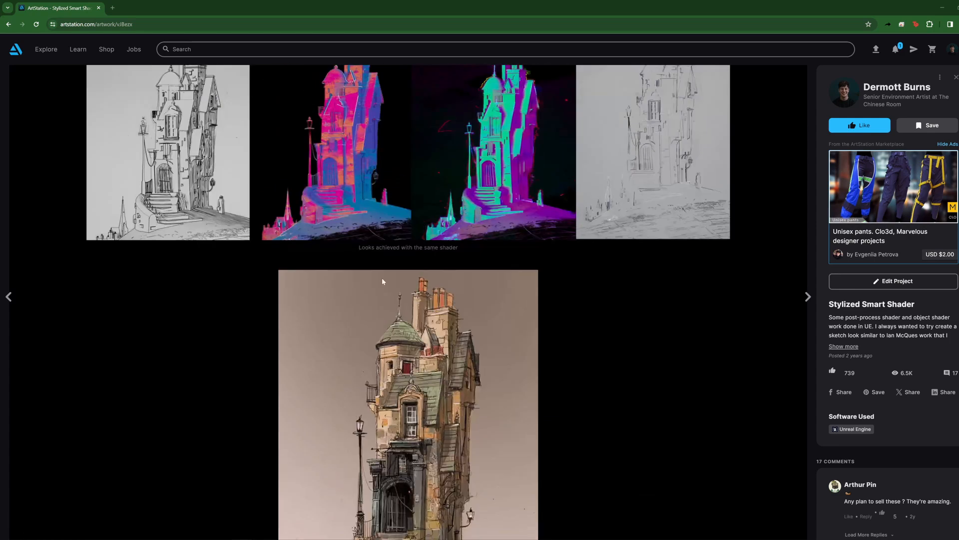
scroll(393, 321, down, 6)
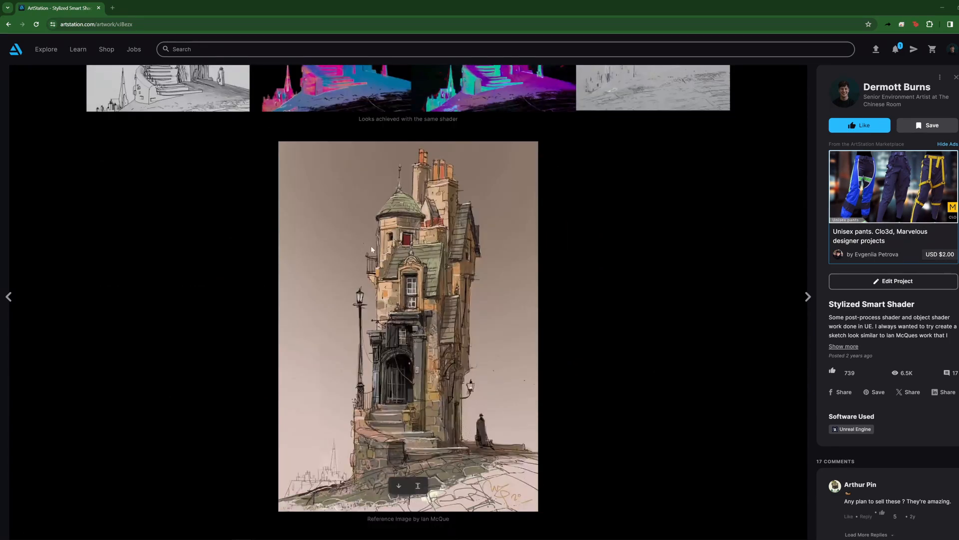
scroll(426, 283, up, 17)
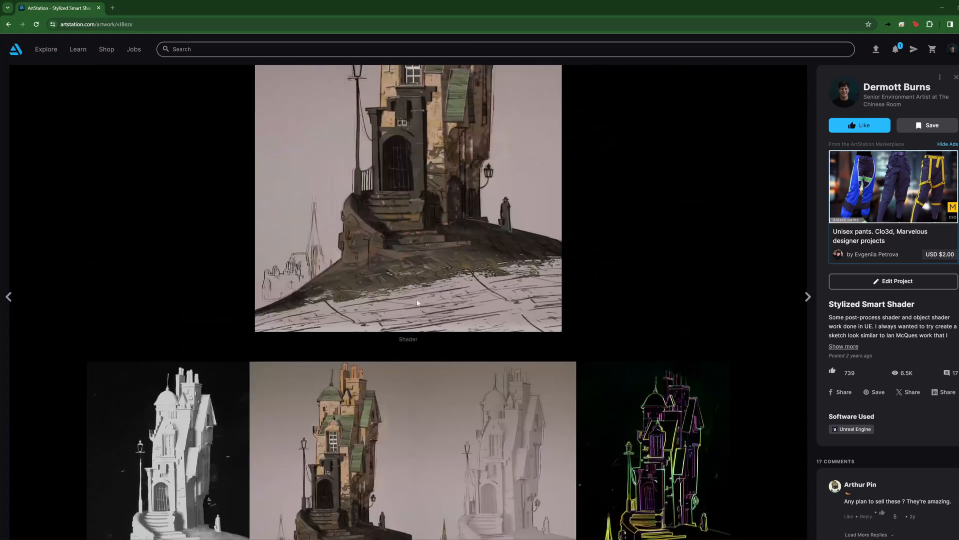
scroll(414, 295, down, 9)
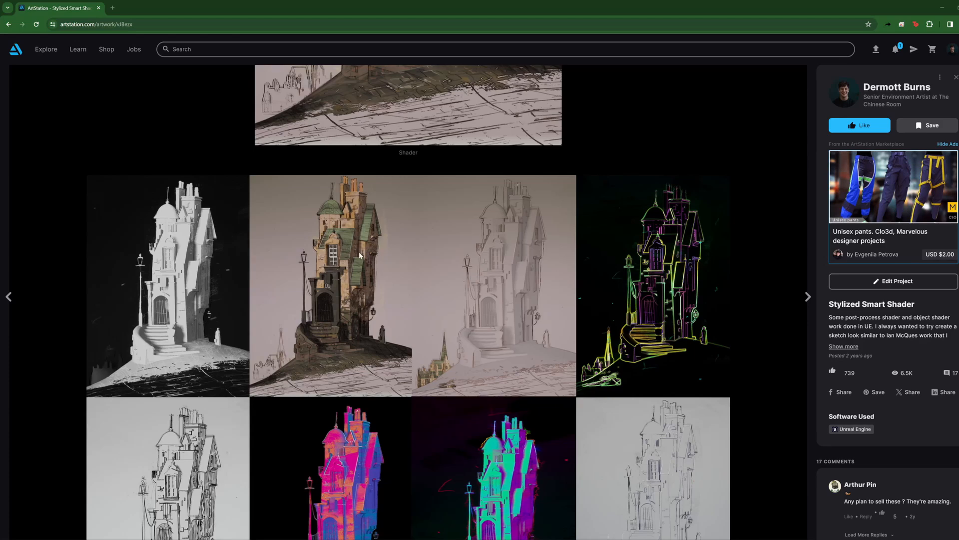
scroll(361, 253, up, 6)
scroll(433, 321, down, 1)
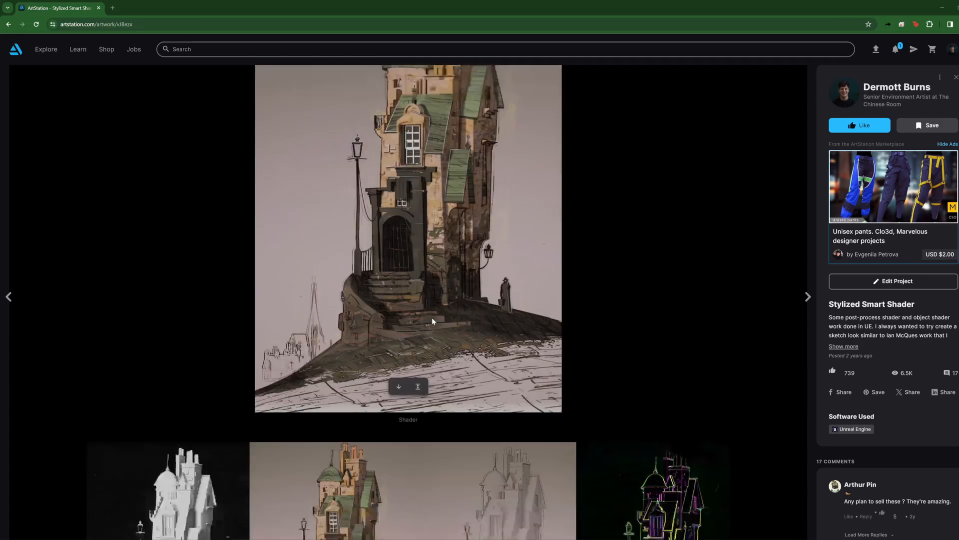
Step: Play the embedded Sketch Shader (Demo render 01) video and compare it with the reference image
scroll(432, 322, down, 20)
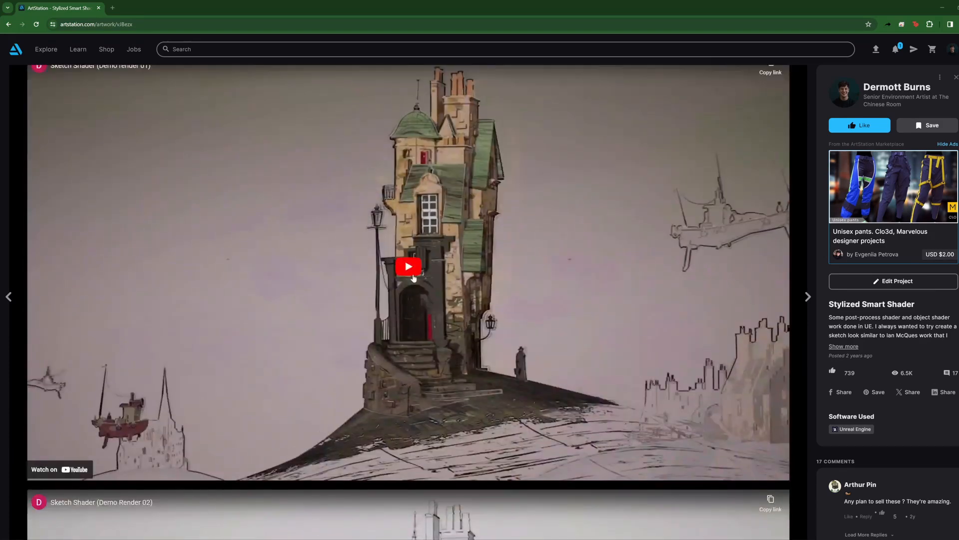
click(409, 266)
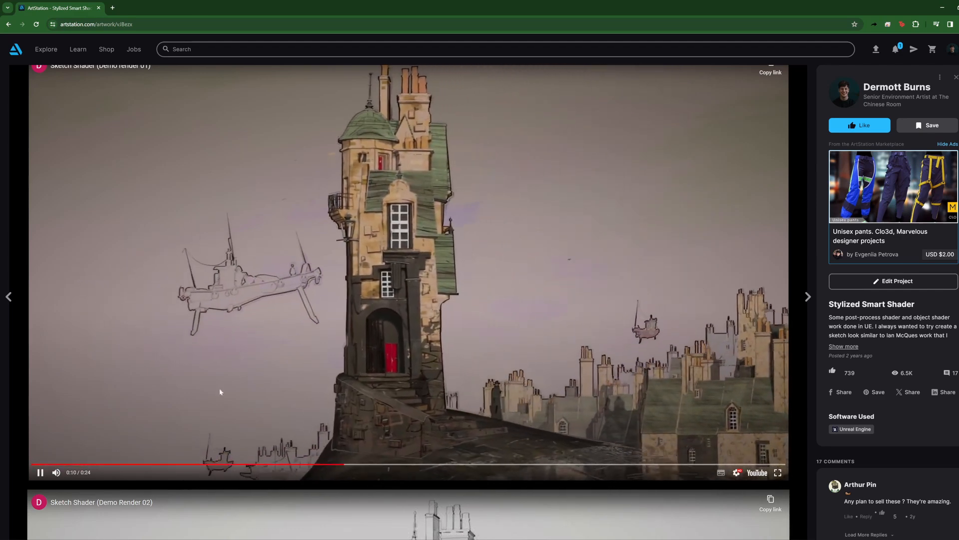
scroll(343, 361, up, 7)
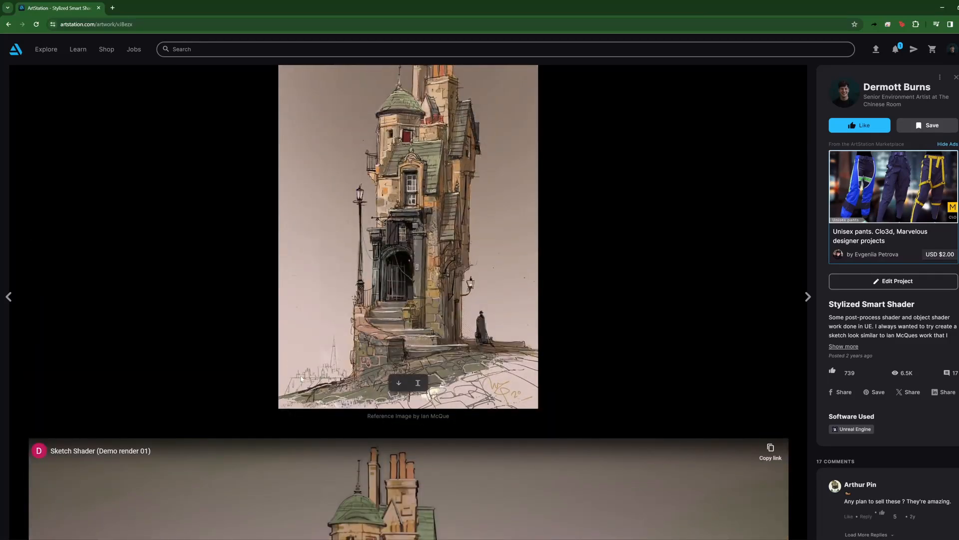
Step: Look over the remaining demo videos, including Demo Render 03 and ObjectShader Demo, and the still renders below them
scroll(334, 391, down, 10)
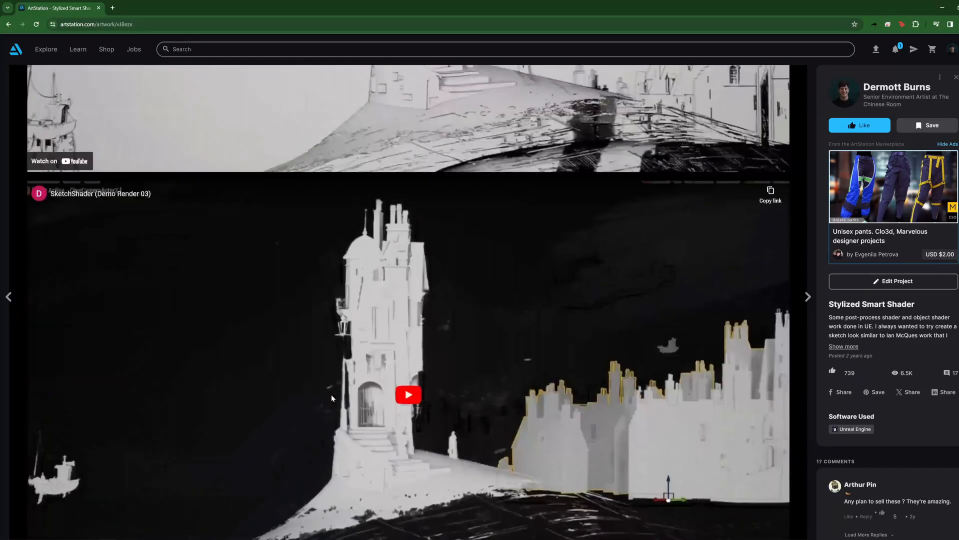
scroll(355, 407, up, 10)
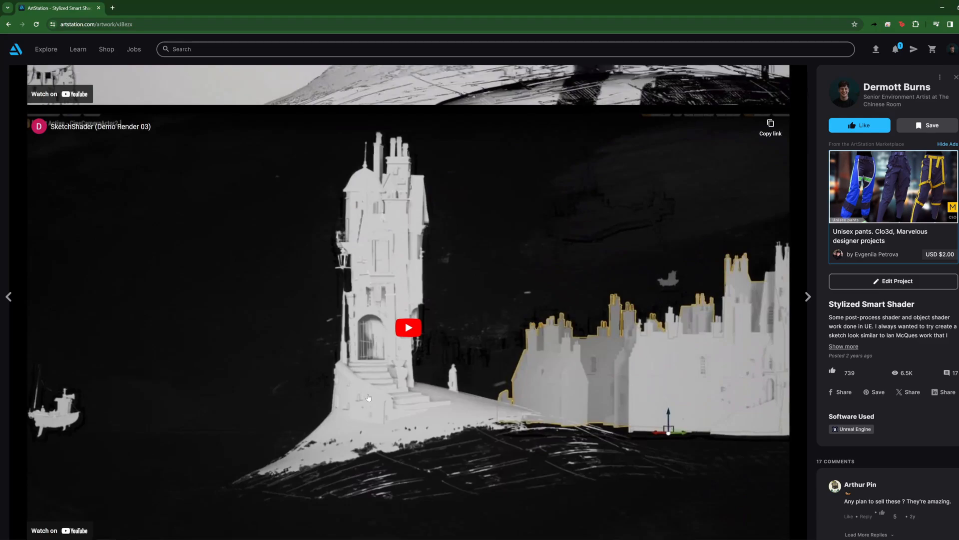
scroll(369, 397, down, 20)
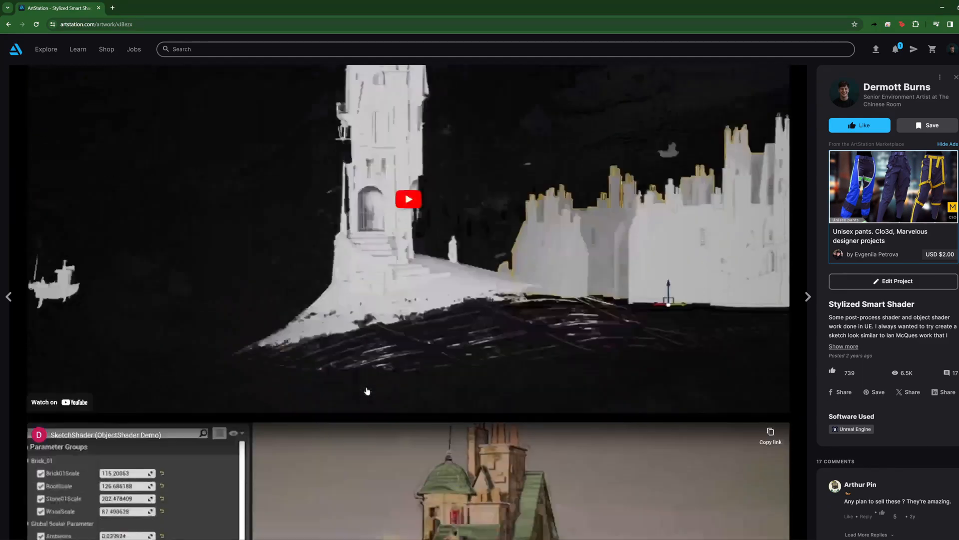
scroll(369, 387, down, 20)
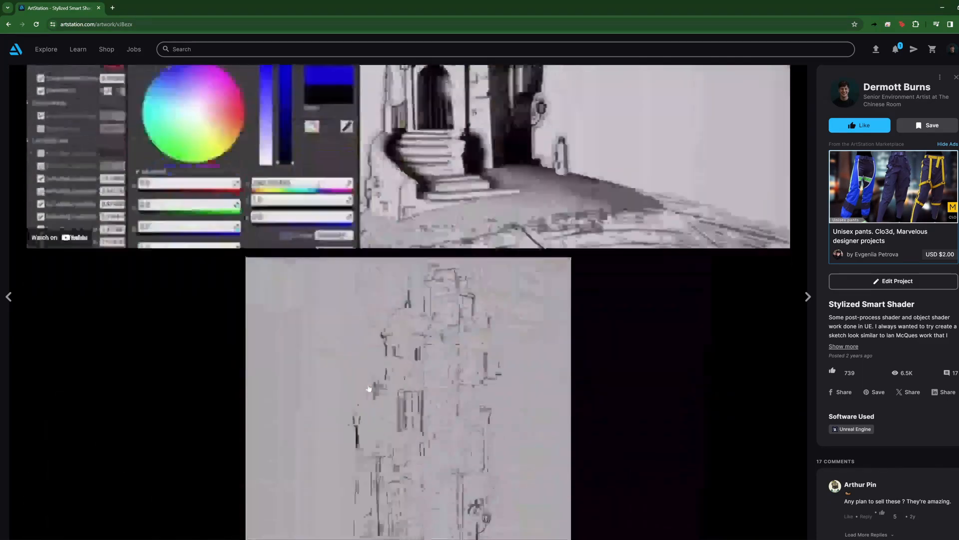
scroll(371, 379, up, 7)
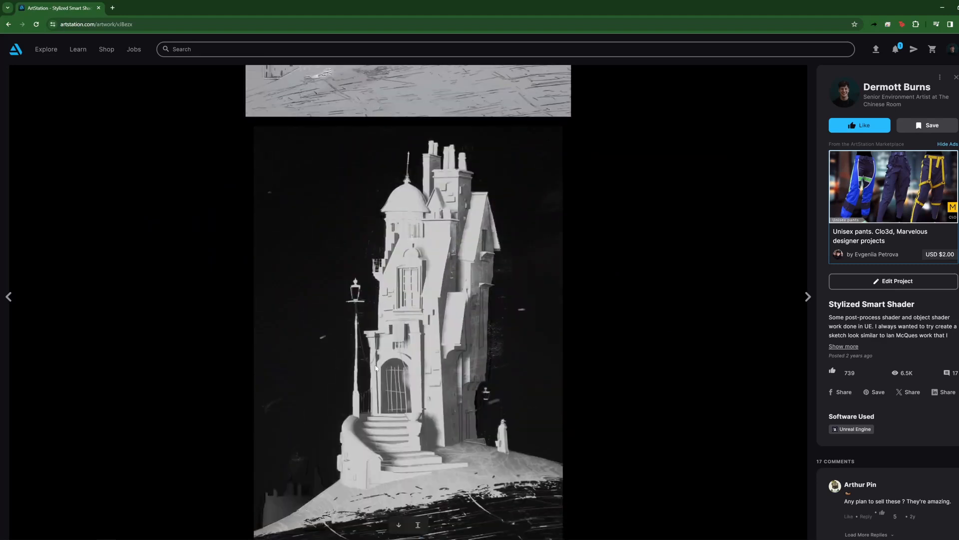
scroll(401, 337, down, 10)
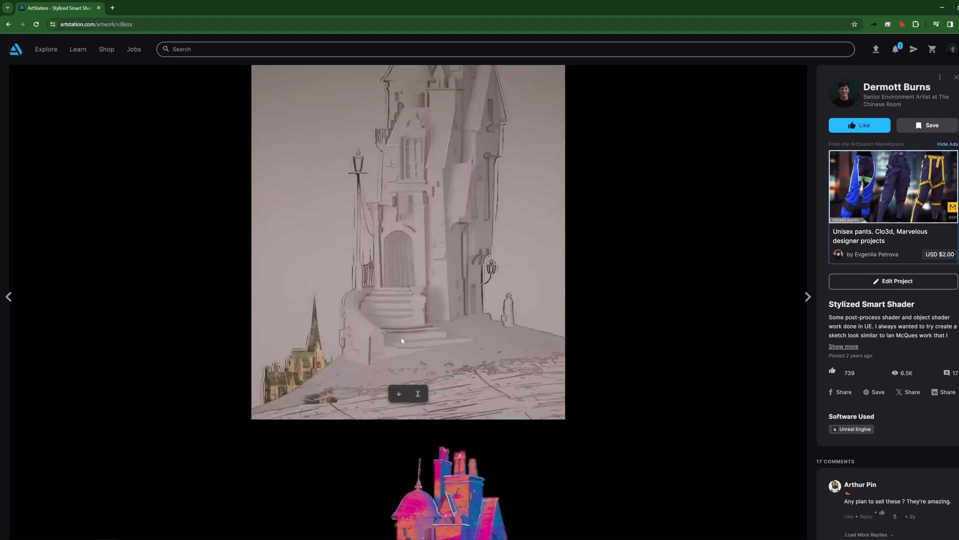
Step: Switch to the image viewer and review the shader feature images up to SketchhShader_08.png, covering distance-based fades, texture masks and line options
drag(371, 12, 0, 175)
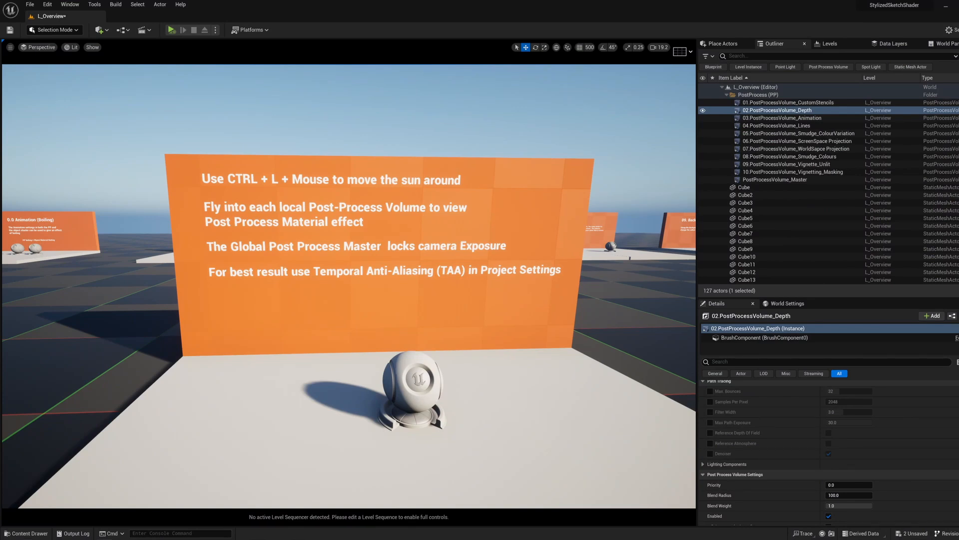
drag(0, 182, 400, 1)
key(Right)
key(Right)
key(Right)
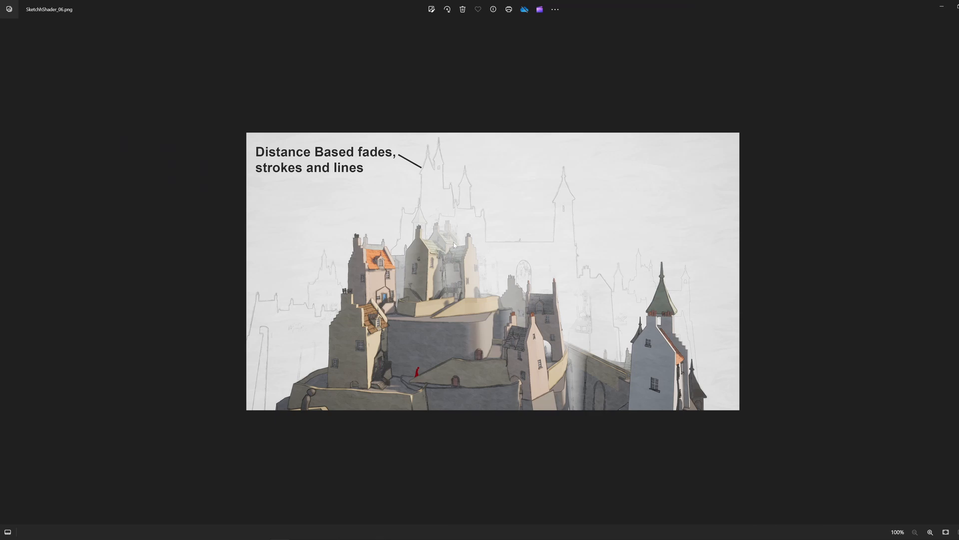
key(Right)
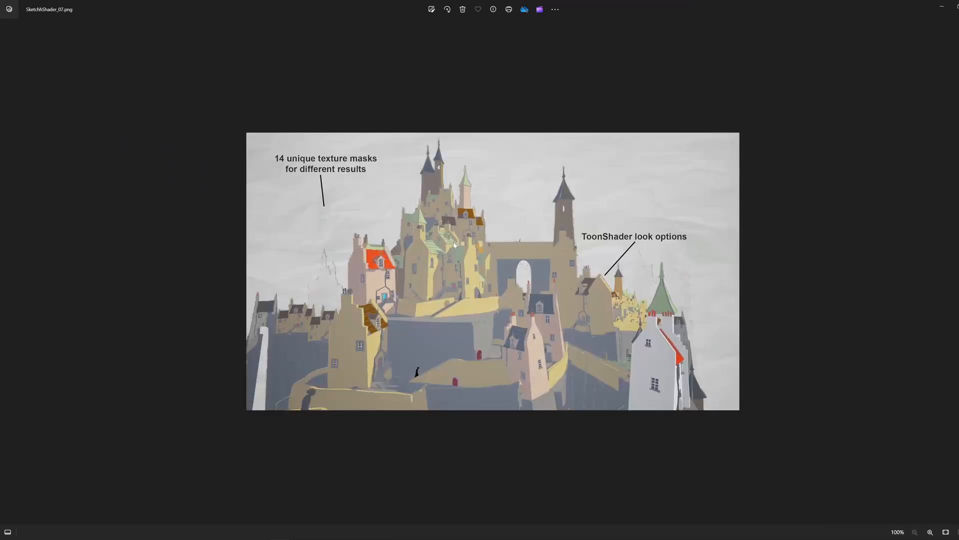
key(Left)
key(Right)
key(Right)
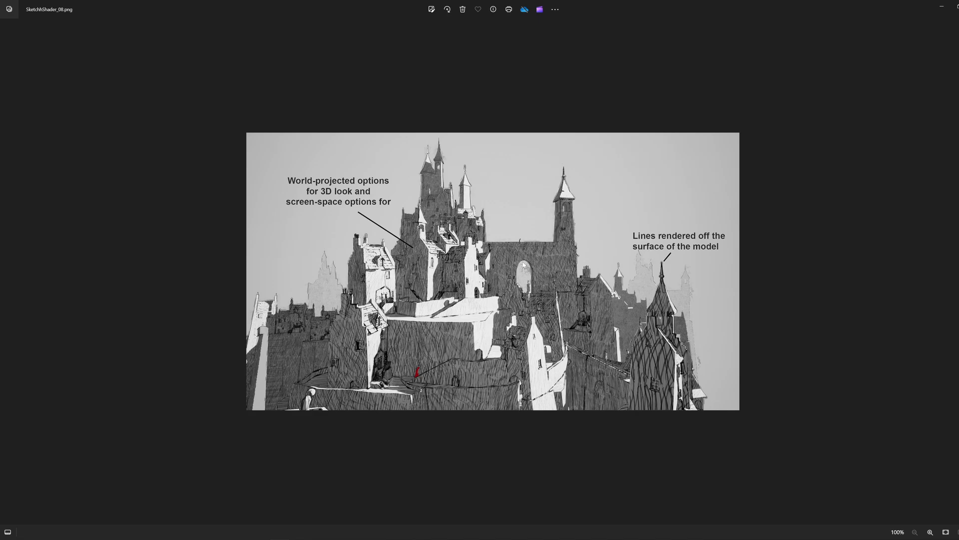
Step: Review images SketchhShader_09.png to SketchhShader_16.png, covering colour customisation, screen-space textures, example scenes and custom stencils
key(Right)
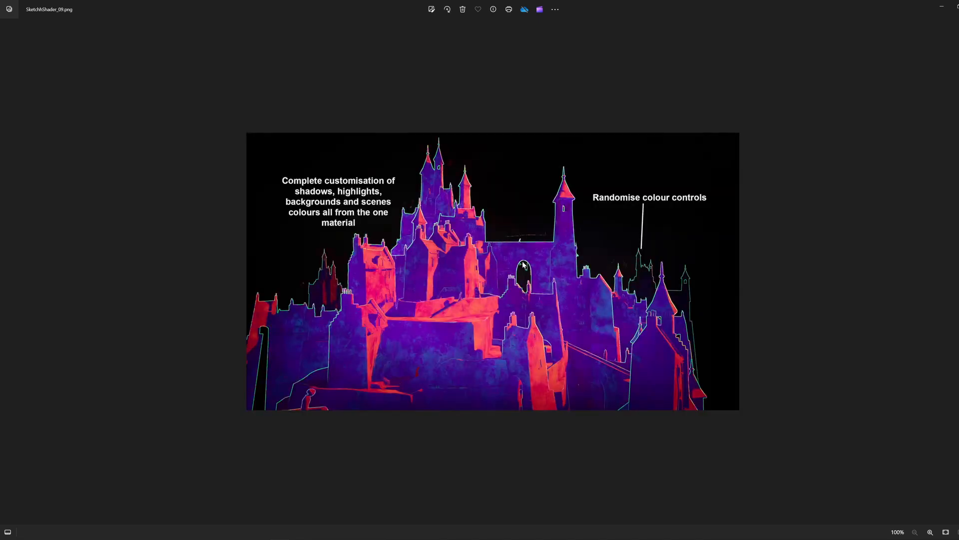
key(Right)
key(Right)
key(Right)
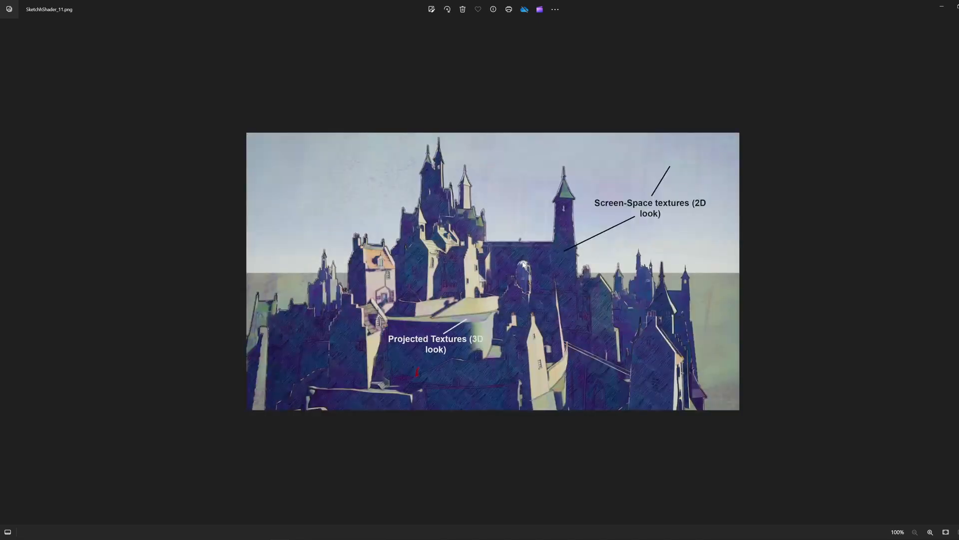
key(Right)
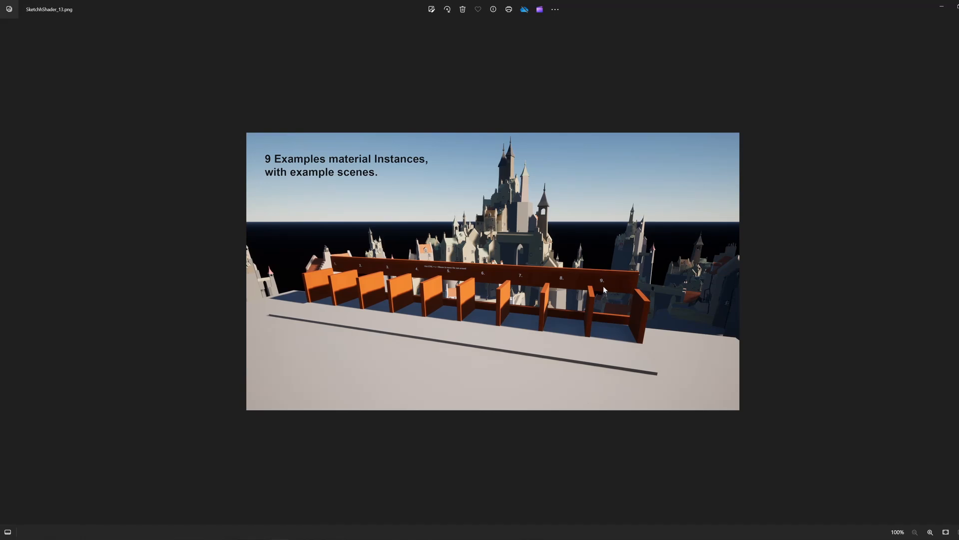
key(Right)
key(Right)
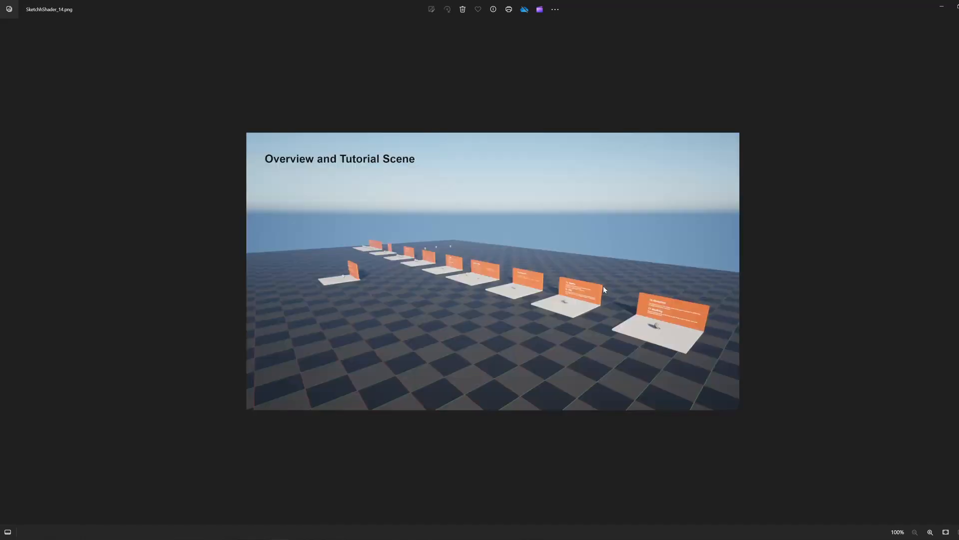
key(Right)
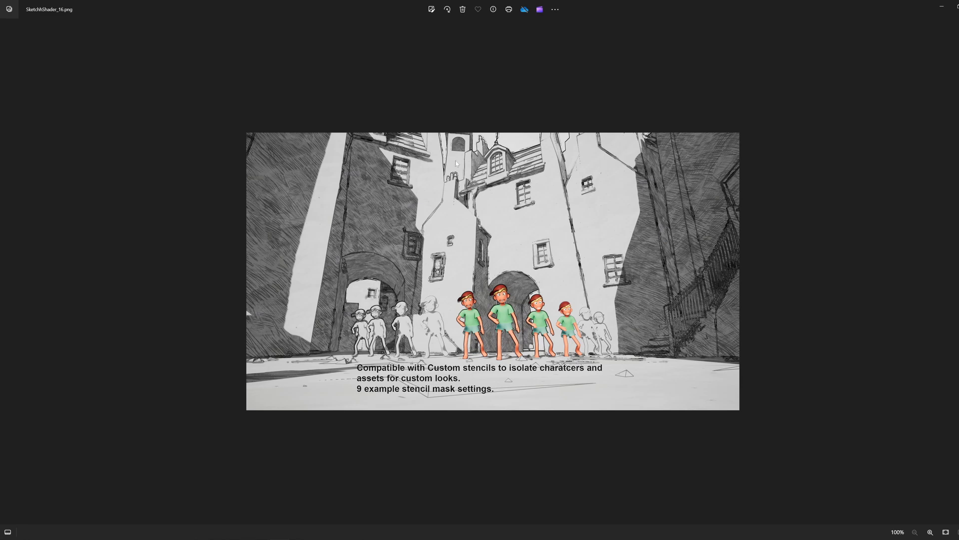
Step: Review images SketchhShader_17.png to SketchhShader_19.png, covering stencil masks, the dark vignetted look and the modular master material graph
key(Right)
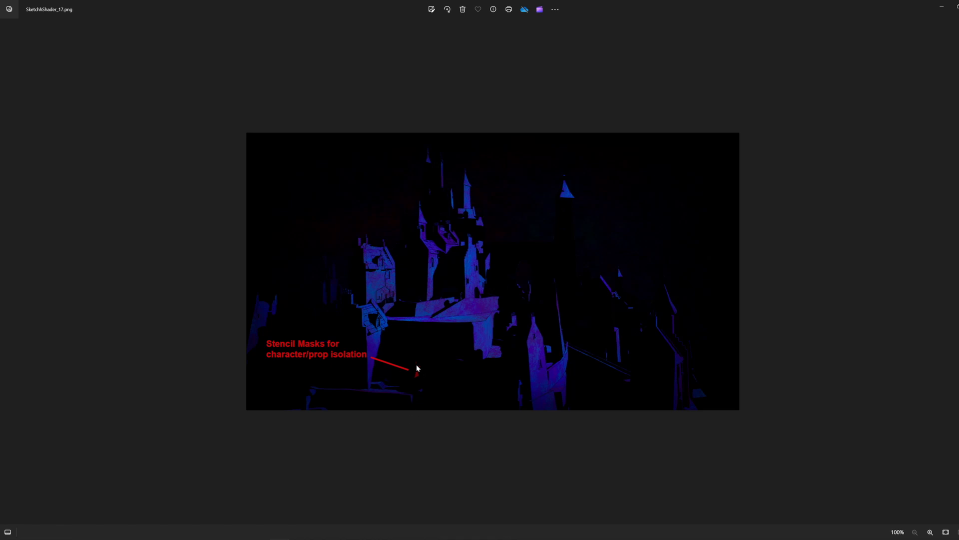
key(Right)
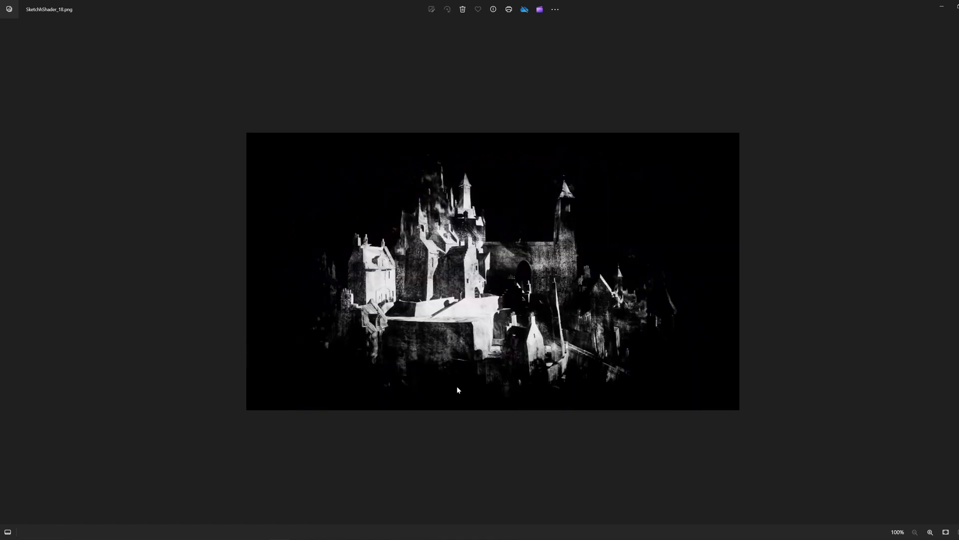
scroll(458, 387, up, 1)
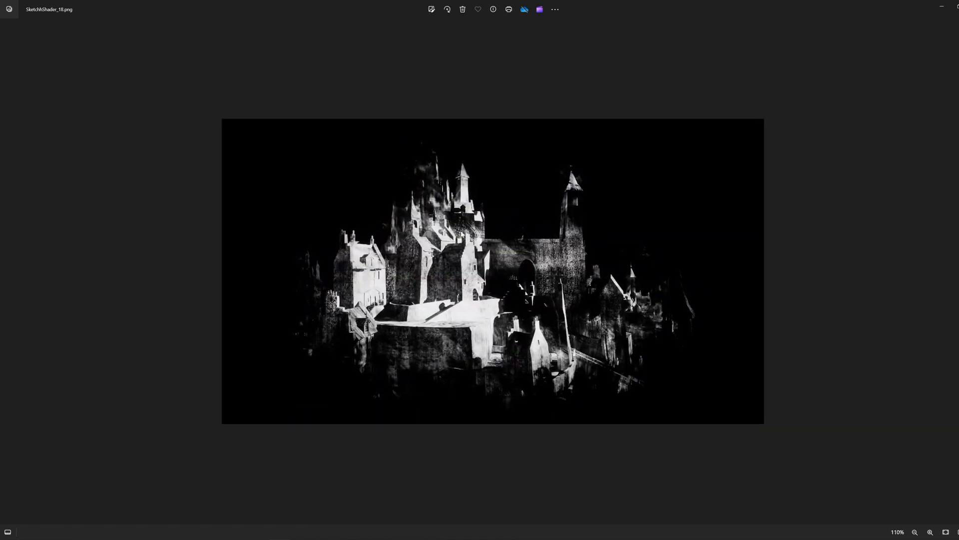
scroll(484, 265, down, 1)
key(Right)
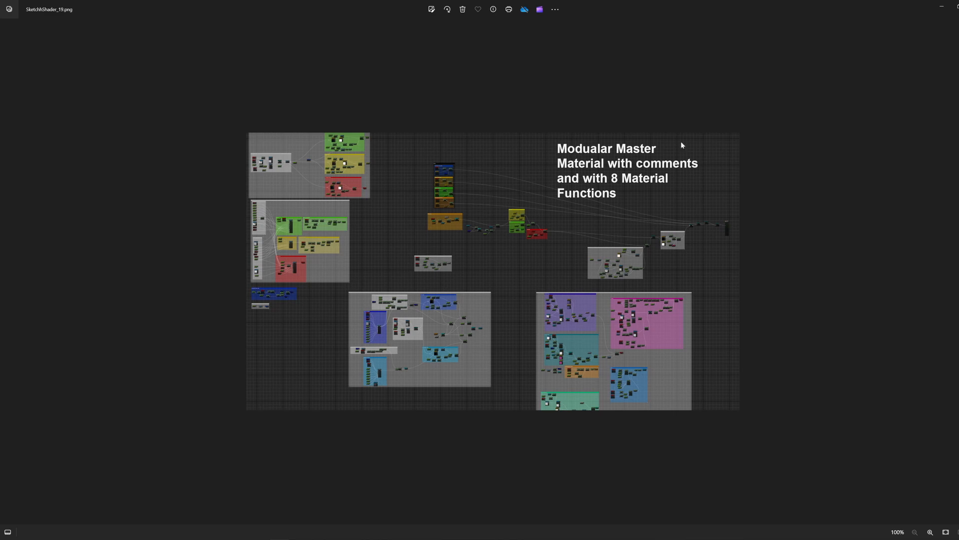
key(Right)
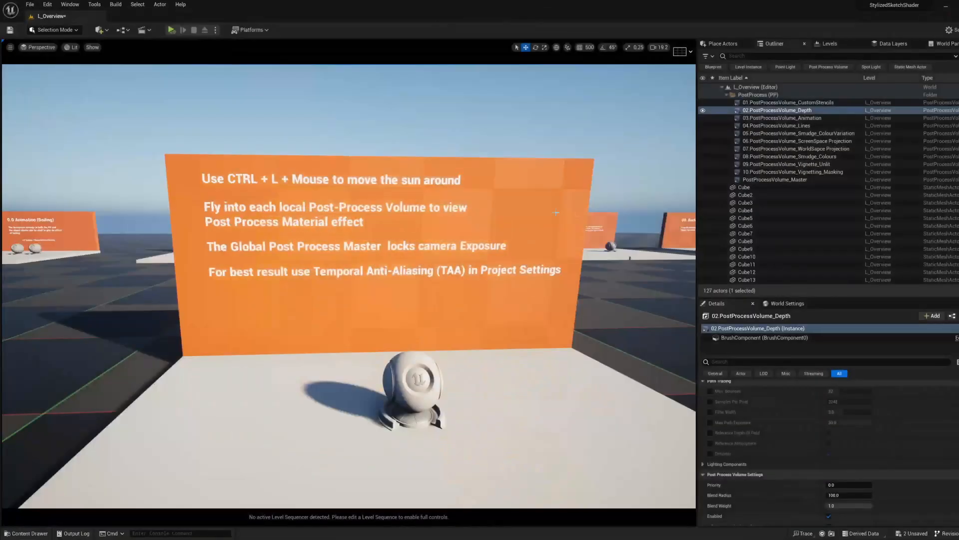
Step: View the instruction board and preview model in the L_Overview level in Unreal Editor from slightly farther back
right_drag(424, 274, 422, 273)
key(s)
key(w)
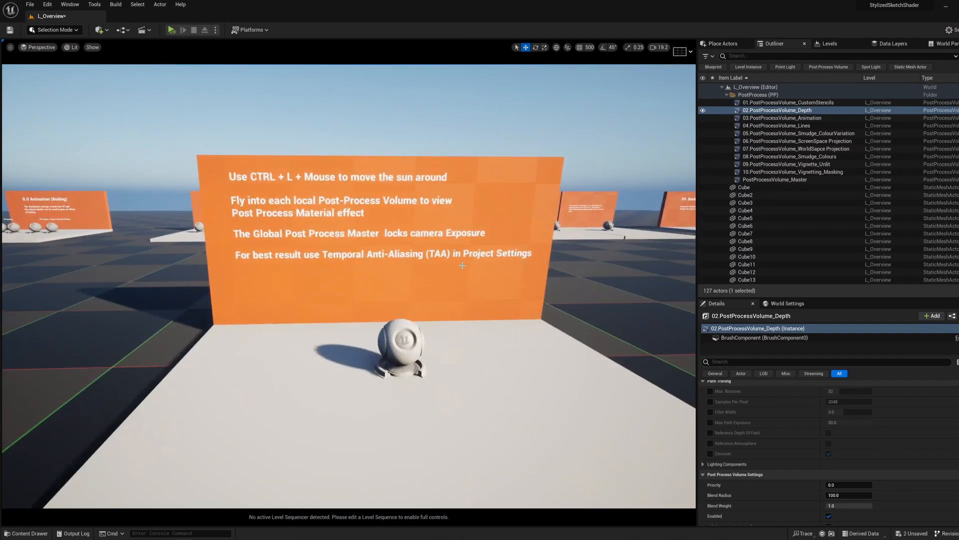
Step: Examine the instruction board and preview model from closer and from side to side in the L_Overview level
right_drag(462, 265, 460, 260)
key(w)
key(a)
key(d)
key(a)
scroll(460, 260, down, 2)
key(a)
key(d)
key(a)
key(d)
key(a)
key(d)
key(a)
key(d)
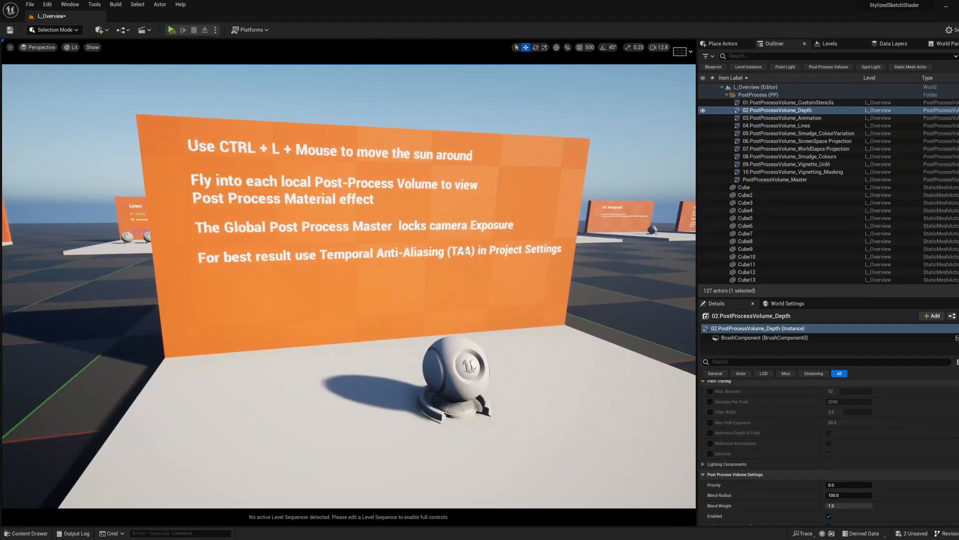
Step: Check where the Project Settings are accessed, and move the view to face the Custom Stencils display from a distance
click(47, 4)
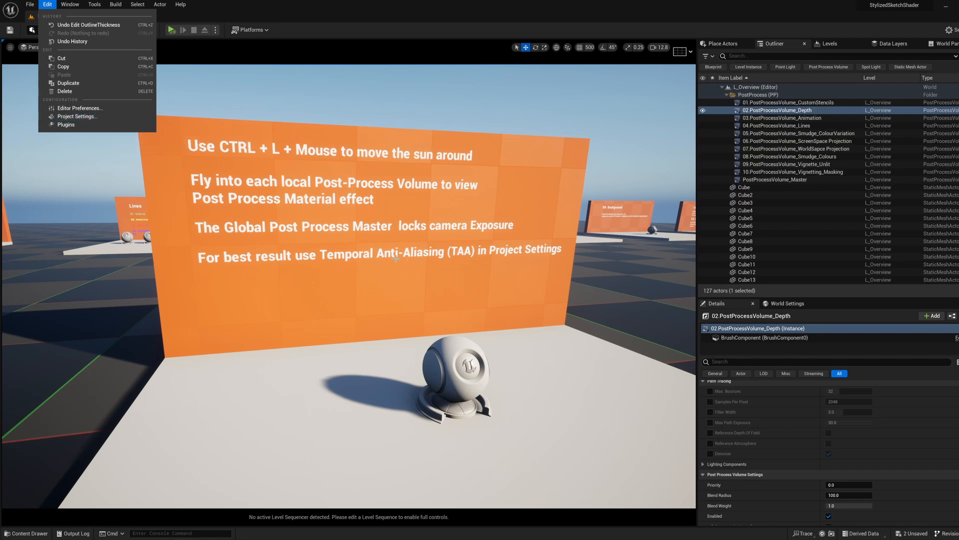
key(s)
right_drag(396, 258, 396, 258)
key(w)
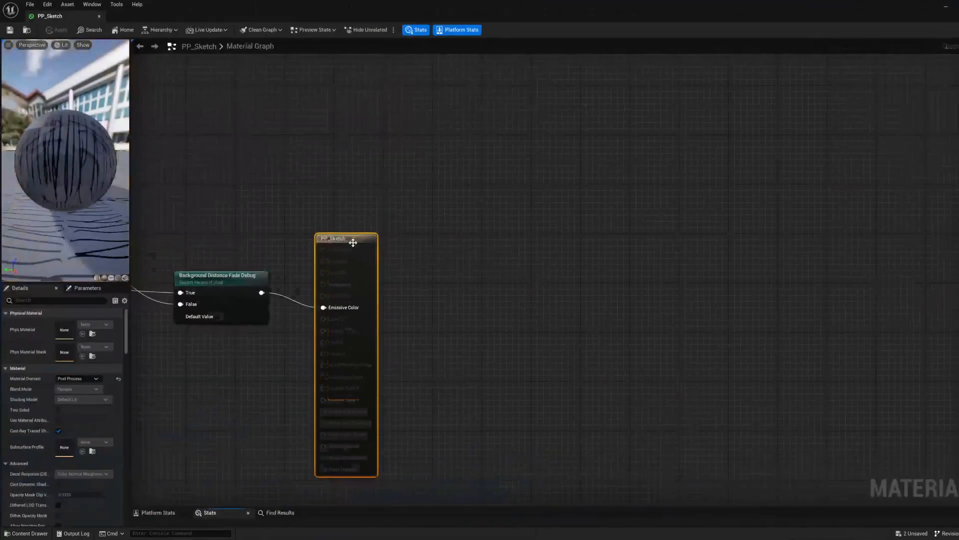
Step: Switch to the PP_Sketch material graph and examine the distance fade debug switches feeding the Emissive Color output
scroll(340, 232, down, 9)
right_drag(288, 193, 803, 182)
scroll(601, 249, down, 3)
scroll(708, 224, up, 4)
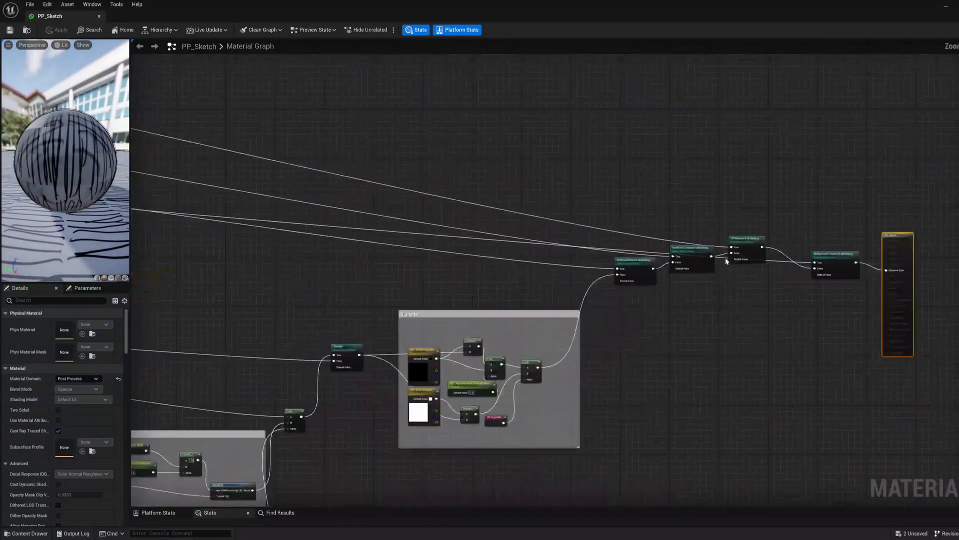
scroll(745, 283, up, 2)
right_drag(775, 301, 631, 296)
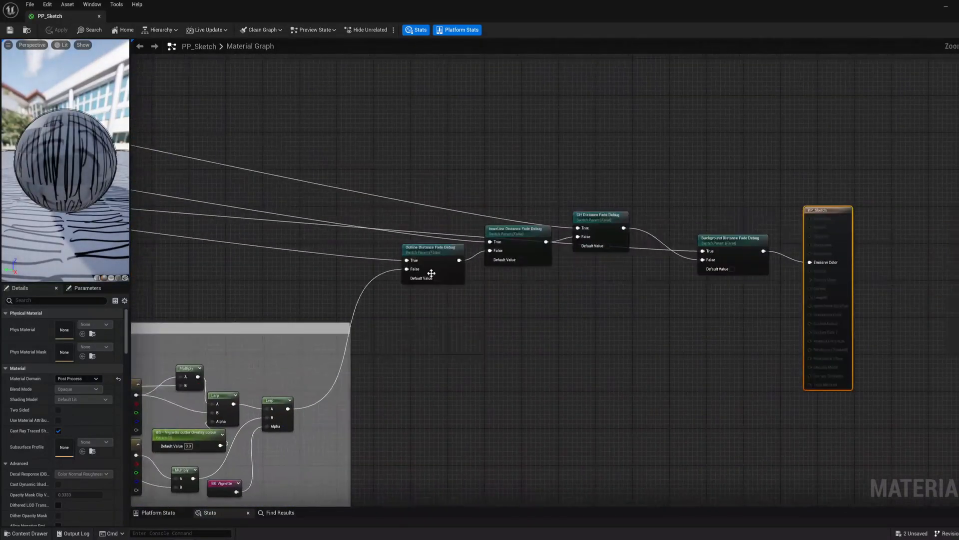
scroll(617, 334, down, 5)
scroll(473, 268, up, 3)
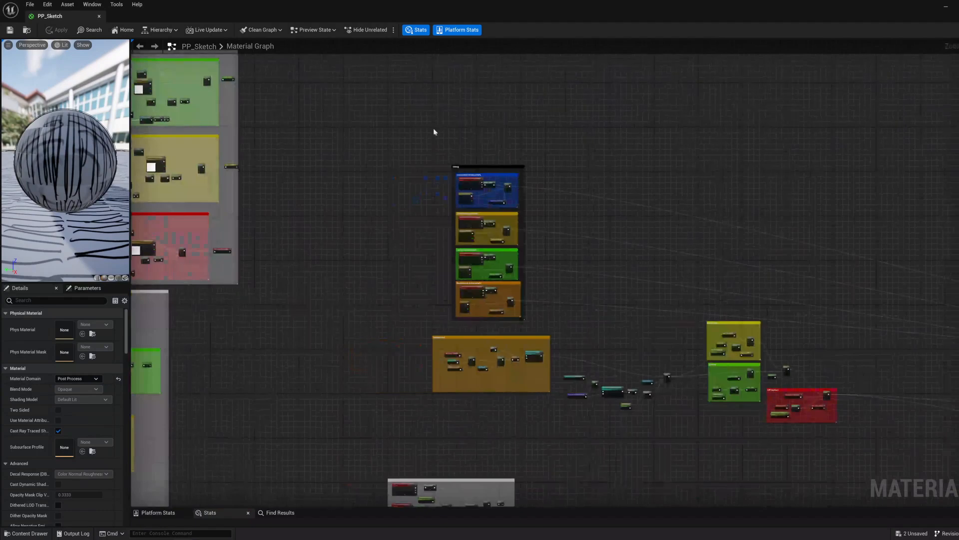
Step: Survey the stacked coloured comment groups of PP_Sketch, and zoom in on the line groups with the outline function
drag(449, 128, 545, 313)
click(592, 295)
scroll(592, 292, down, 2)
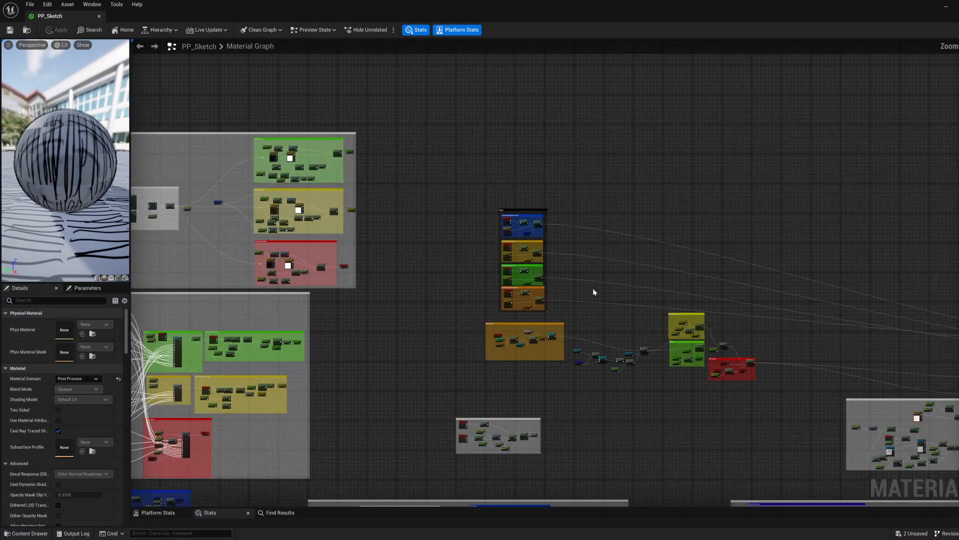
right_drag(586, 283, 593, 272)
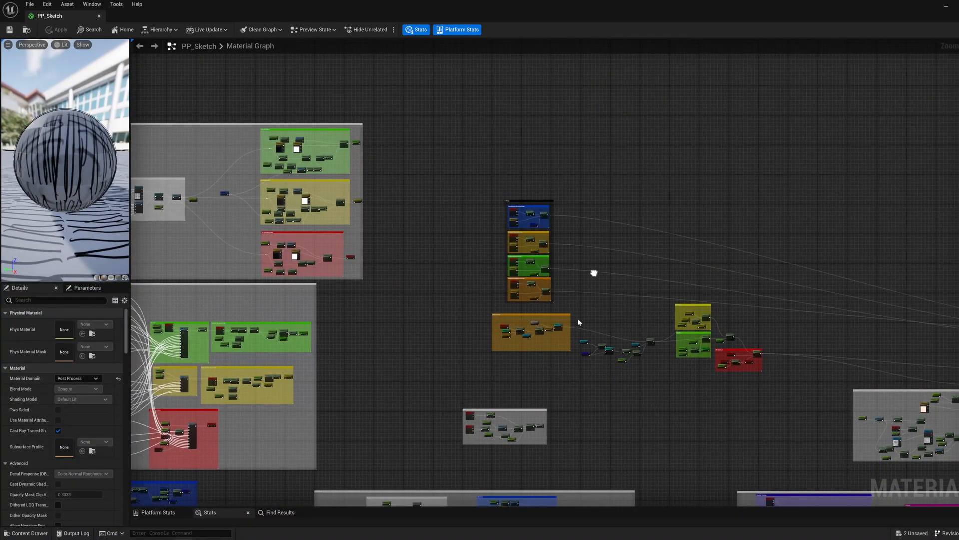
right_drag(487, 307, 580, 250)
scroll(516, 298, down, 3)
scroll(468, 245, up, 7)
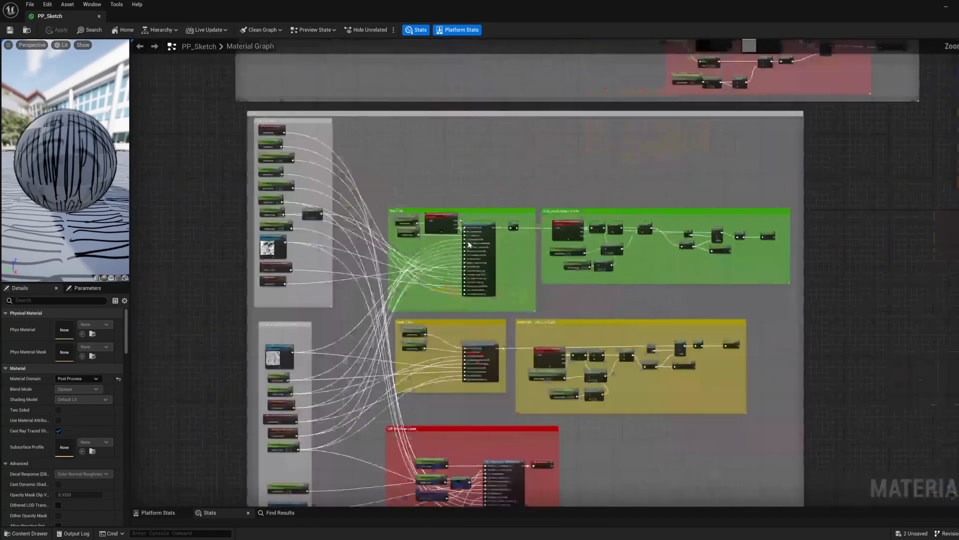
Step: Open the MF_SobelOperation_Outline material function, view its whole node network, and close it again
double_click(483, 233)
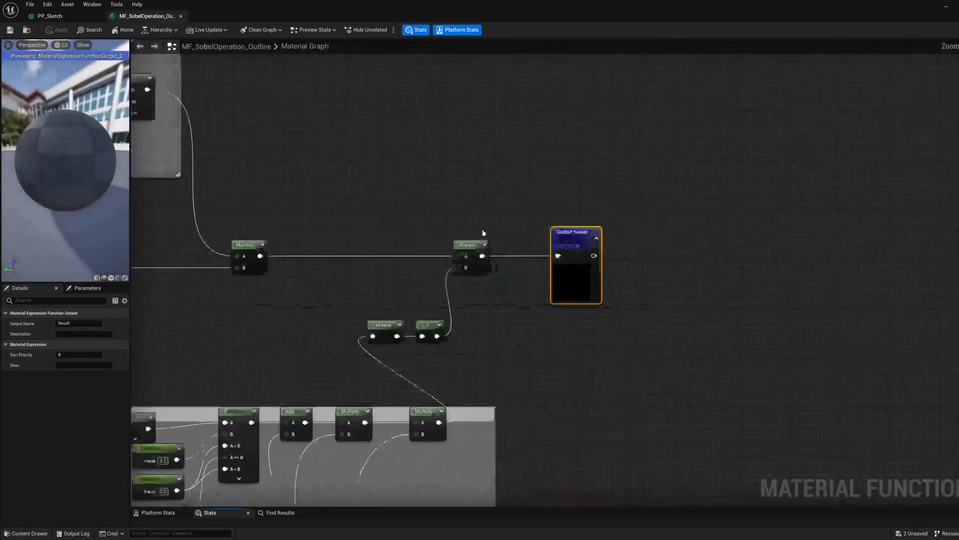
scroll(483, 233, down, 10)
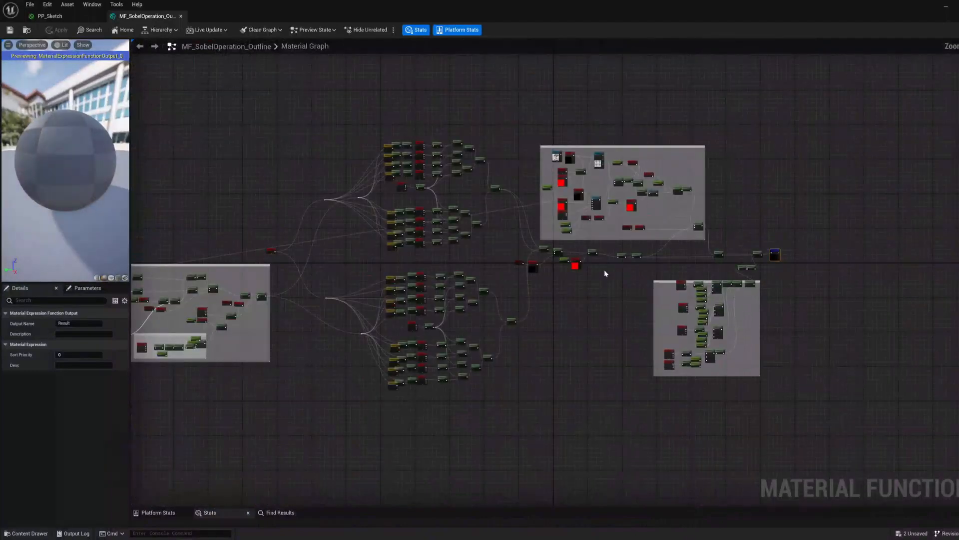
click(181, 16)
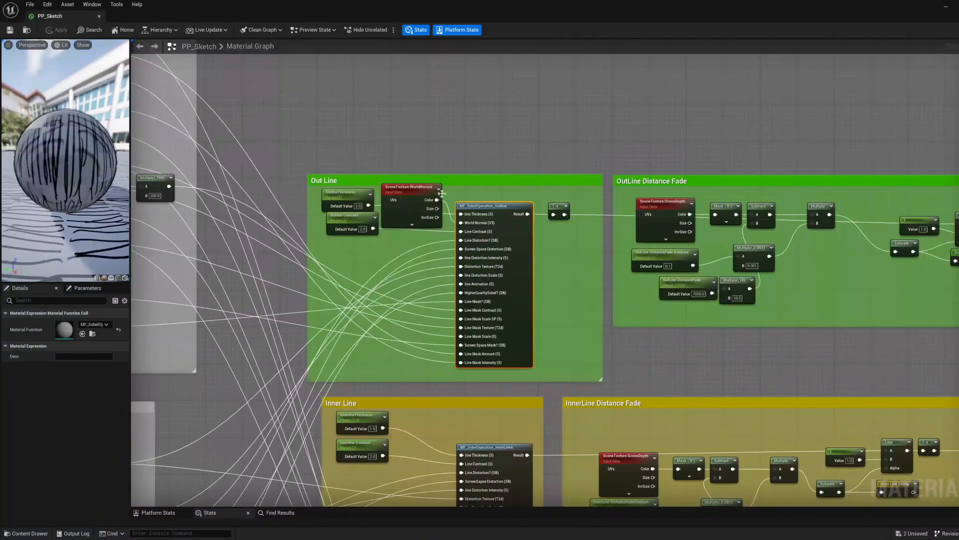
Step: Examine the Out Line, Inner Line and Off-Surface Lines groups with their distance fades and general line settings
scroll(650, 350, down, 1)
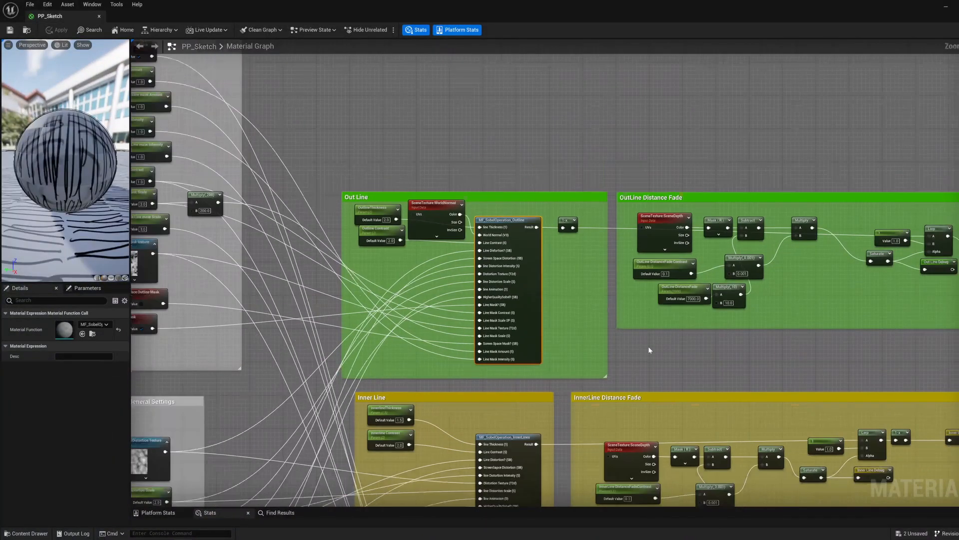
right_drag(649, 350, 567, 30)
scroll(499, 265, down, 1)
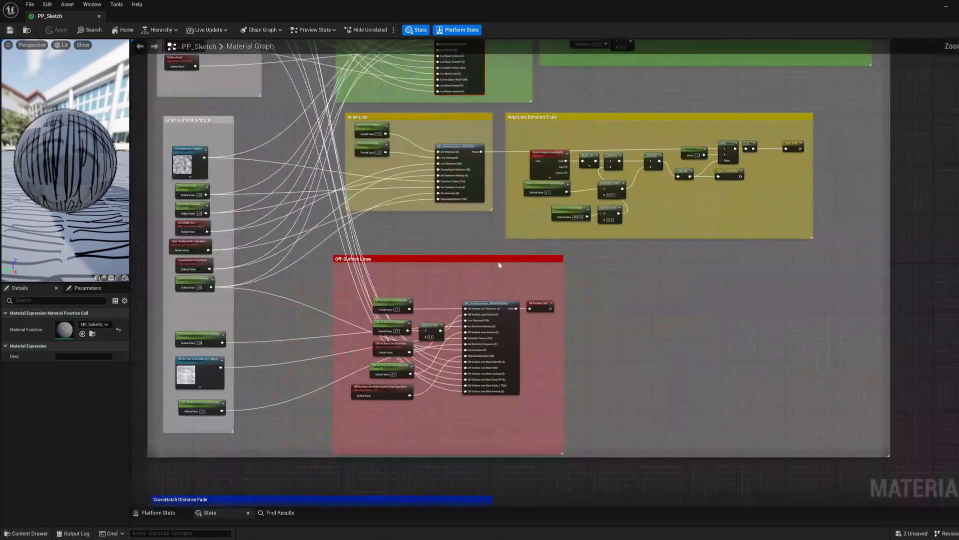
scroll(499, 265, down, 3)
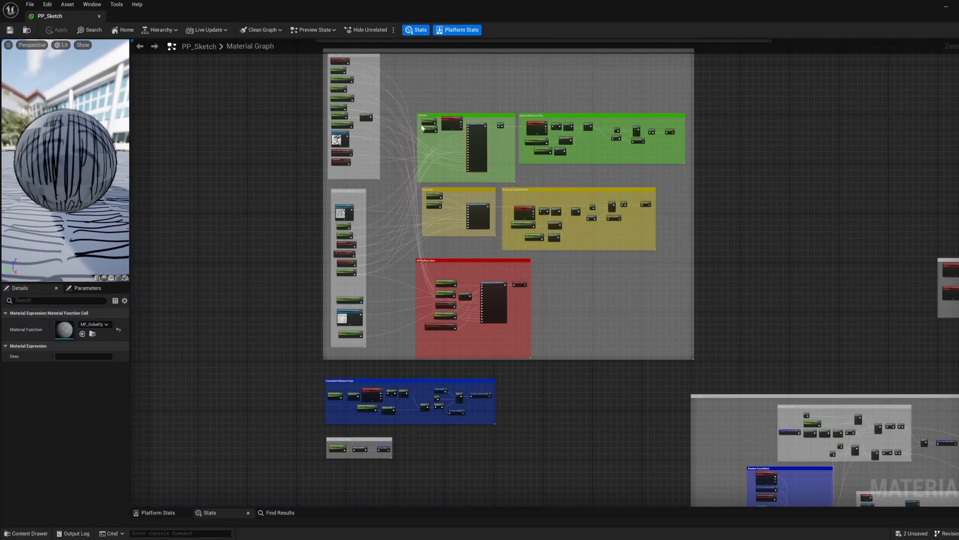
scroll(420, 120, up, 4)
scroll(426, 319, down, 1)
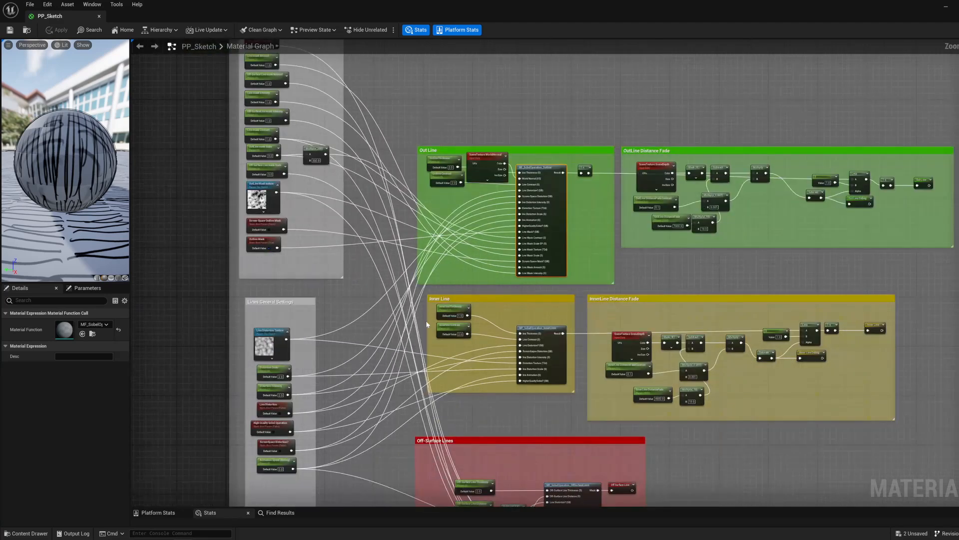
right_drag(411, 359, 414, 309)
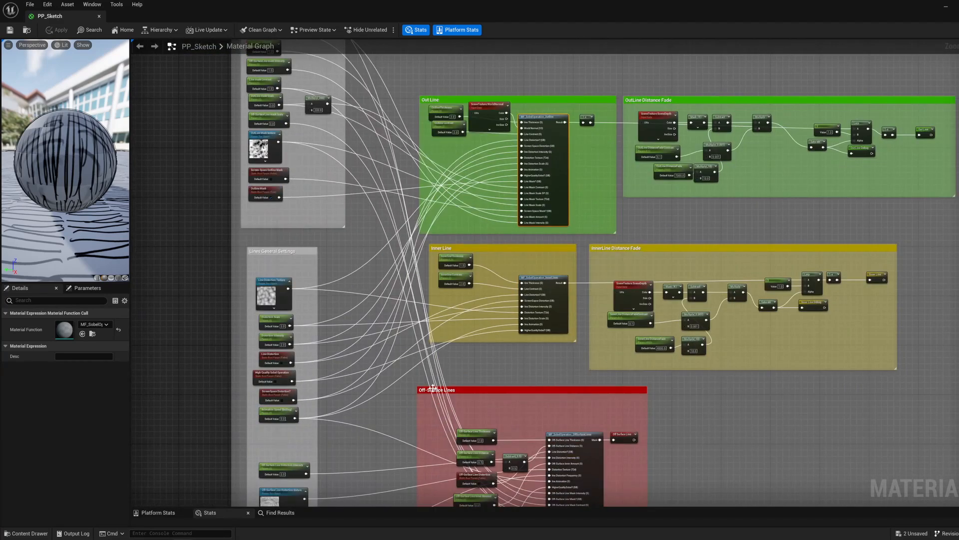
Step: Survey the remaining comment groups of the graph, covering the crosshatch sections and the large Background group
scroll(456, 392, down, 5)
right_drag(738, 369, 332, 336)
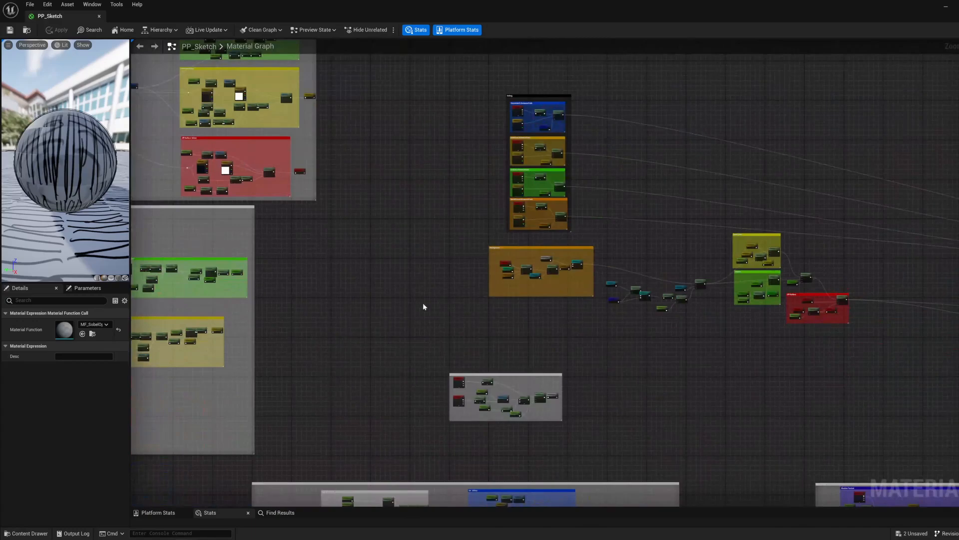
right_drag(424, 306, 619, 67)
scroll(503, 310, up, 1)
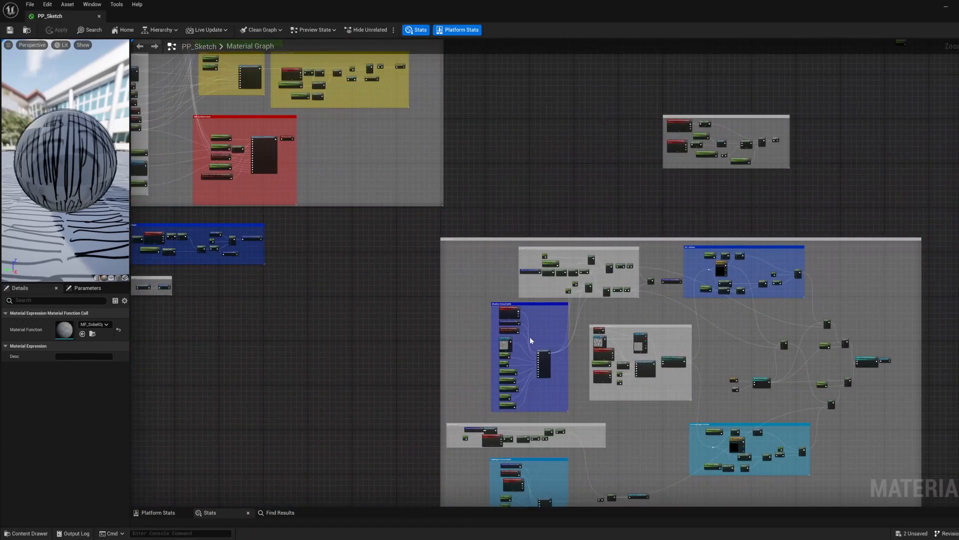
scroll(578, 330, down, 3)
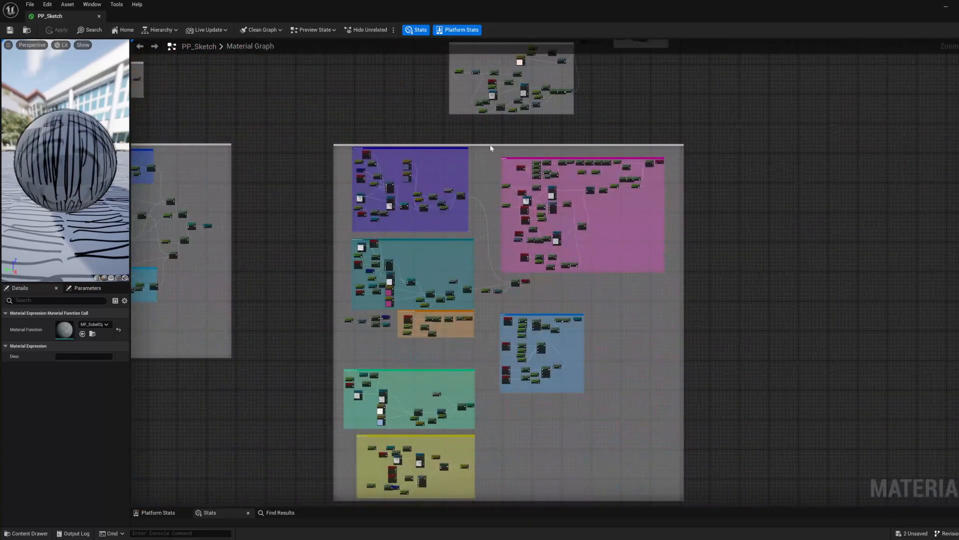
click(344, 289)
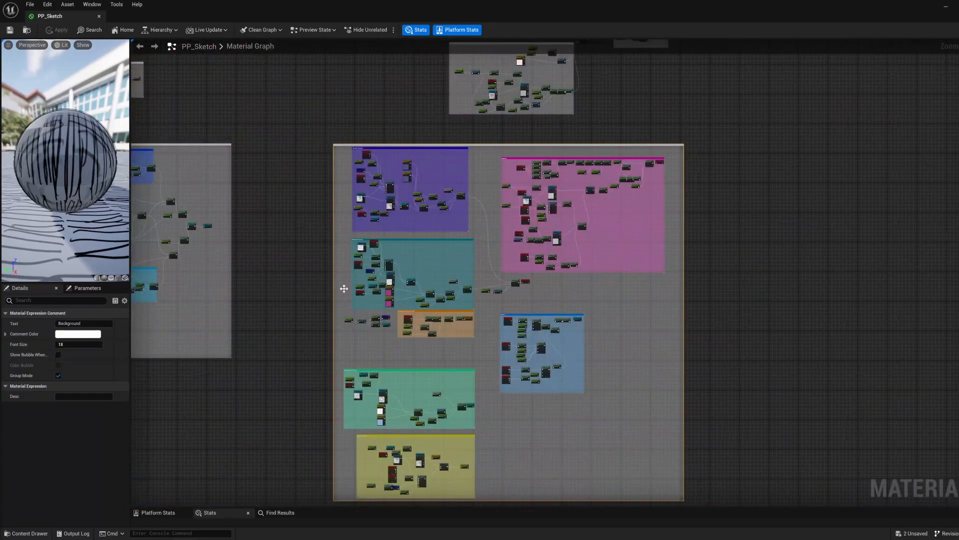
click(376, 99)
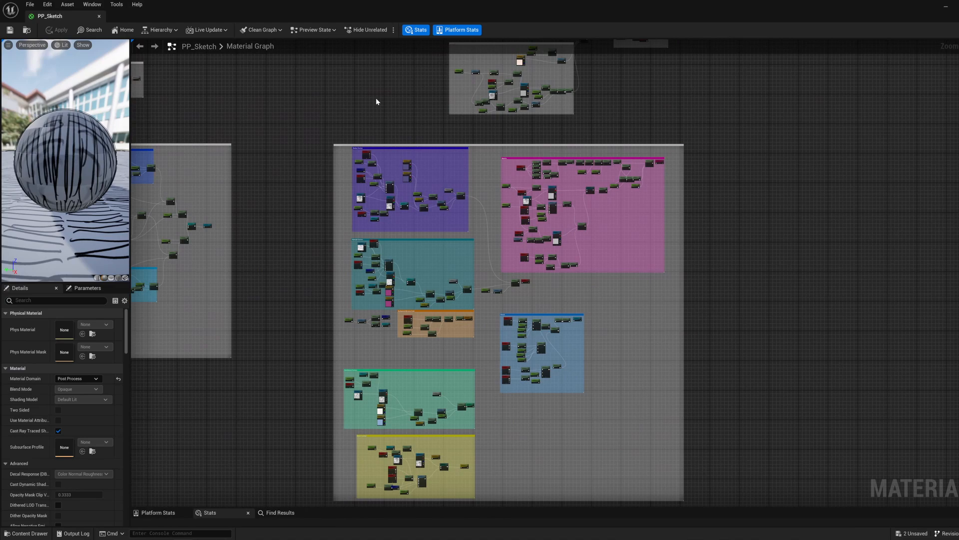
right_drag(395, 99, 420, 268)
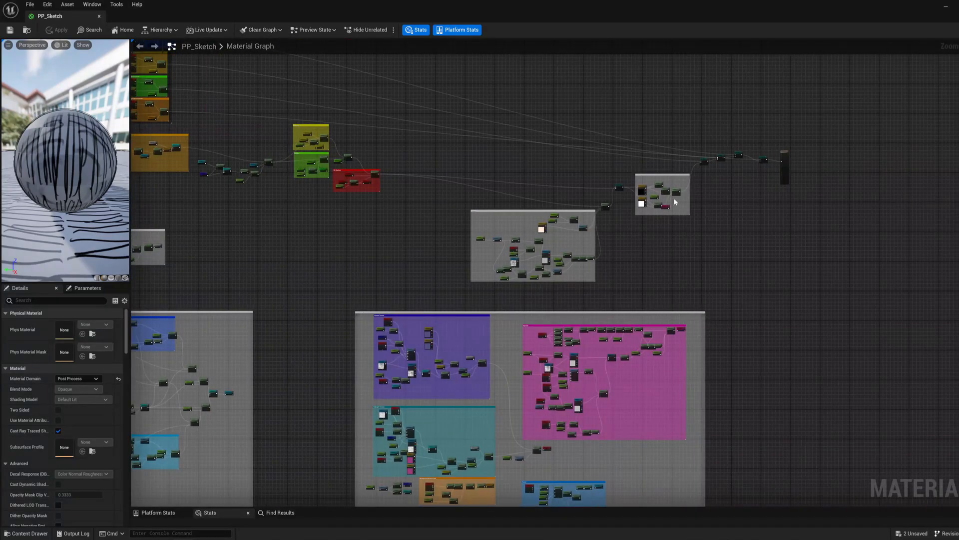
Step: Examine the Vignette group and its connection to the final output, and close the PP_Sketch material graph
scroll(697, 207, up, 4)
scroll(640, 179, up, 3)
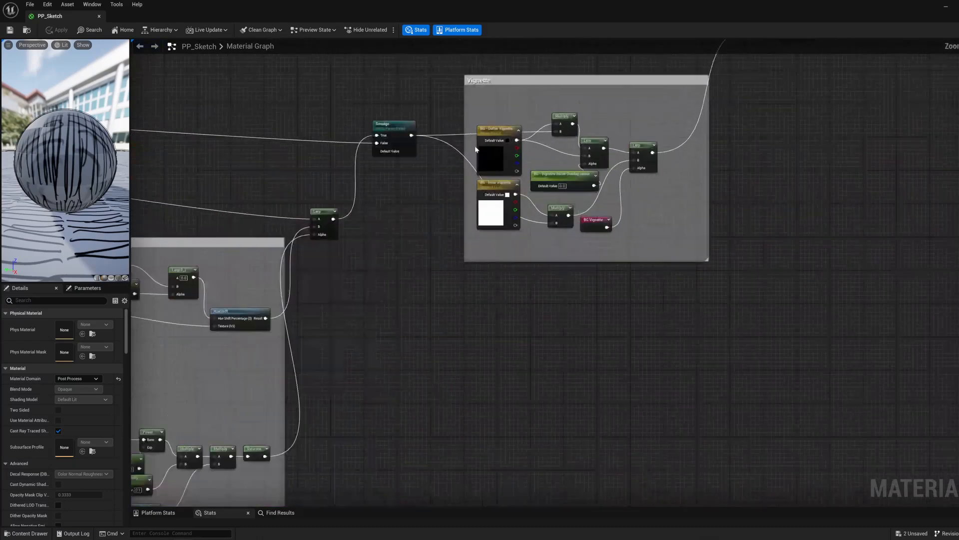
scroll(574, 252, down, 5)
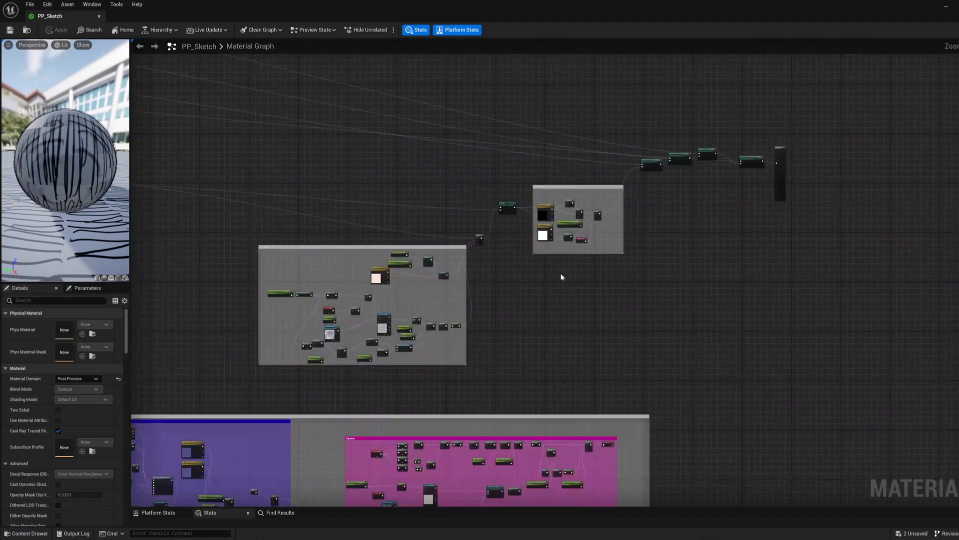
right_drag(562, 277, 668, 261)
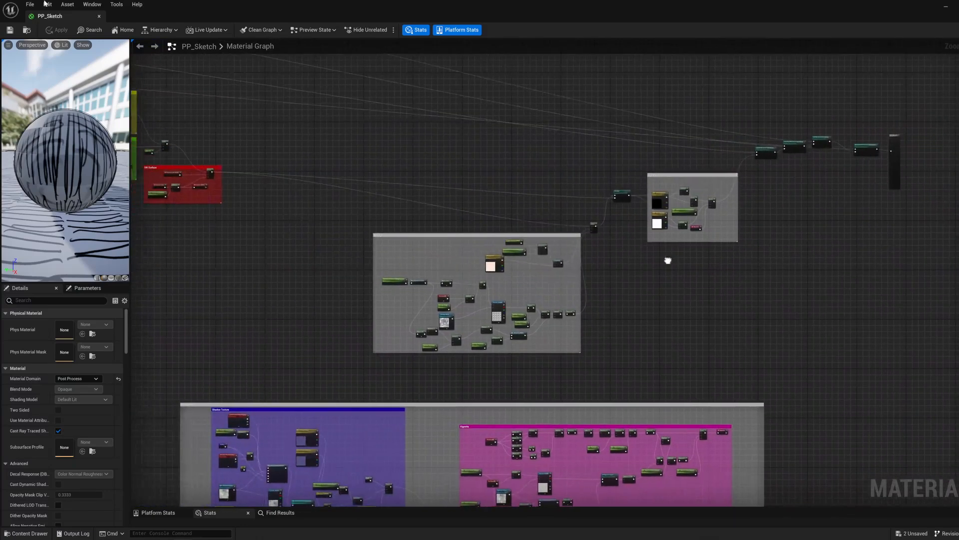
click(99, 17)
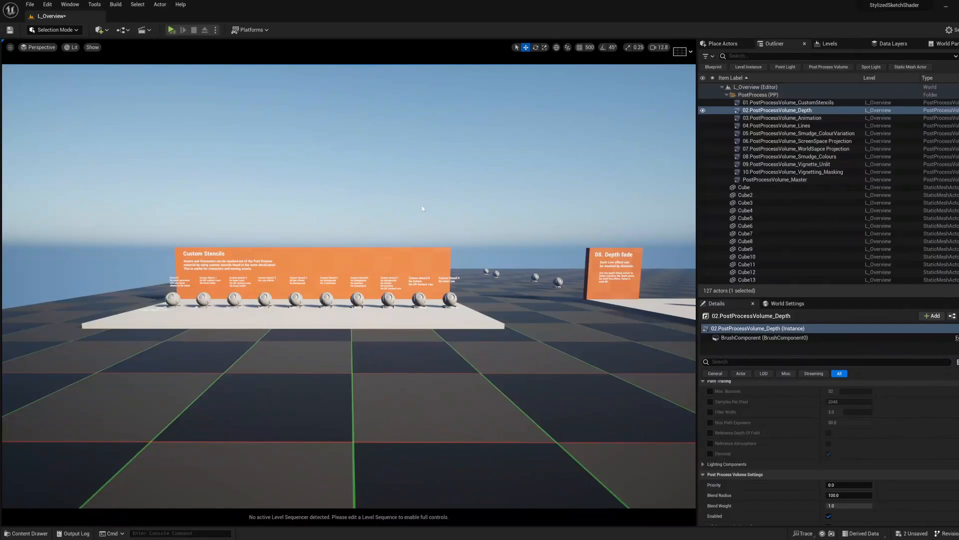
Step: Fly into the post-process volume around the Custom Stencils display and face the numbered preview models
key(w)
right_drag(424, 209, 435, 238)
scroll(423, 209, down, 1)
key(w)
key(s)
key(w)
key(w)
key(s)
key(w)
key(d)
key(s)
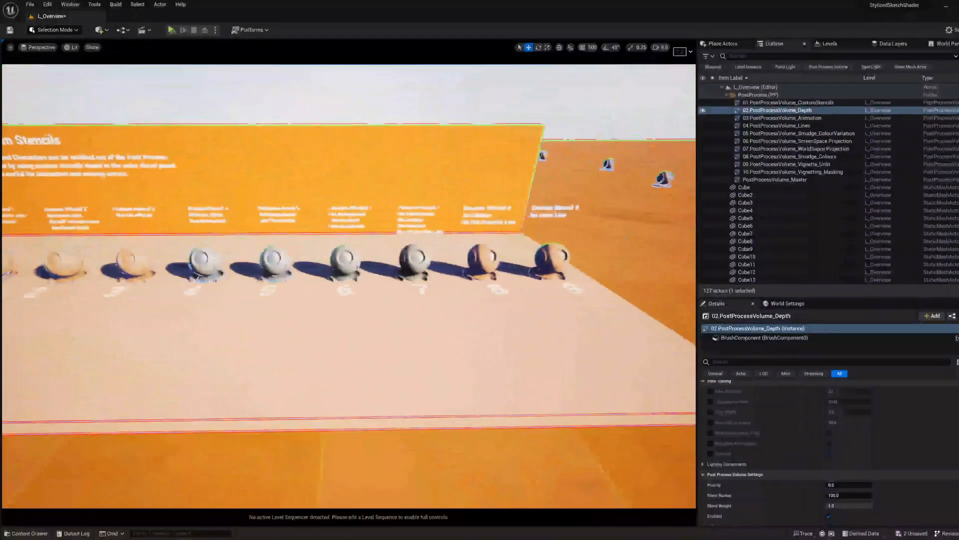
Step: Examine the row of Custom Stencils preview models from number 9 across to number 0/OFF
right_drag(512, 254, 509, 255)
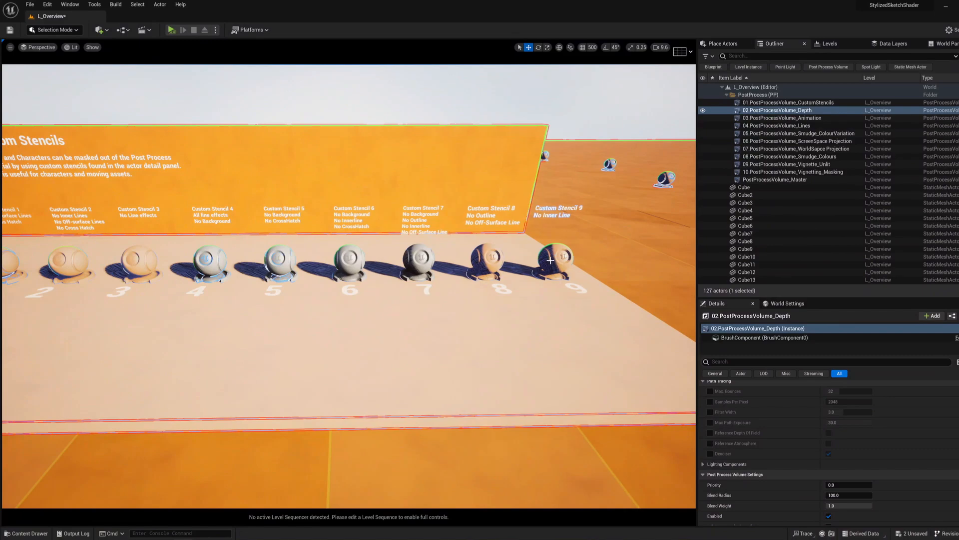
key(a)
right_drag(477, 260, 509, 265)
key(a)
right_drag(418, 273, 479, 308)
key(d)
key(d)
key(a)
key(a)
mouse_move(452, 175)
right_down()
mouse_move(425, 174)
mouse_move(440, 183)
right_up()
key(w)
Step: Select the preview mesh labelled 0/OFF on the Custom Stencils display and inspect its shading from close up and farther back
click(248, 272)
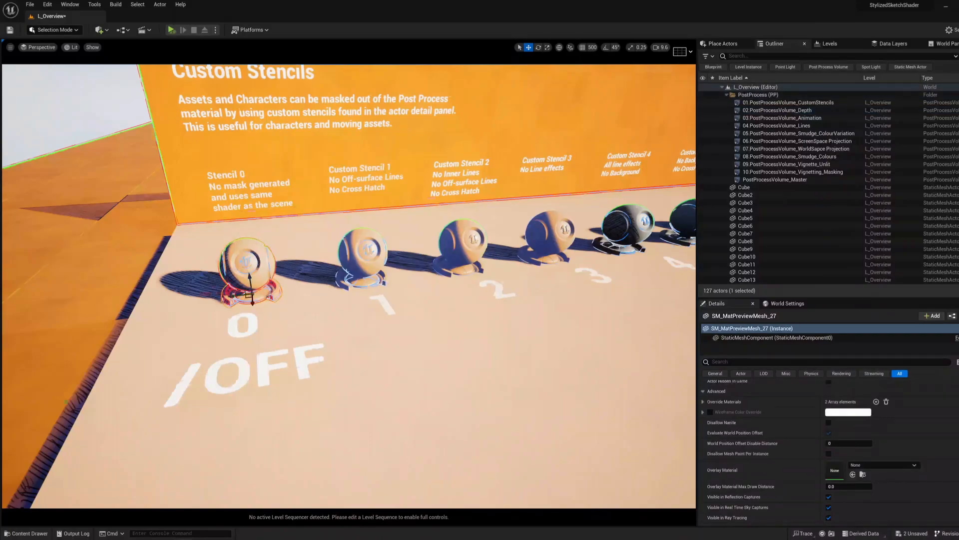
key(w)
scroll(256, 274, up, 3)
mouse_move(248, 272)
right_down()
mouse_move(256, 275)
mouse_move(247, 272)
right_up()
key(s)
key(w)
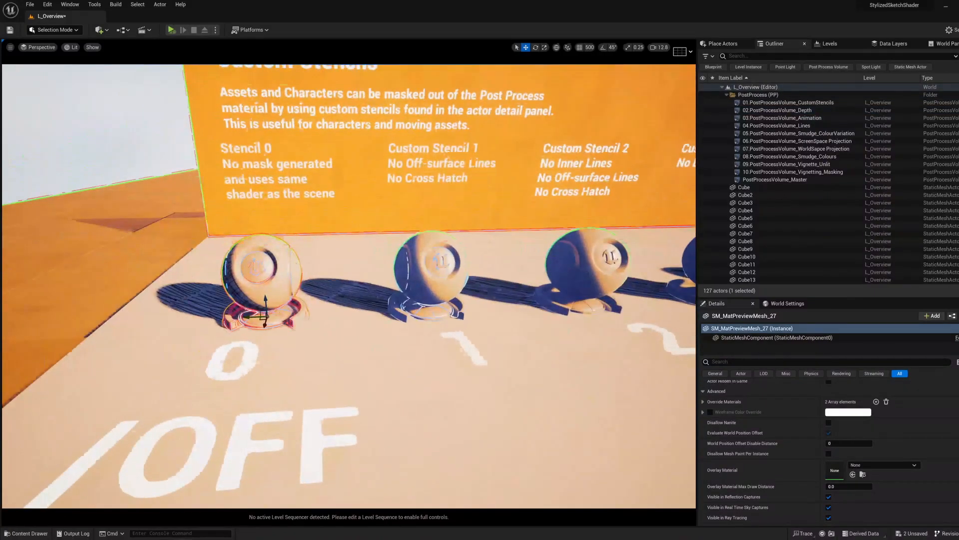
right_drag(344, 294, 344, 295)
key(s)
scroll(344, 295, down, 3)
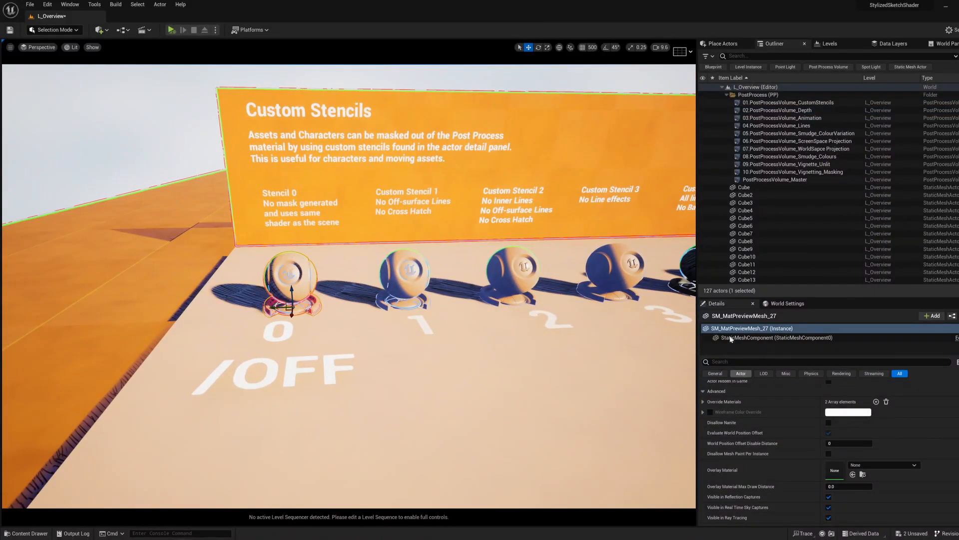
Step: Filter the 0/OFF mesh's details for "custom" and try Render CustomDepth Pass on and off
click(743, 361)
text(custom)
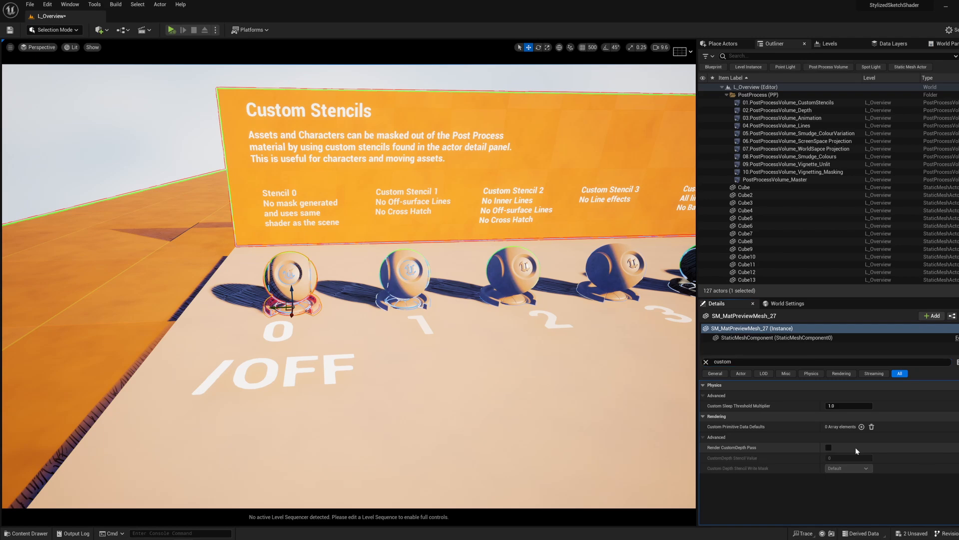
click(828, 447)
click(828, 447)
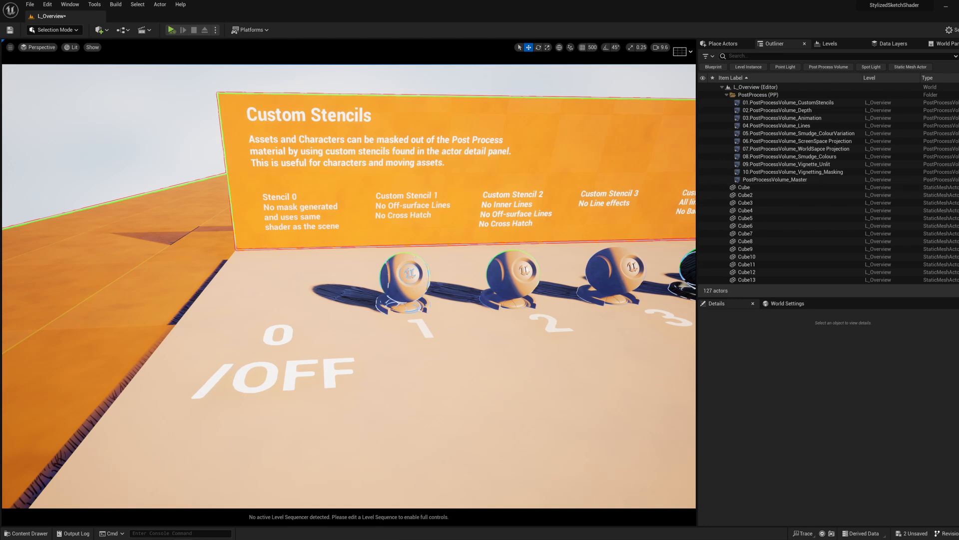
Step: Undo the hiding of the 0/OFF preview mesh and bring it closer in view without the editor overlays
click(406, 280)
scroll(753, 232, down, 3)
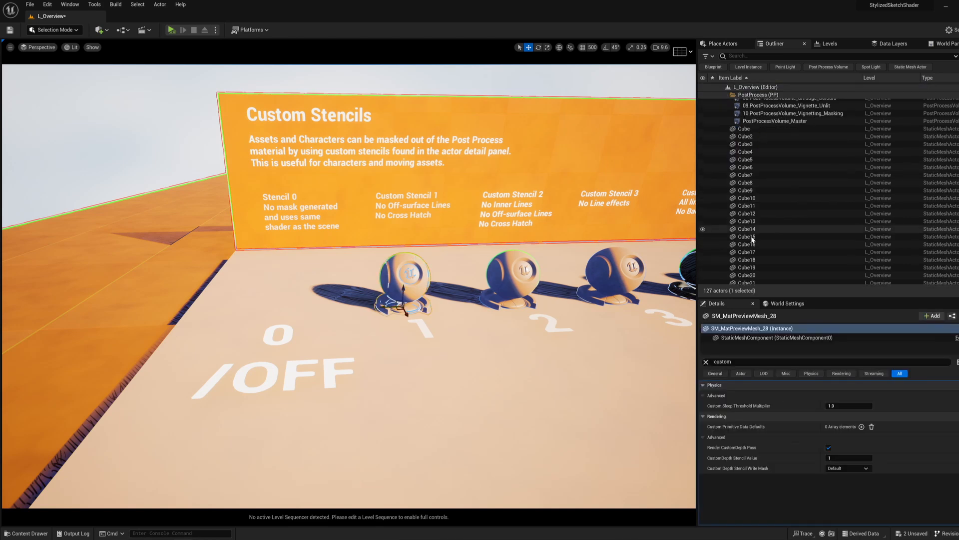
key(ctrl+z)
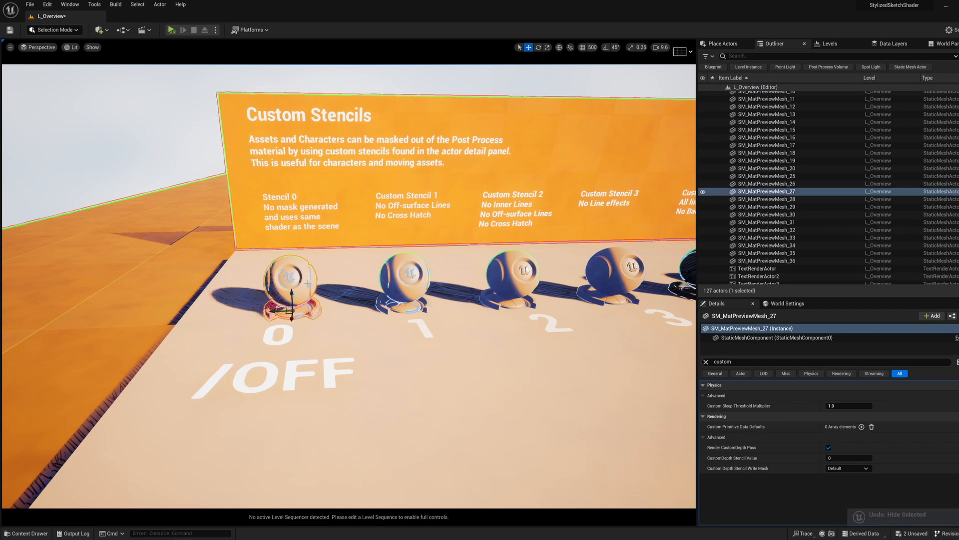
right_drag(311, 284, 290, 281)
key(g)
key(g)
key(w)
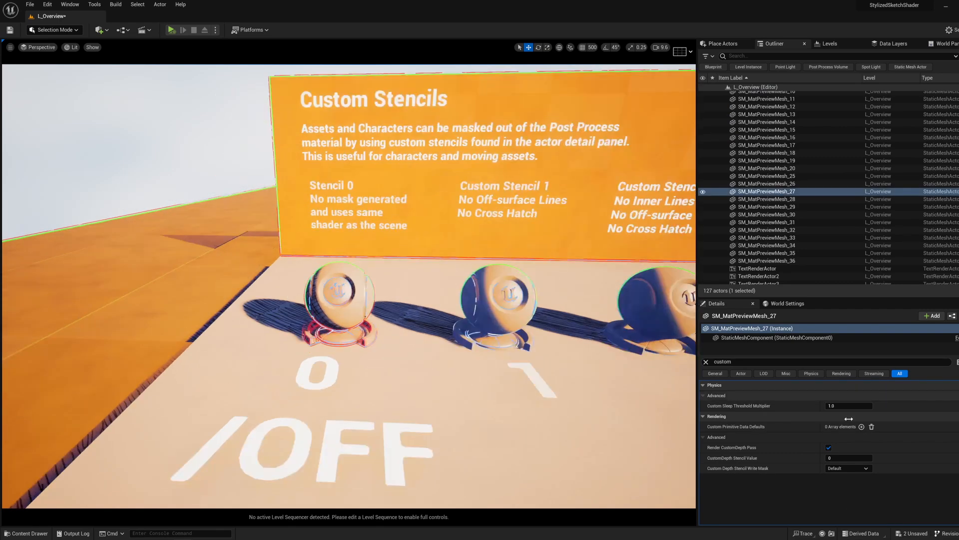
Step: Try CustomDepth Stencil Value 1 on the 0/OFF mesh, inspect it up close, and set the value back to 0
click(846, 459)
key(Return)
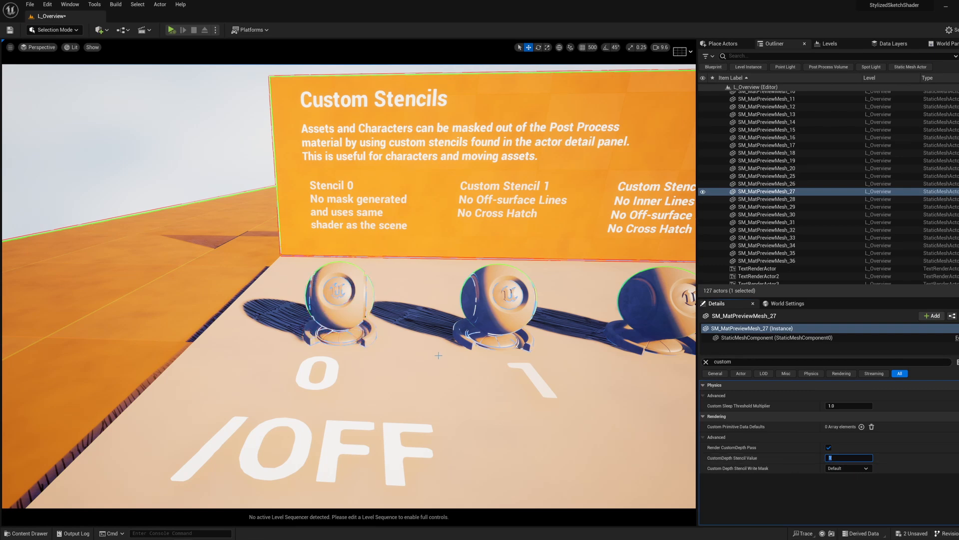
right_drag(449, 290, 450, 311)
key(w)
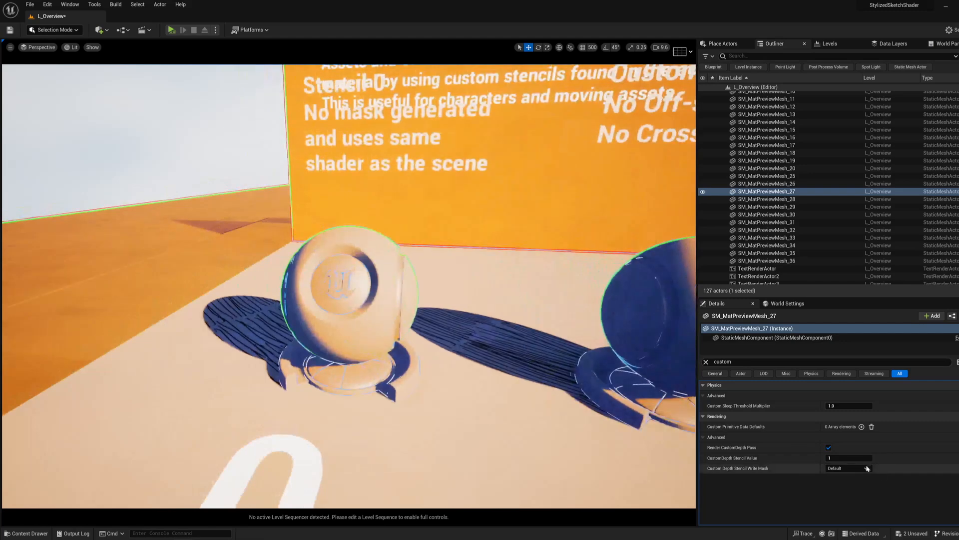
click(838, 458)
text(0)
key(Return)
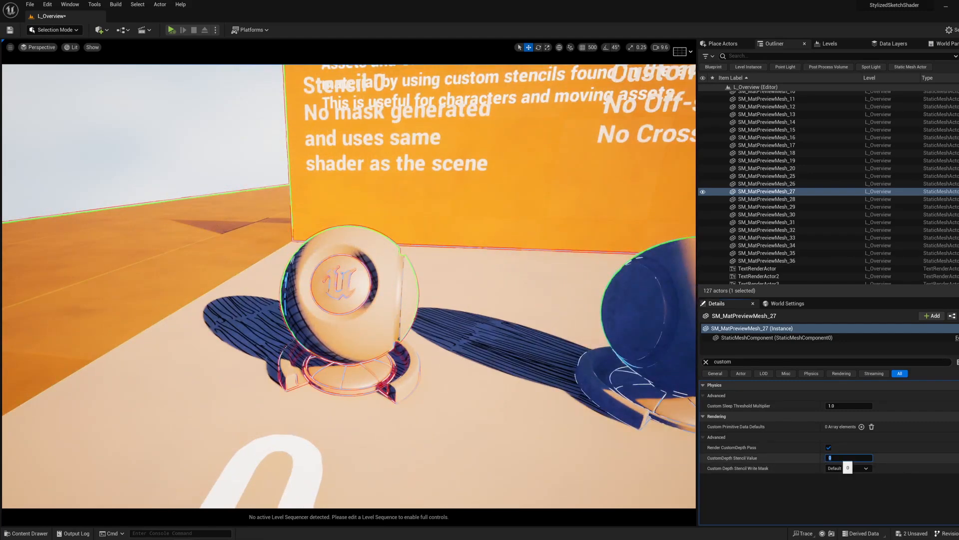
Step: Step the 0/OFF mesh's CustomDepth Stencil Value through 1 to 9 one by one, and return it to 0
text(1)
key(Return)
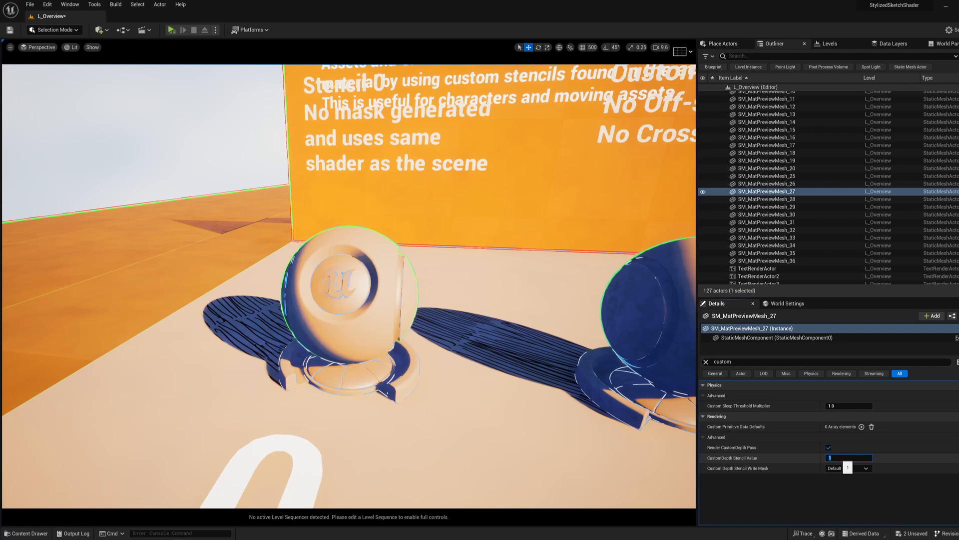
text(2)
key(Return)
text(3)
key(Return)
text(4)
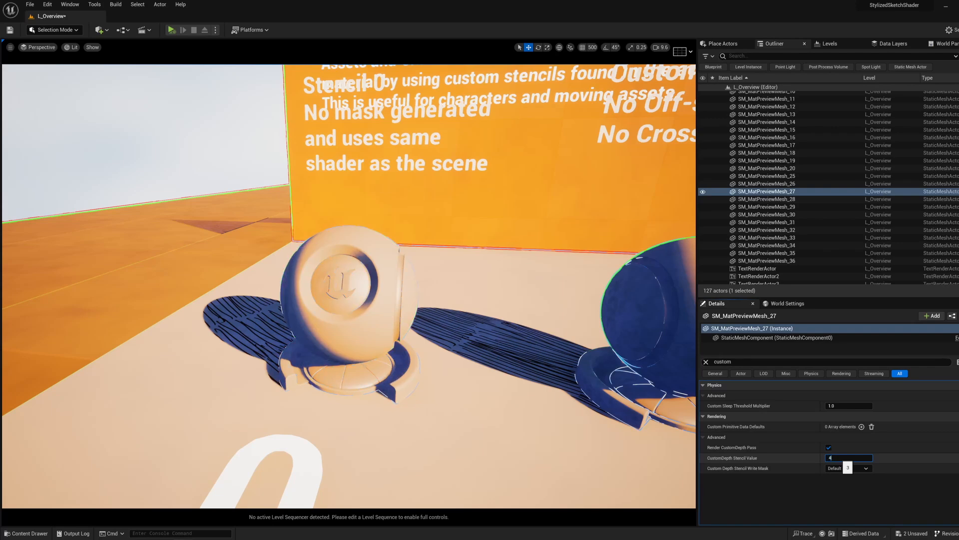
key(Return)
text(5)
key(Return)
text(6)
key(Return)
text(7)
key(Return)
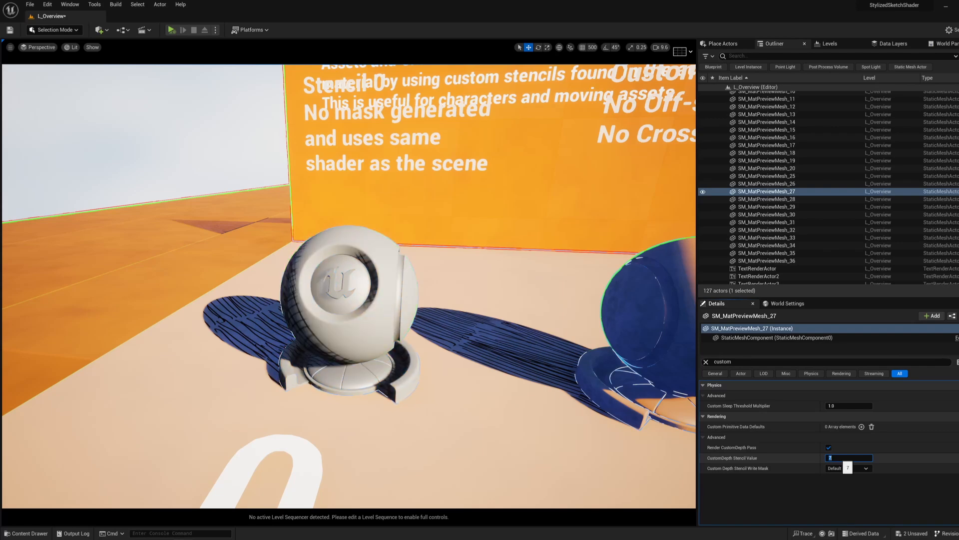
text(8)
key(Return)
text(9)
key(Return)
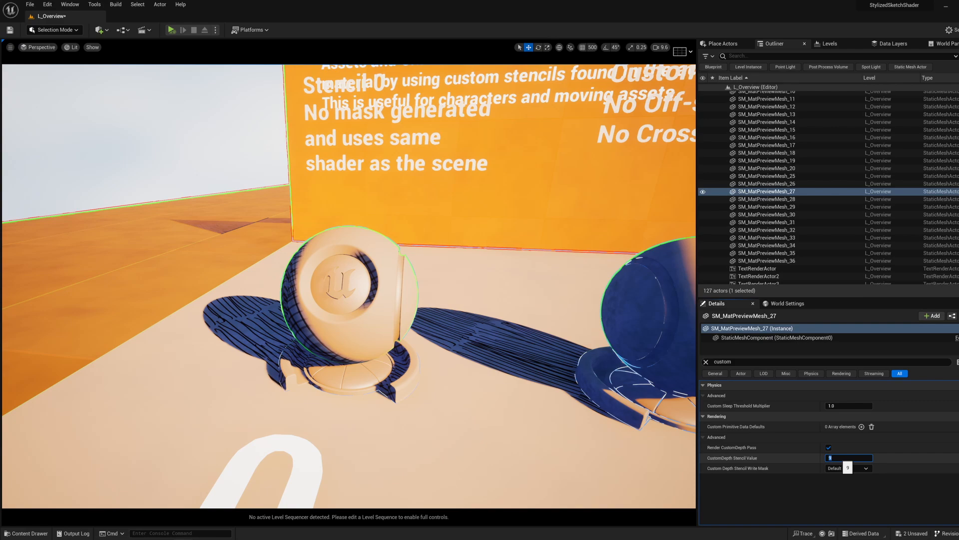
text(0)
key(Return)
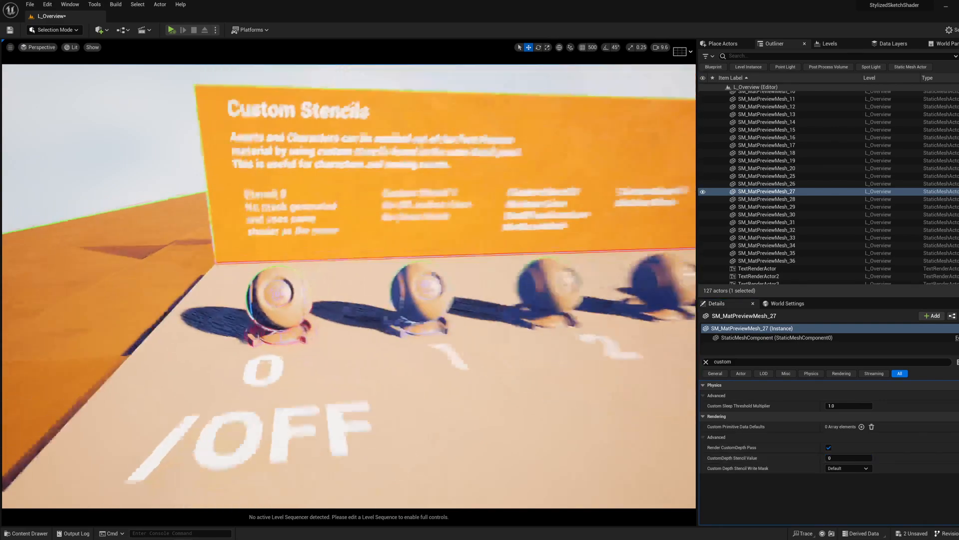
Step: Examine the Custom Stencils display and its numbered preview models from 0/OFF along the row
right_drag(349, 286, 382, 269)
key(d)
key(s)
key(a)
key(d)
key(d)
key(d)
key(w)
key(a)
right_drag(451, 203, 452, 199)
key(w)
Step: Show the editor markers, select the post-process volume enclosing the Custom Stencils display, and clear its details filter
key(g)
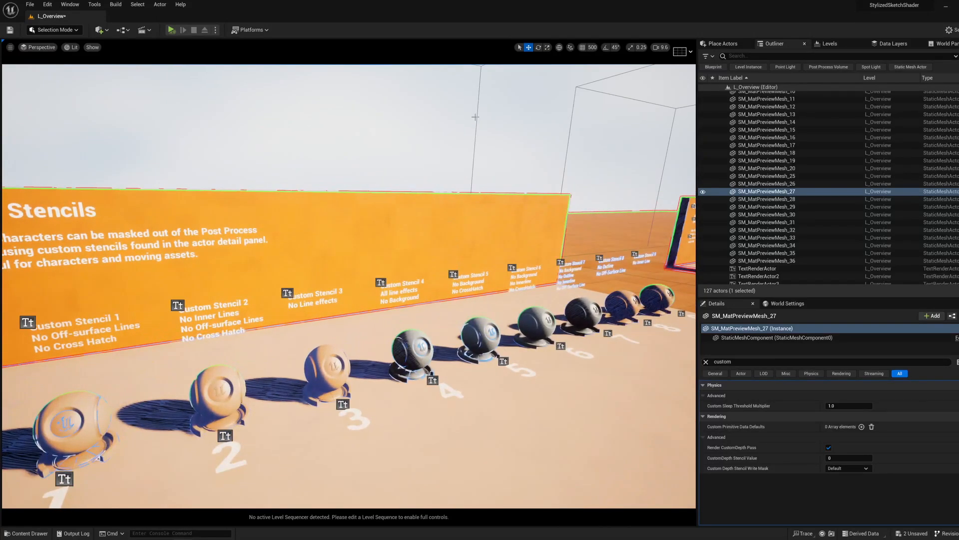
click(477, 116)
right_drag(477, 143, 475, 118)
key(s)
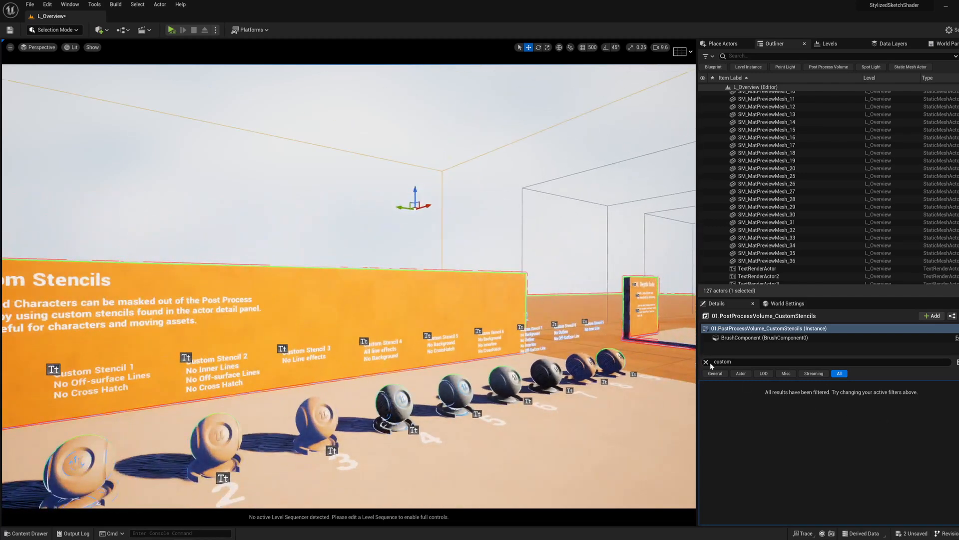
click(707, 361)
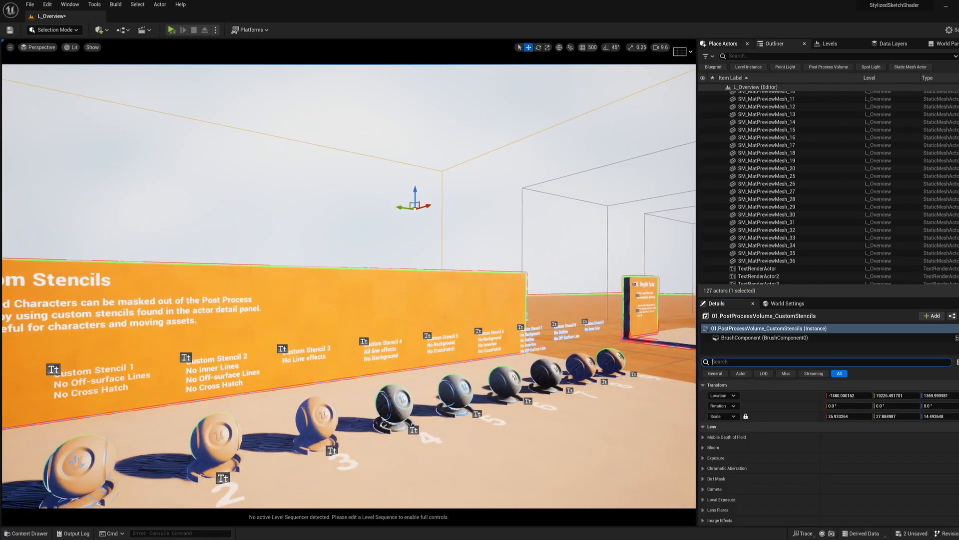
Step: Find the Post Process Volume actor with "post" and place one on the open checkered floor beside the displays
key(s)
right_drag(550, 280, 632, 324)
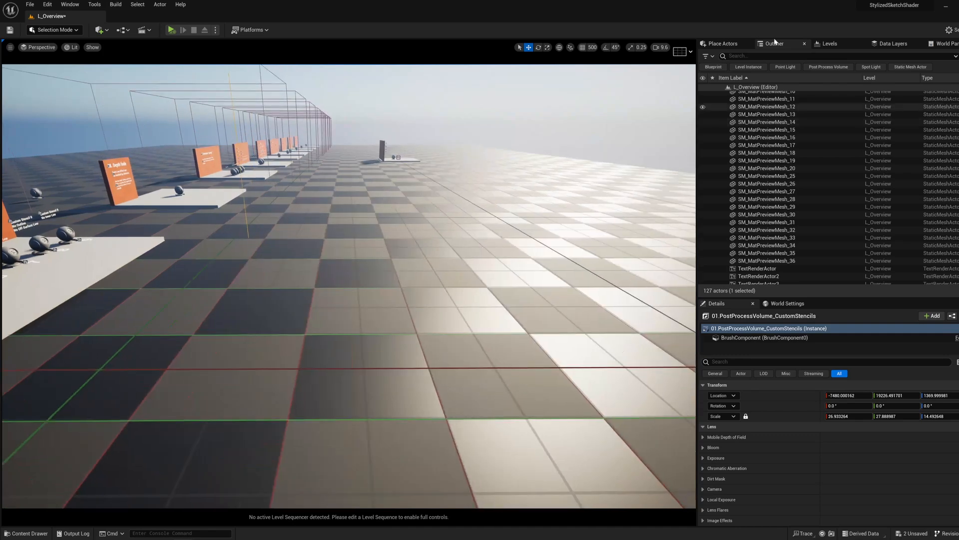
click(722, 44)
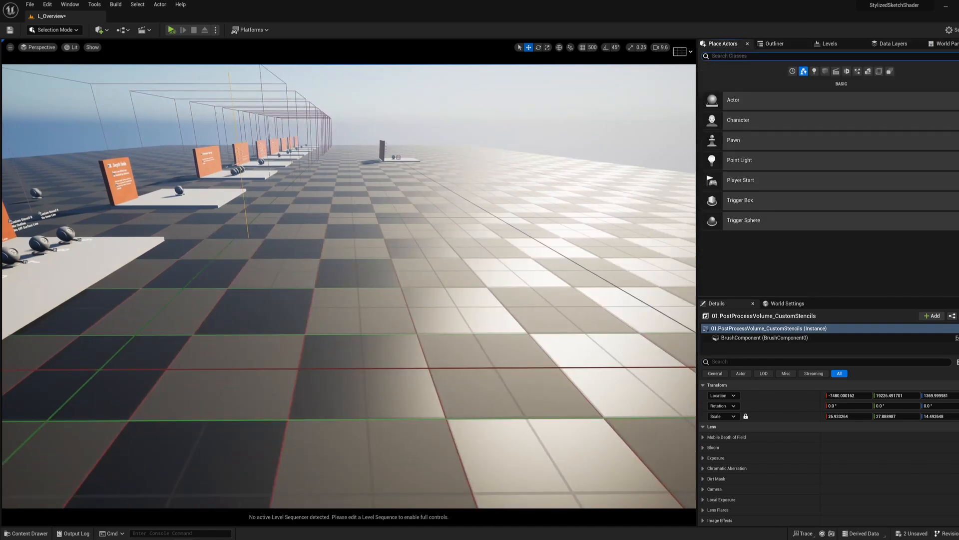
text(post)
drag(738, 75, 429, 317)
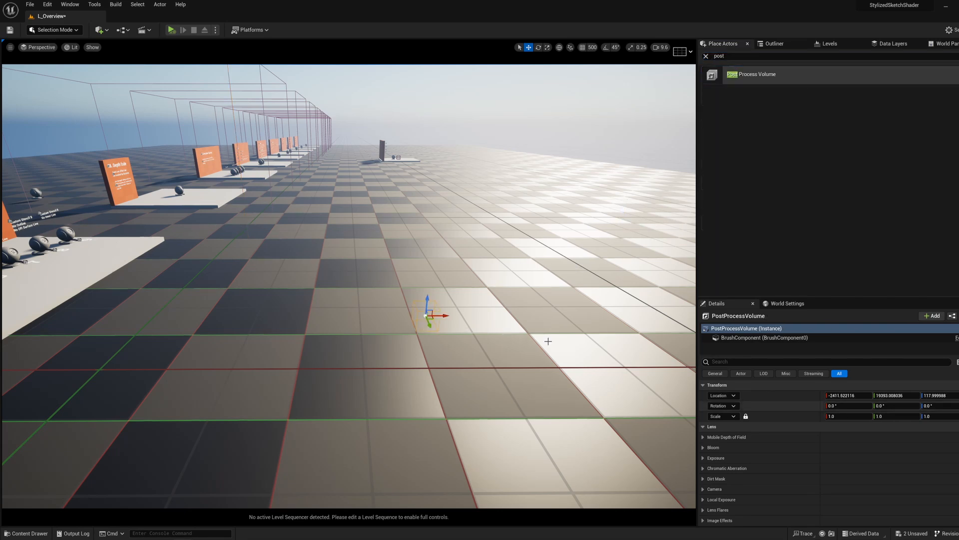
Step: Scale the new post-process volume uniformly to about 10.5
right_drag(548, 338, 563, 344)
key(r)
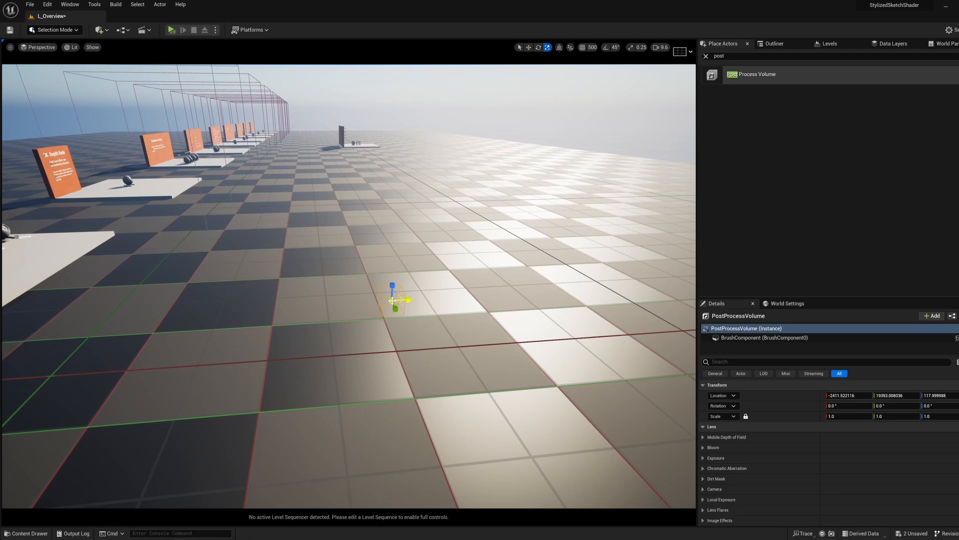
drag(392, 300, 747, 379)
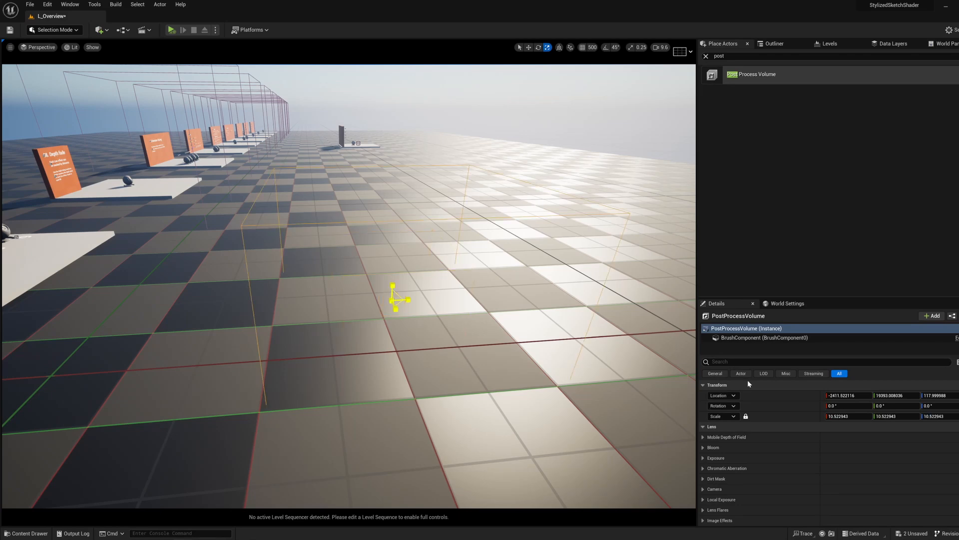
Step: Filter the new volume's details for "mater" and add an Asset reference element to its Post Process Materials array
scroll(790, 444, down, 10)
scroll(770, 449, down, 3)
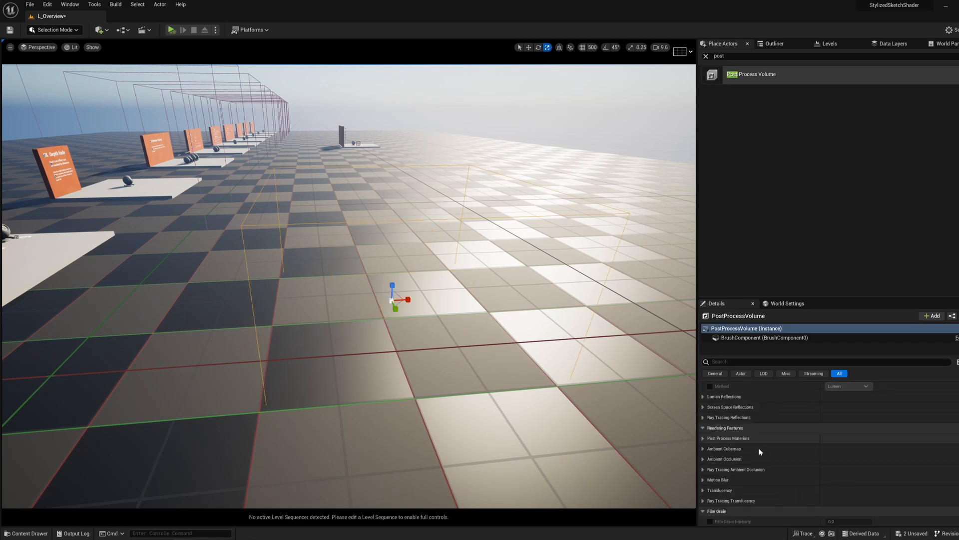
scroll(762, 452, down, 10)
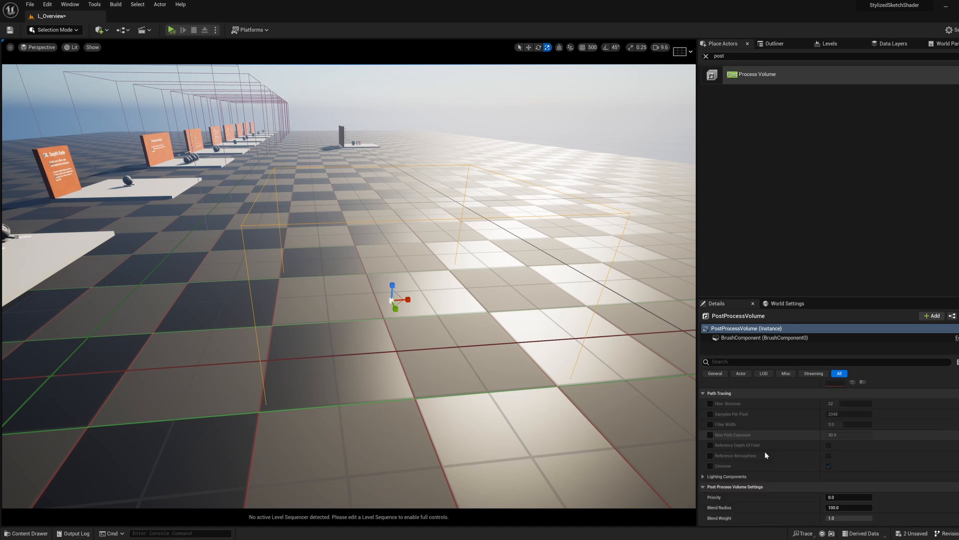
scroll(766, 454, down, 5)
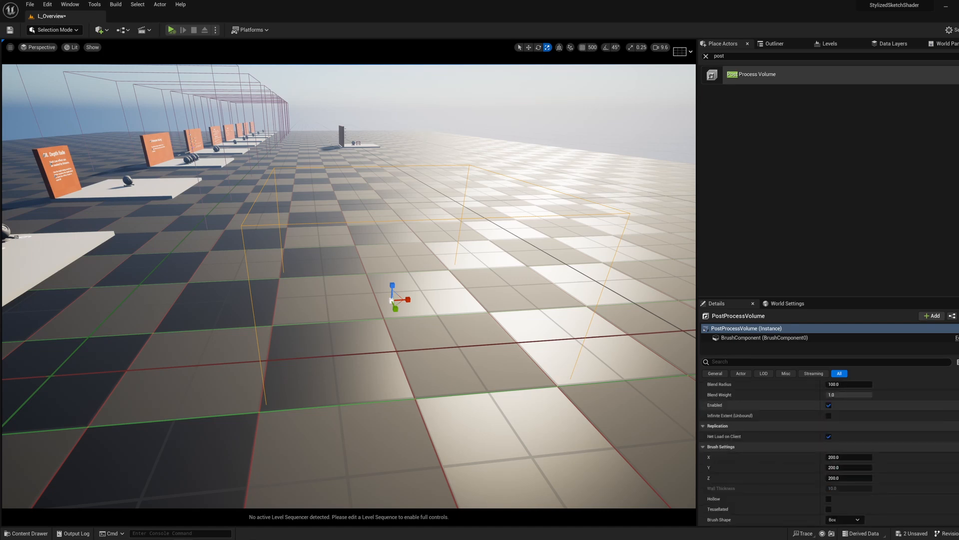
click(759, 362)
text(ma)
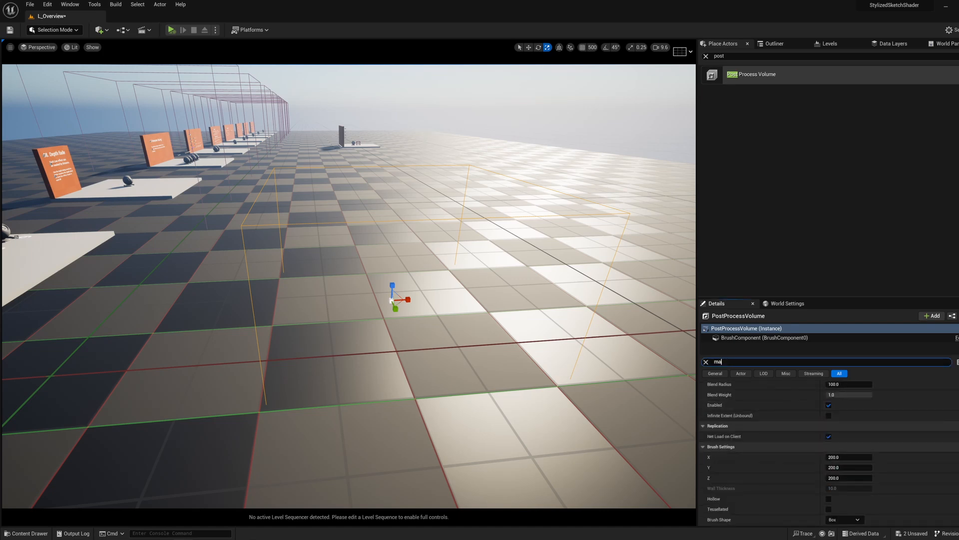
text(ter)
click(720, 395)
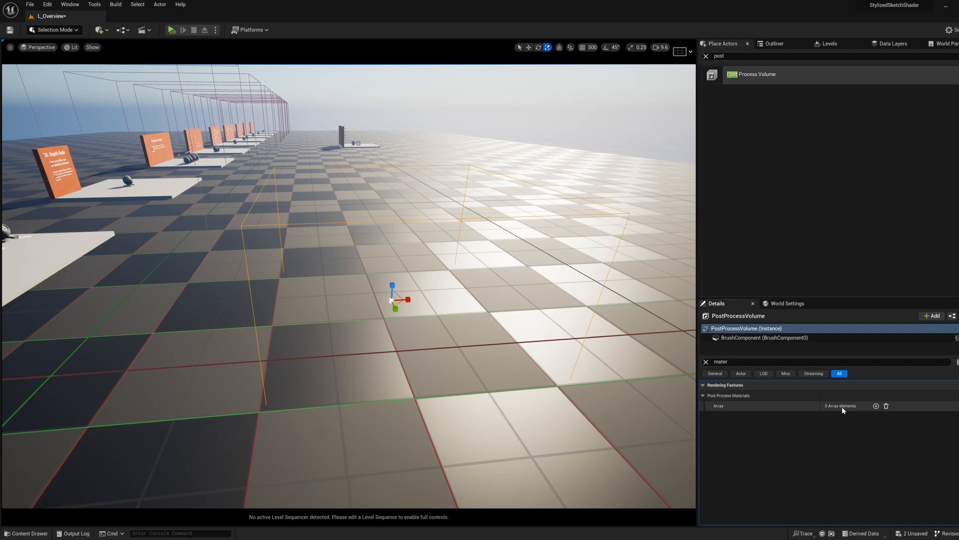
click(876, 406)
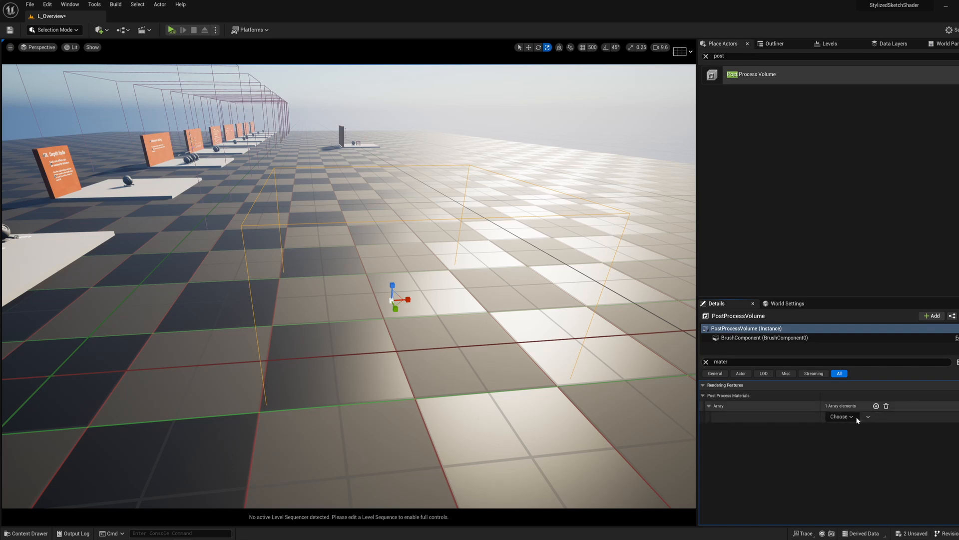
click(857, 418)
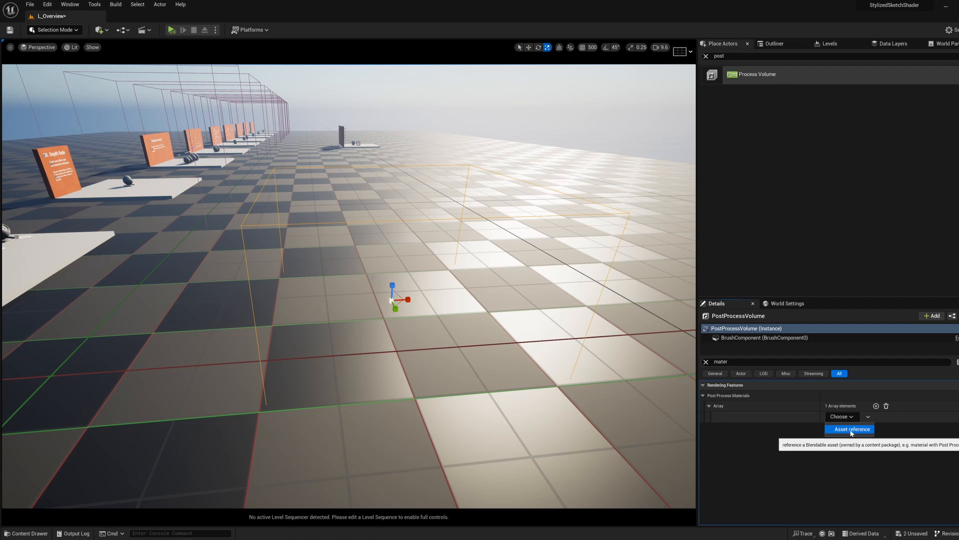
click(852, 429)
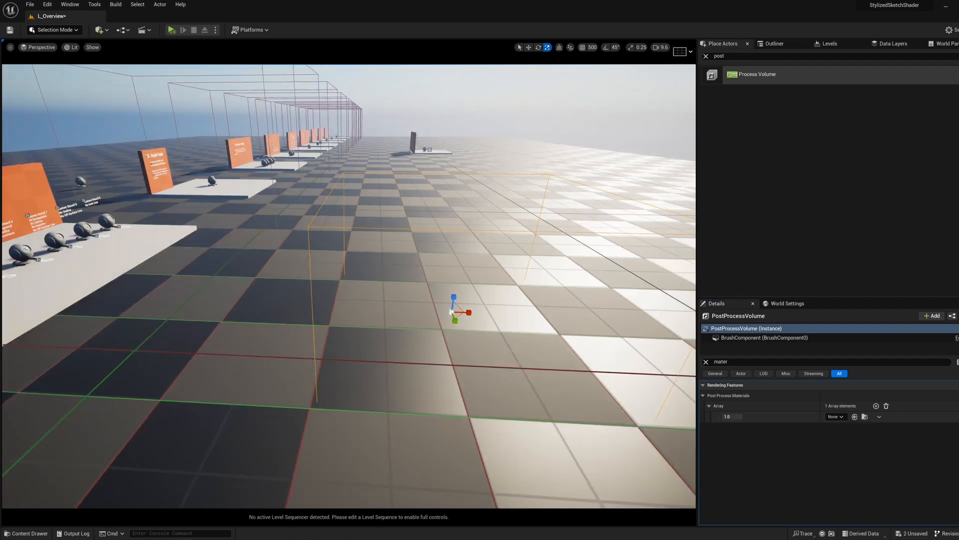
Step: Assign MI_Sketch_Example_03 from the Materials/Examples folder to the new array element and fly into the volume to view the effect
right_drag(349, 286, 320, 281)
drag(1, 165, 359, 268)
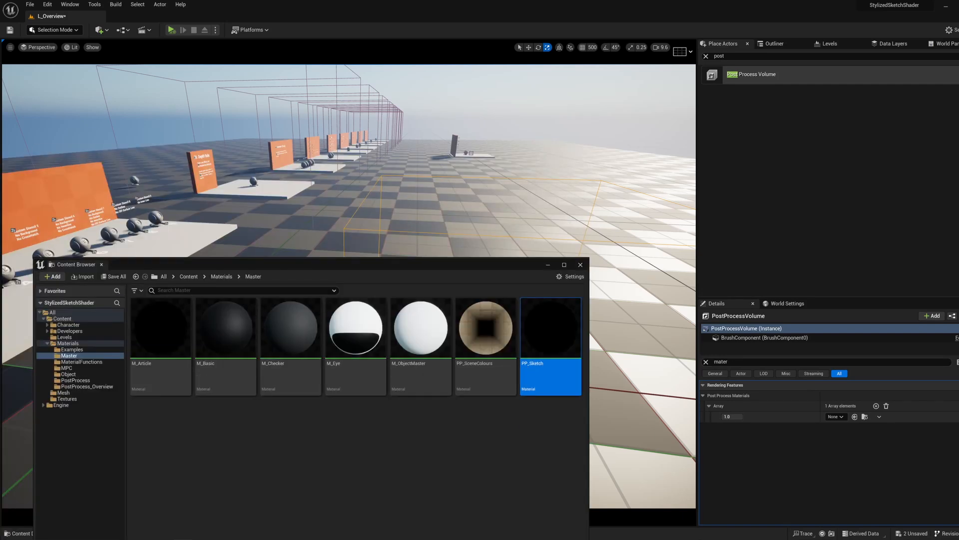
click(72, 349)
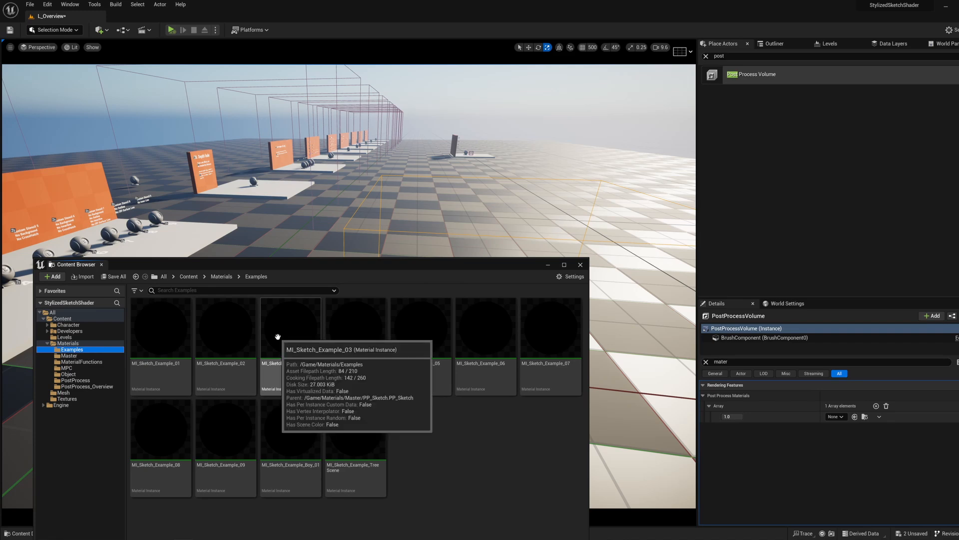
drag(283, 352, 836, 417)
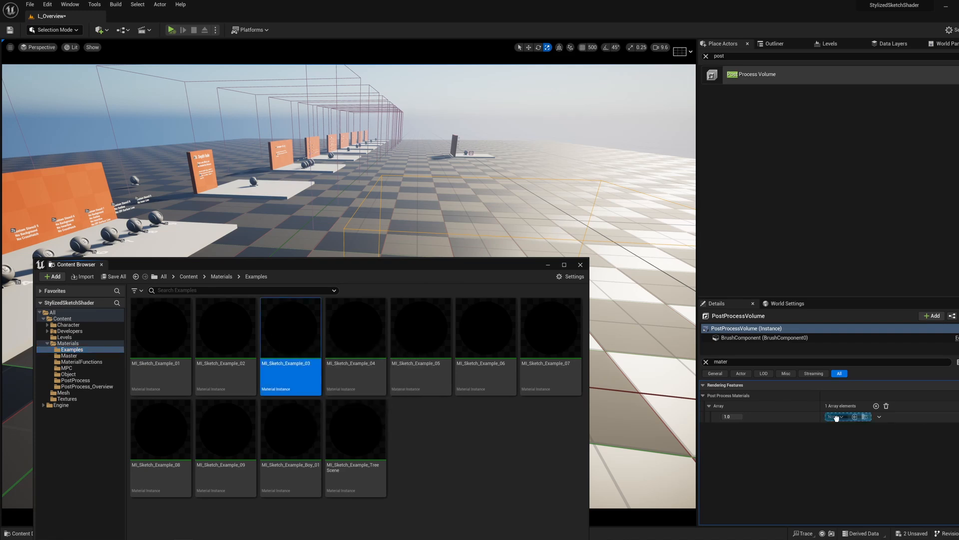
drag(837, 418, 837, 418)
drag(495, 265, 352, 399)
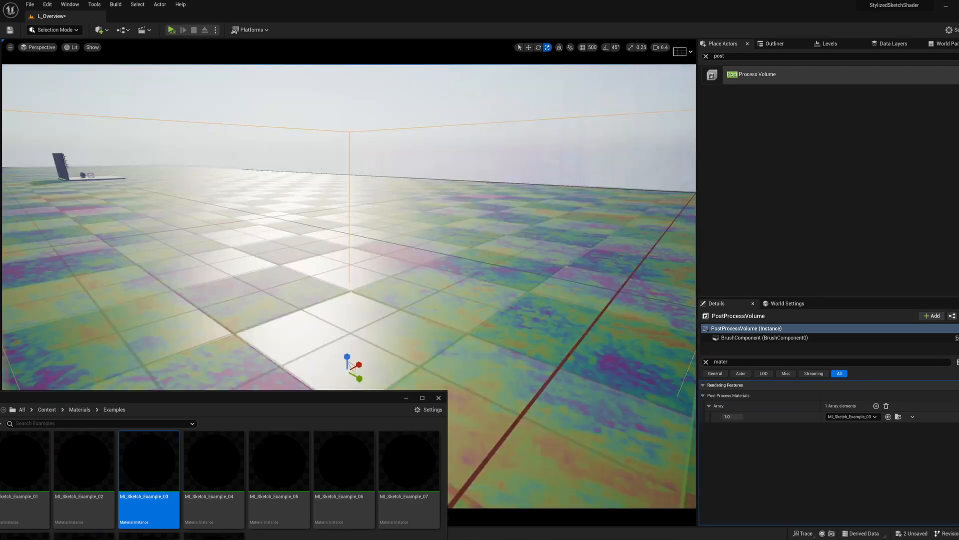
right_drag(350, 225, 682, 352)
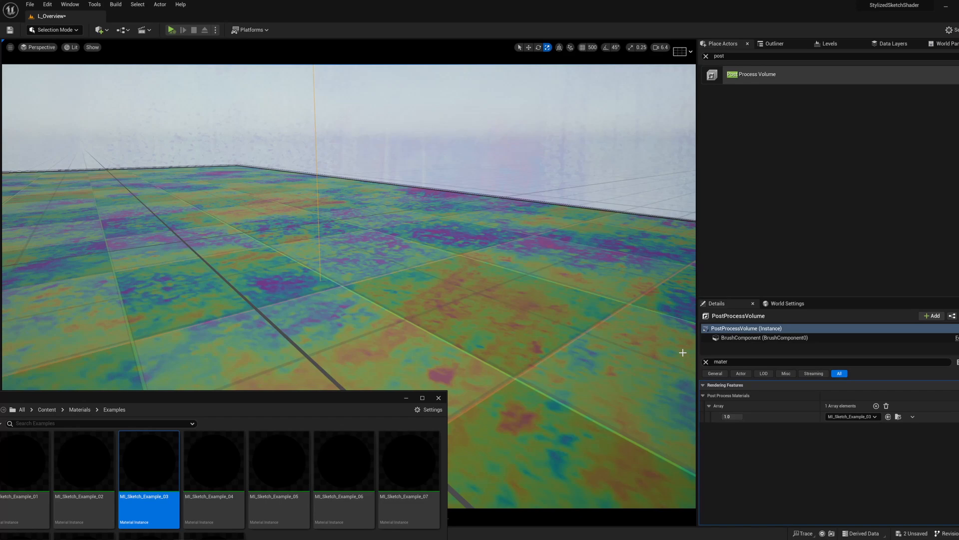
Step: Filter the volume's details for "extent" and enable Infinite Extent (Unbound)
click(749, 362)
text(ex)
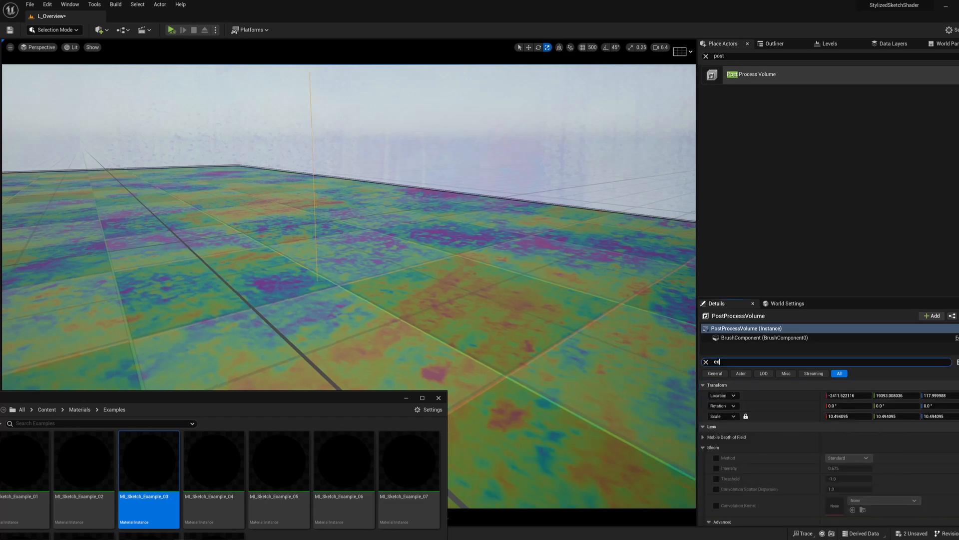
text(tent)
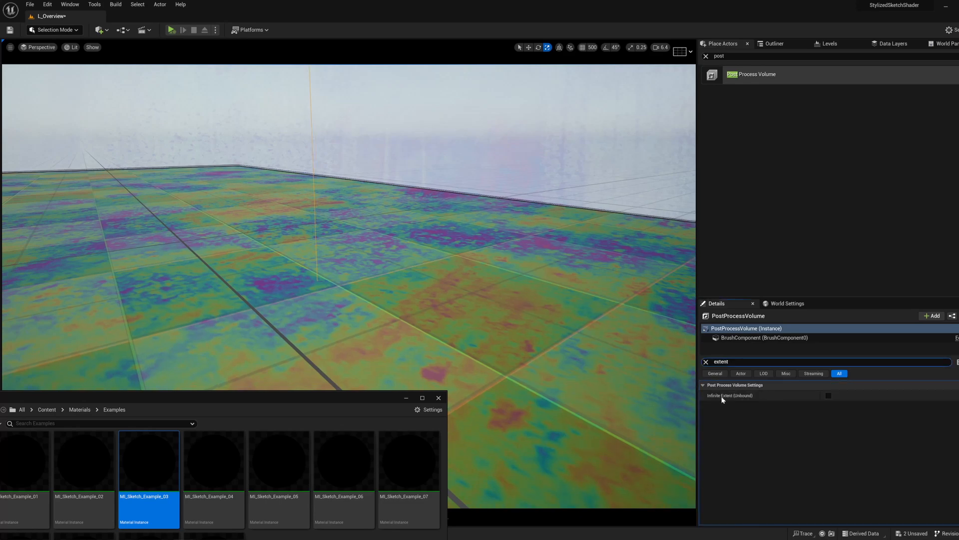
click(829, 396)
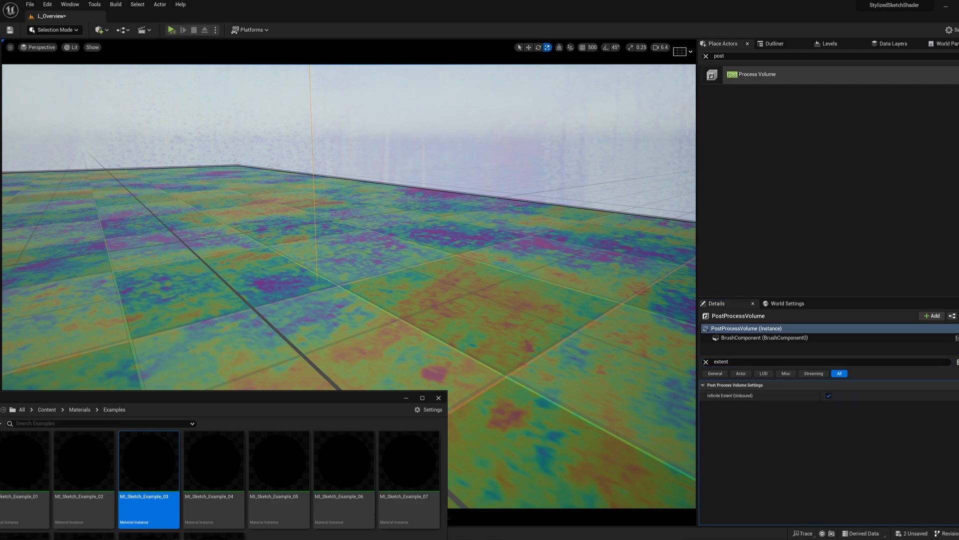
Step: Disable Infinite Extent (Unbound) on the post-process volume, clear its details filter and deselect the volume
scroll(348, 286, up, 1)
key(s)
right_drag(349, 286, 369, 285)
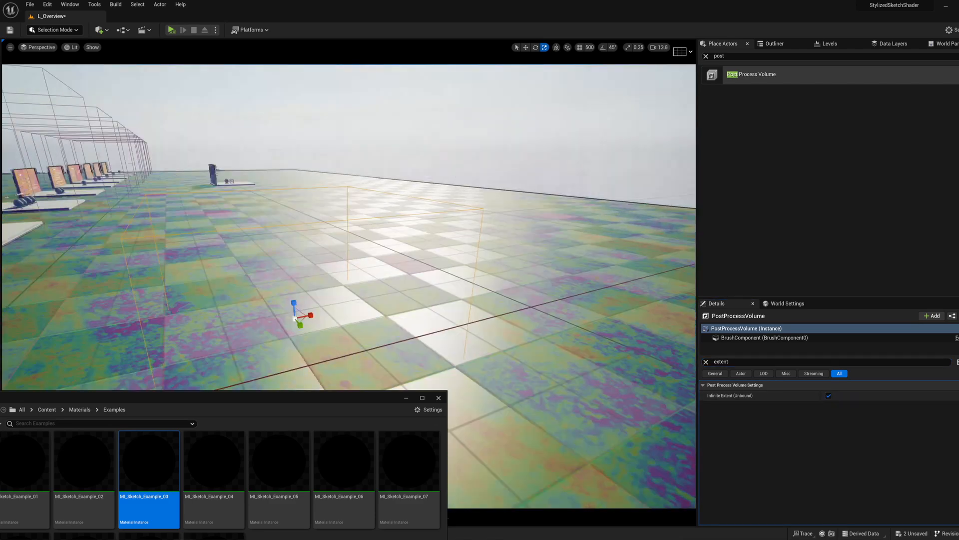
click(829, 396)
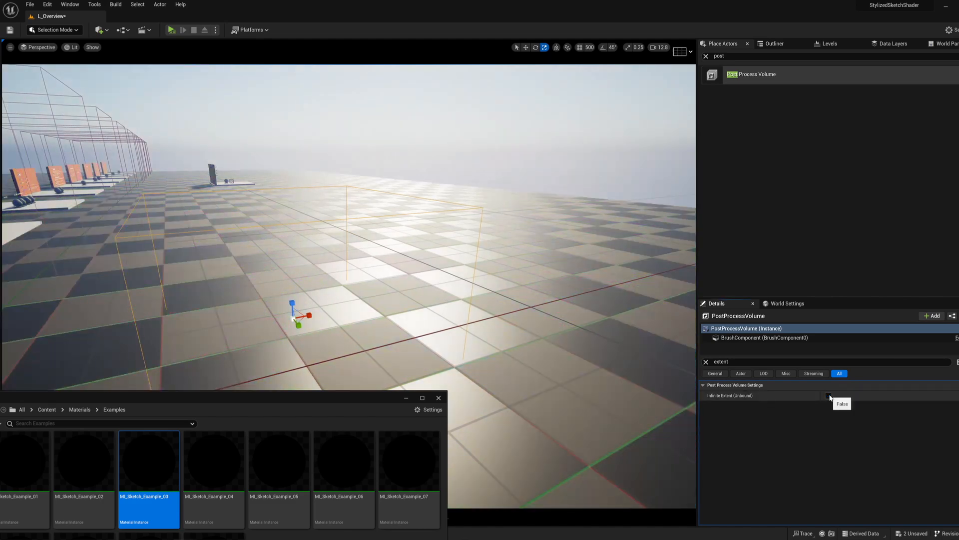
click(706, 361)
text(w)
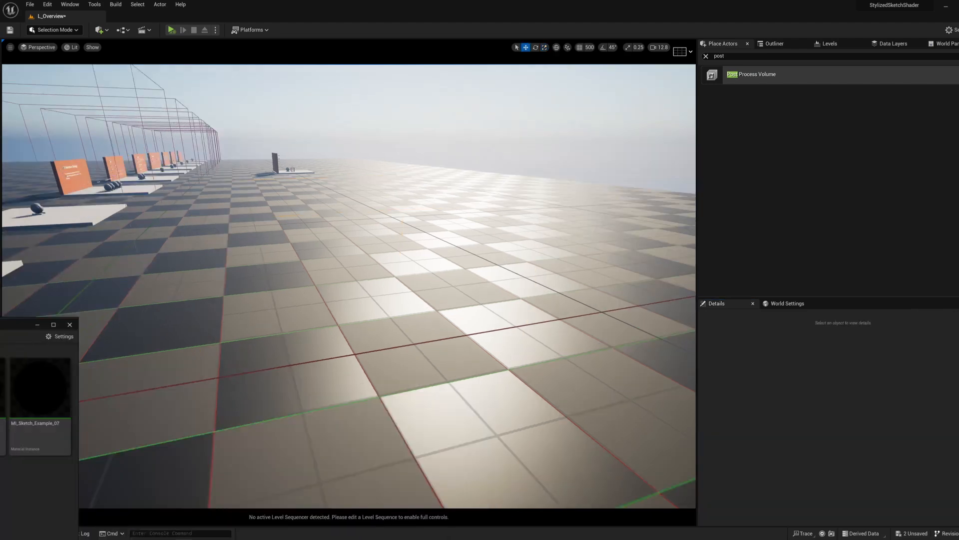
click(71, 323)
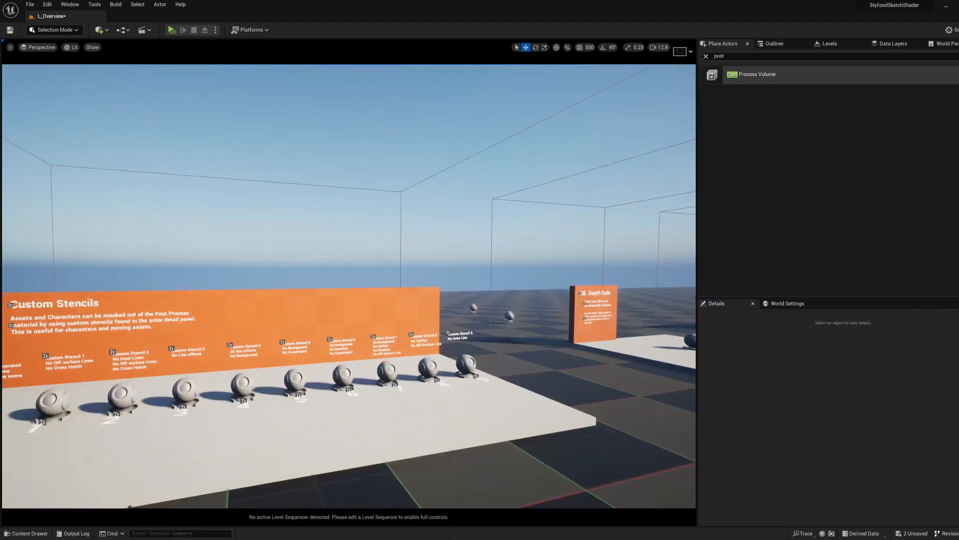
Step: Fly to the 08. Depth fade display and open PPI_Sketch_02Depth in a reduced window beside the display
right_drag(152, 304, 125, 350)
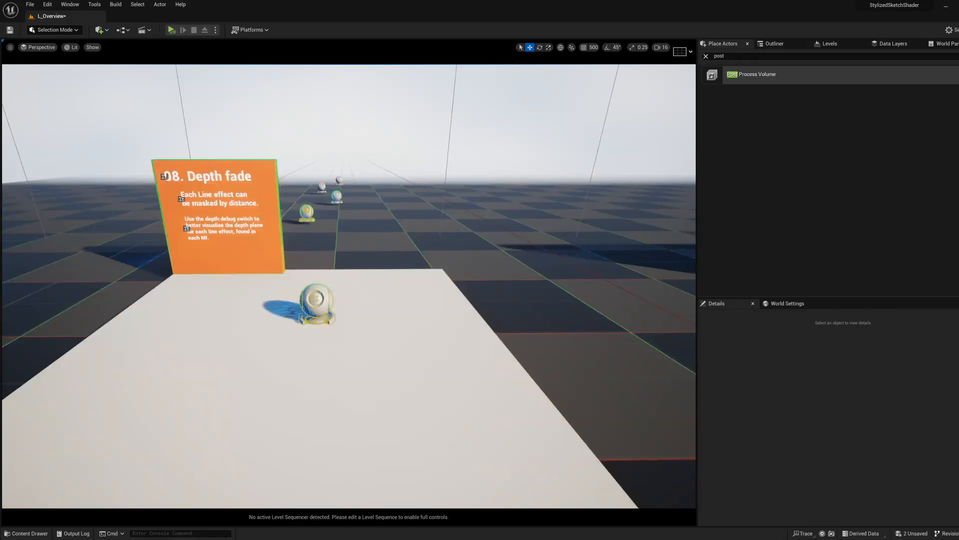
right_drag(349, 286, 288, 221)
key(w)
key(d)
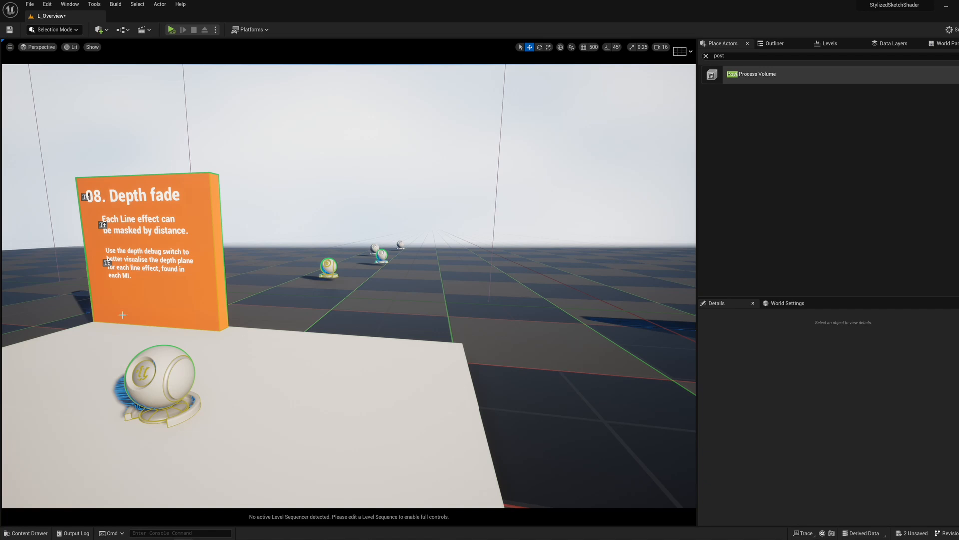
right_drag(123, 315, 122, 313)
key(a)
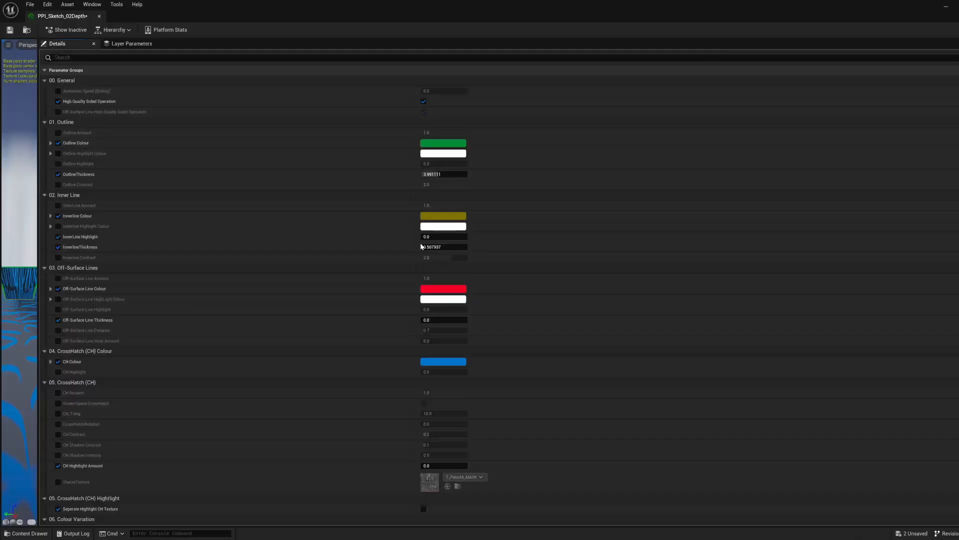
double_click(286, 7)
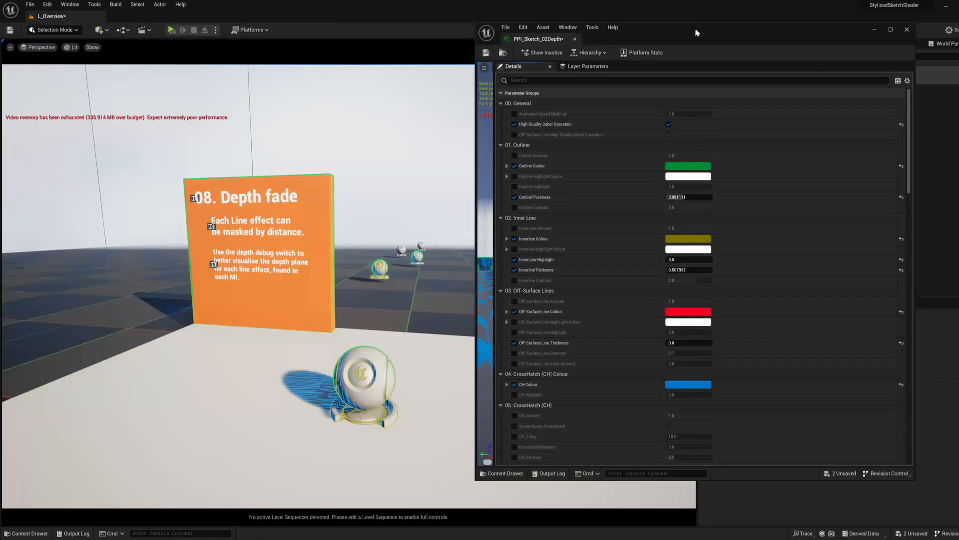
drag(697, 33, 701, 31)
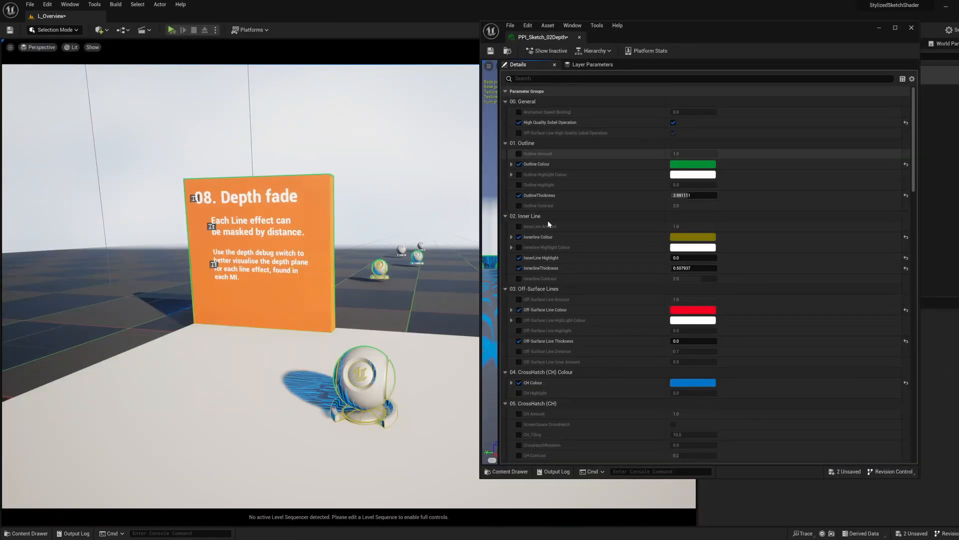
Step: Collapse the parameter groups from 00. General through 06. Colour Variation in PPI_Sketch_02Depth
click(505, 101)
click(505, 112)
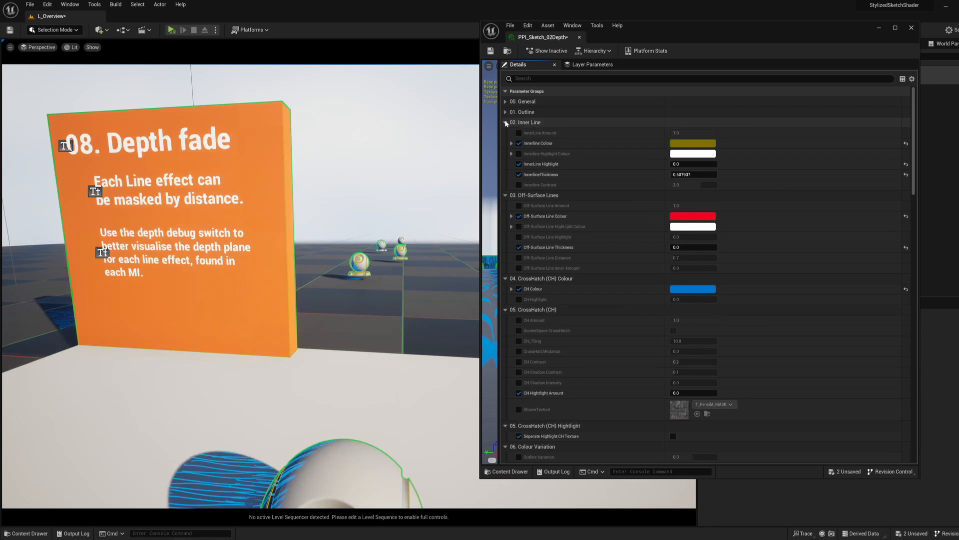
click(505, 123)
click(505, 132)
click(505, 143)
click(505, 153)
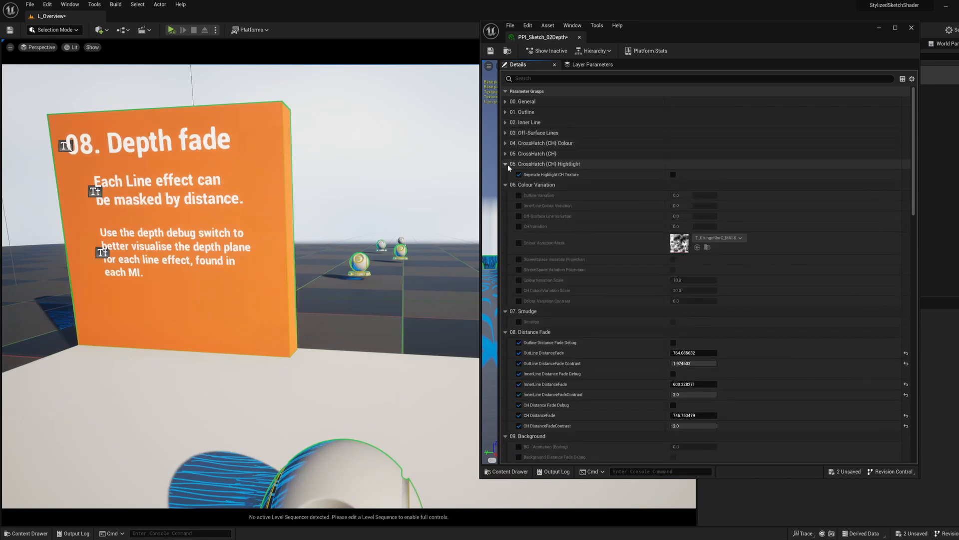
click(506, 164)
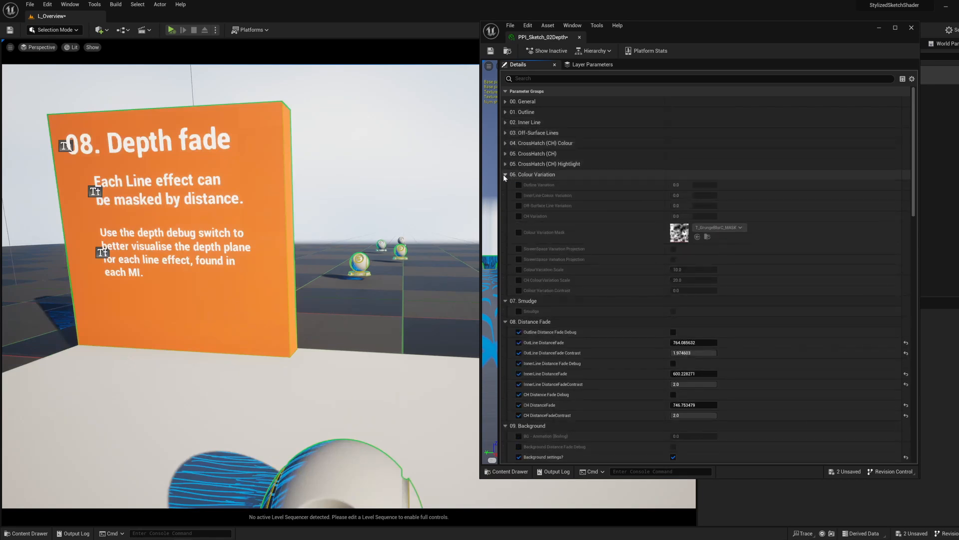
click(505, 175)
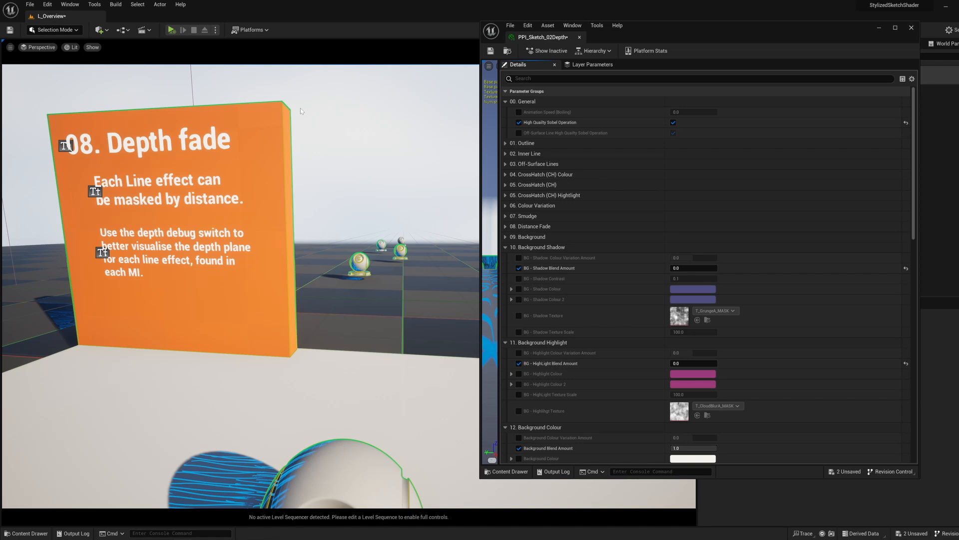
Step: Set Animation Speed (Boiling) to about 0.53 and examine the line animation on the shader ball
right_drag(337, 156, 382, 312)
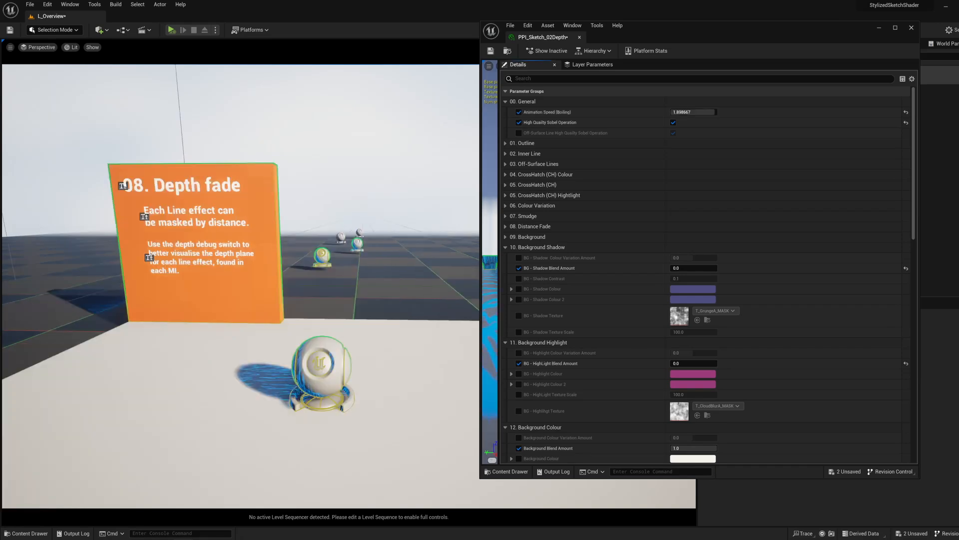
key(w)
right_drag(294, 250, 295, 295)
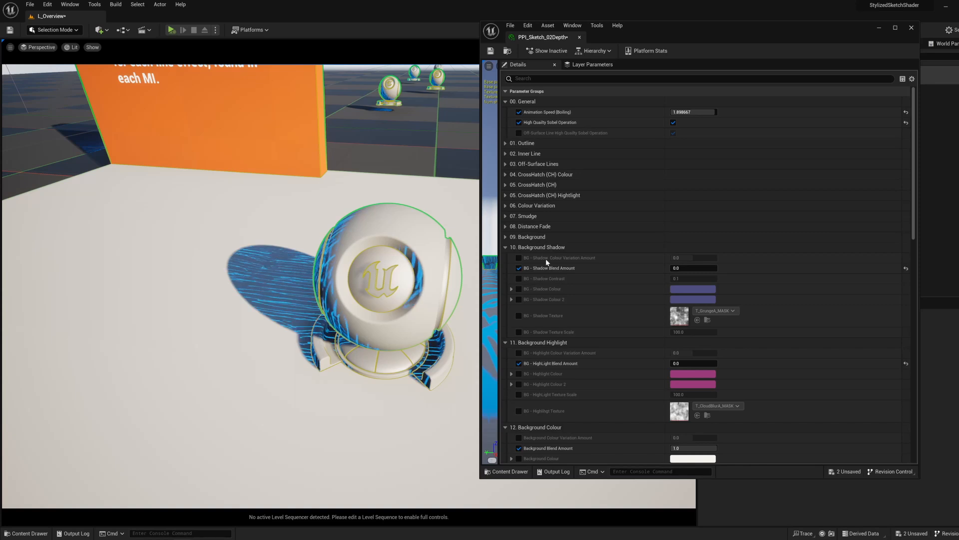
drag(692, 112, 672, 112)
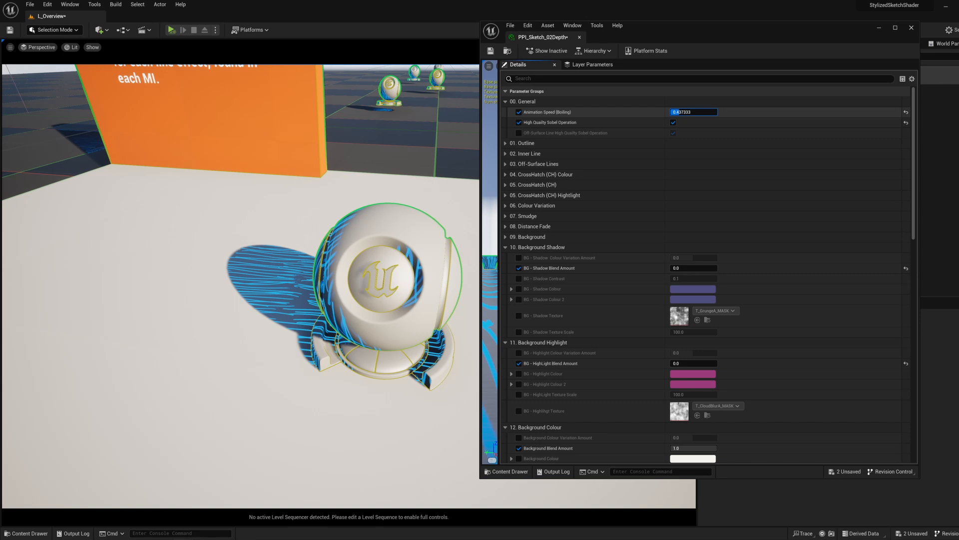
drag(672, 112, 675, 111)
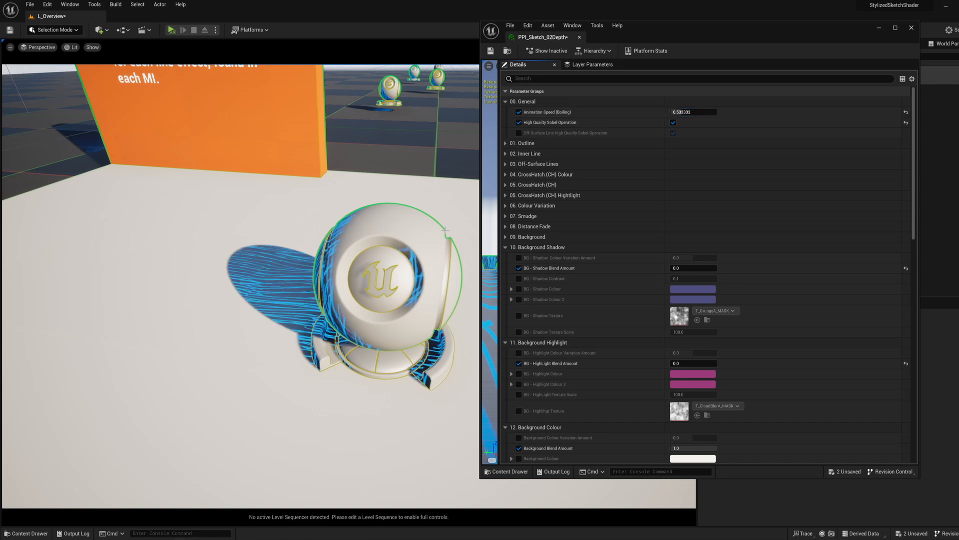
right_drag(445, 230, 392, 196)
key(s)
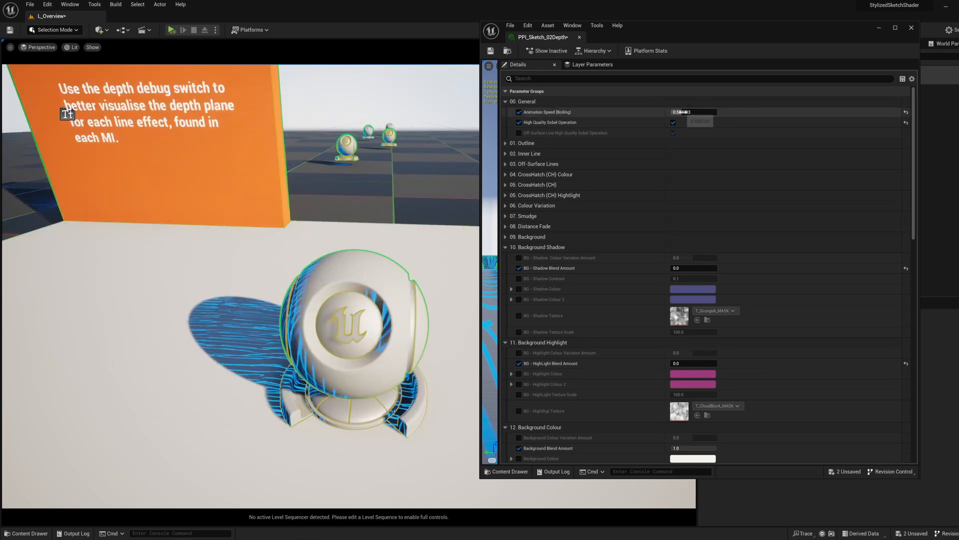
Step: Turn off the Animation Speed (Boiling) override in the General group
click(518, 112)
right_drag(391, 228, 392, 227)
key(s)
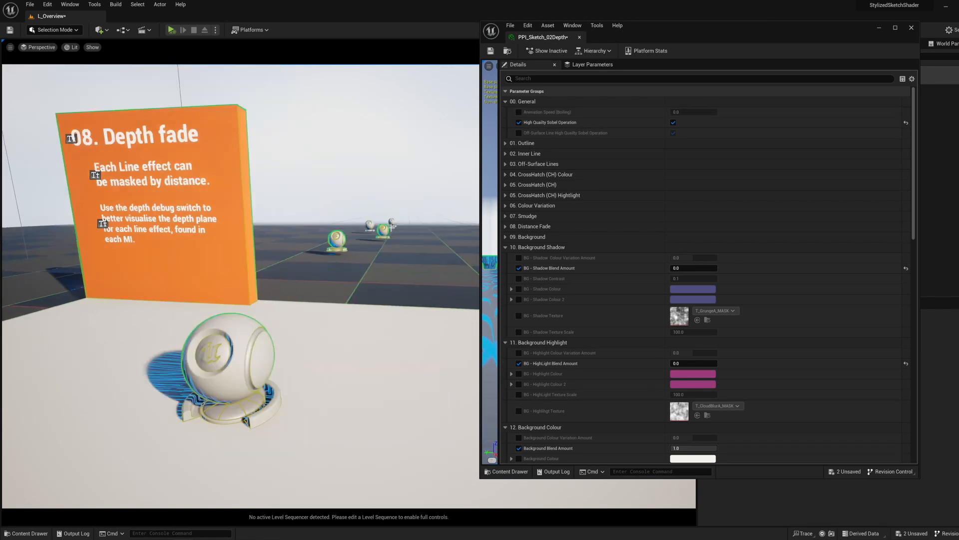
scroll(610, 327, down, 2)
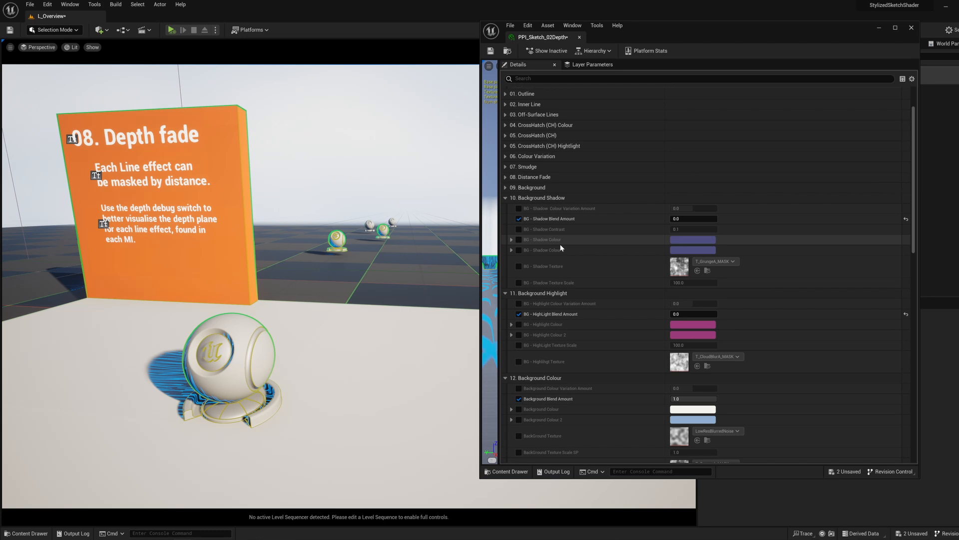
scroll(560, 247, up, 2)
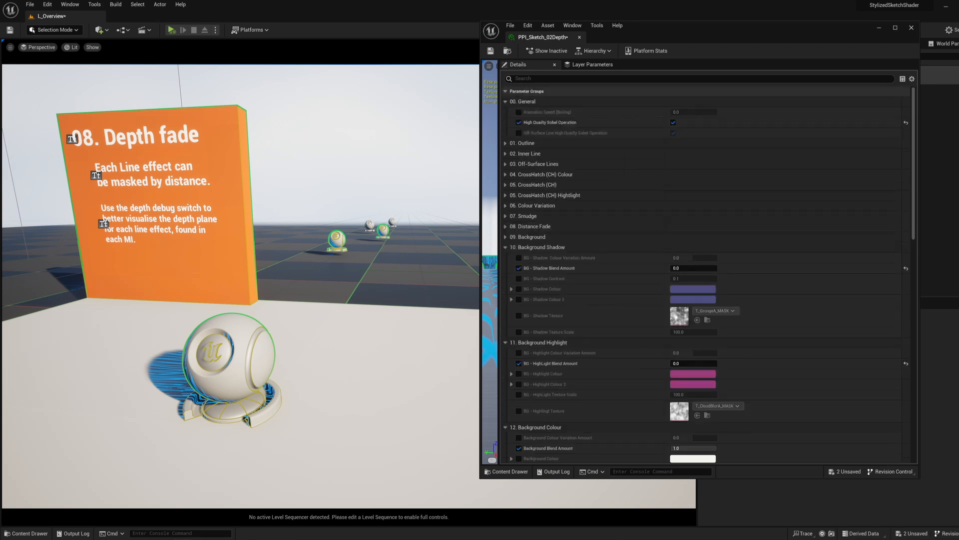
Step: Expand the 08. Distance Fade parameter group and frame the Depth fade display with its shader balls
right_drag(309, 295, 230, 294)
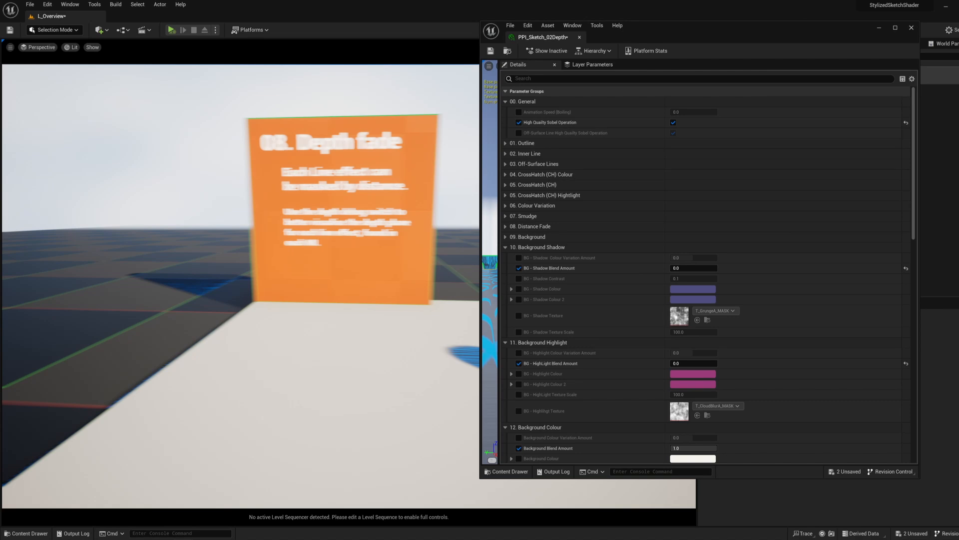
click(505, 227)
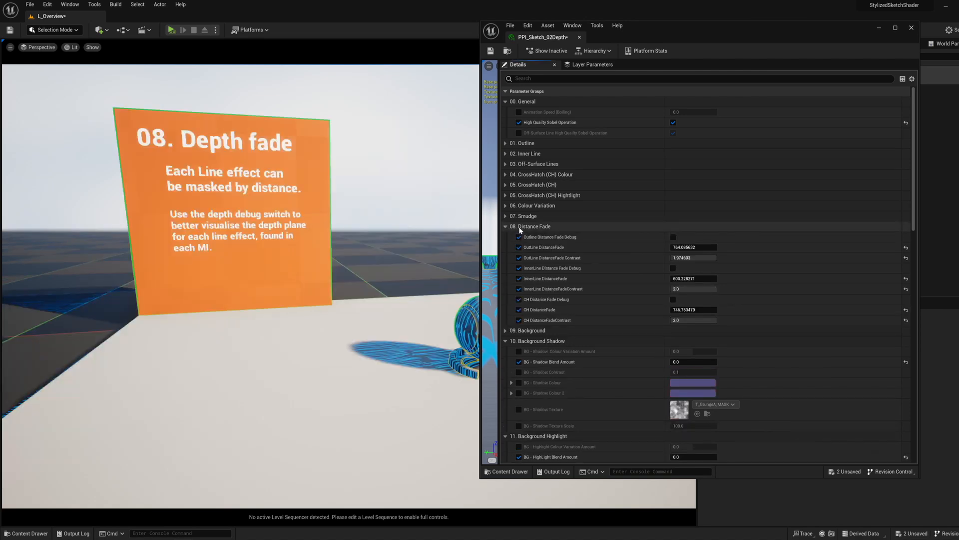
right_drag(409, 265, 229, 267)
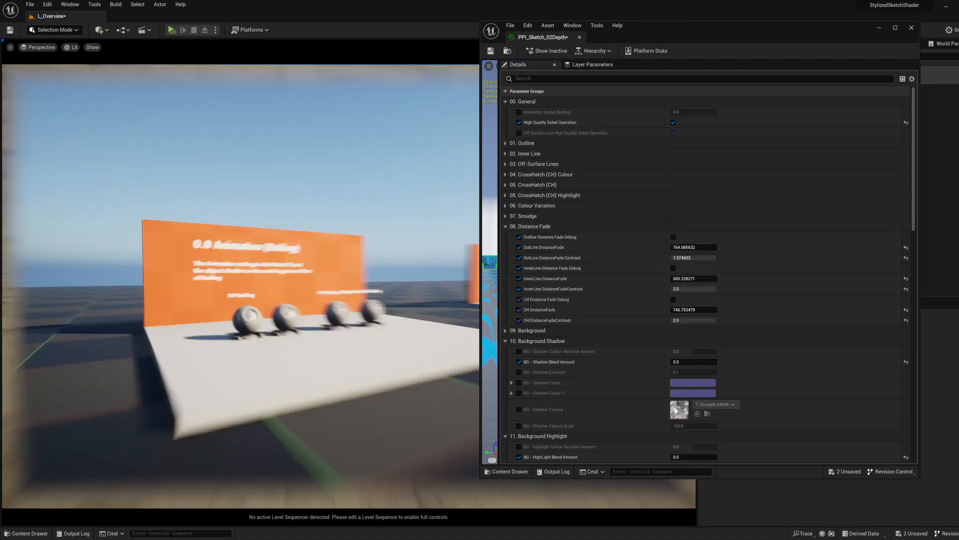
right_drag(444, 235, 375, 237)
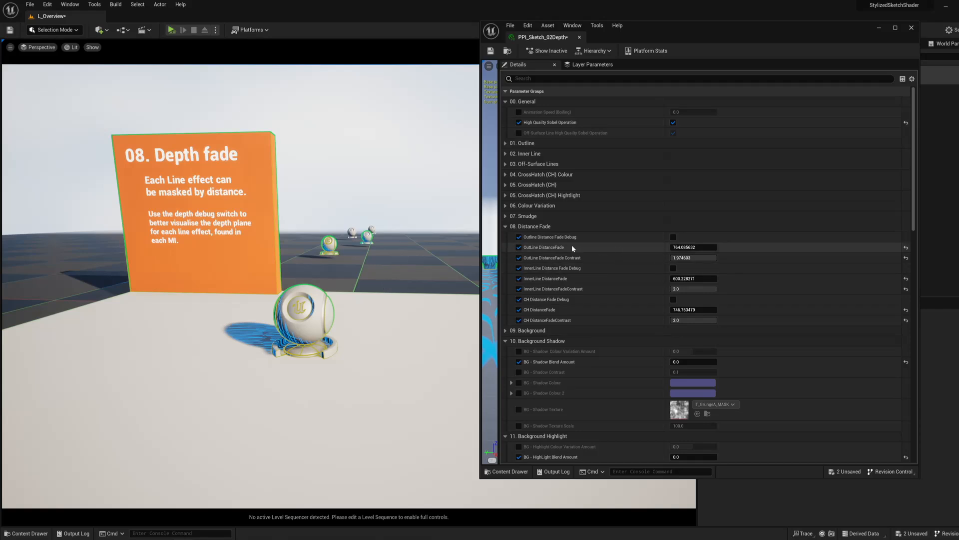
Step: Lower OutLine DistanceFade to about 534.65 and preview it by switching Outline Distance Fade Debug on and off
drag(695, 247, 662, 247)
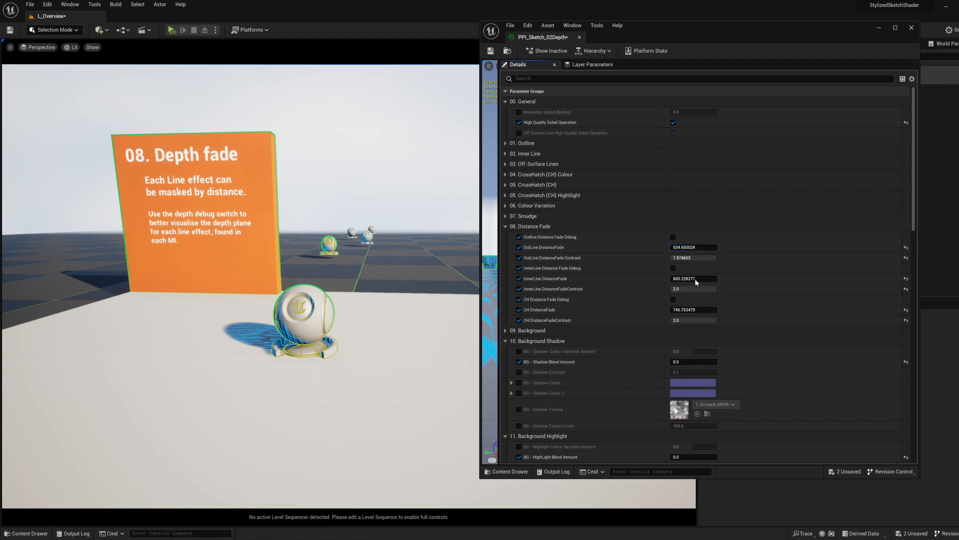
click(673, 237)
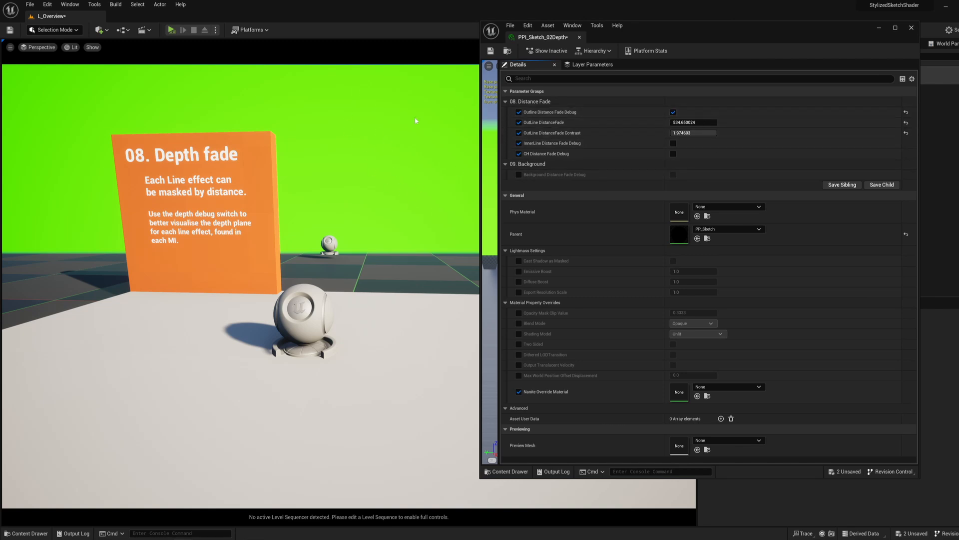
click(674, 113)
Step: Switch CH Distance Fade Debug on, examine the crosshatch depth plane from different distances, and switch it off again
scroll(690, 218, down, 8)
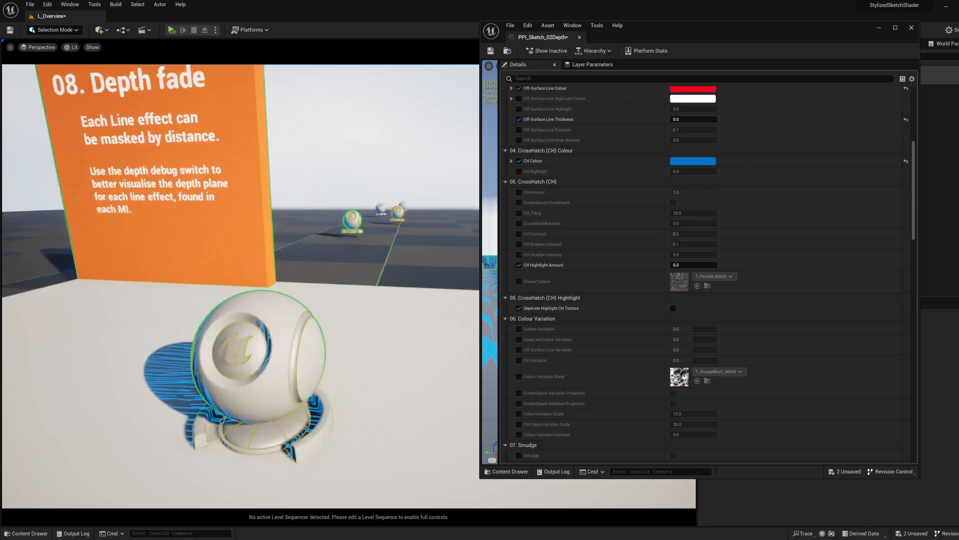
scroll(611, 232, down, 6)
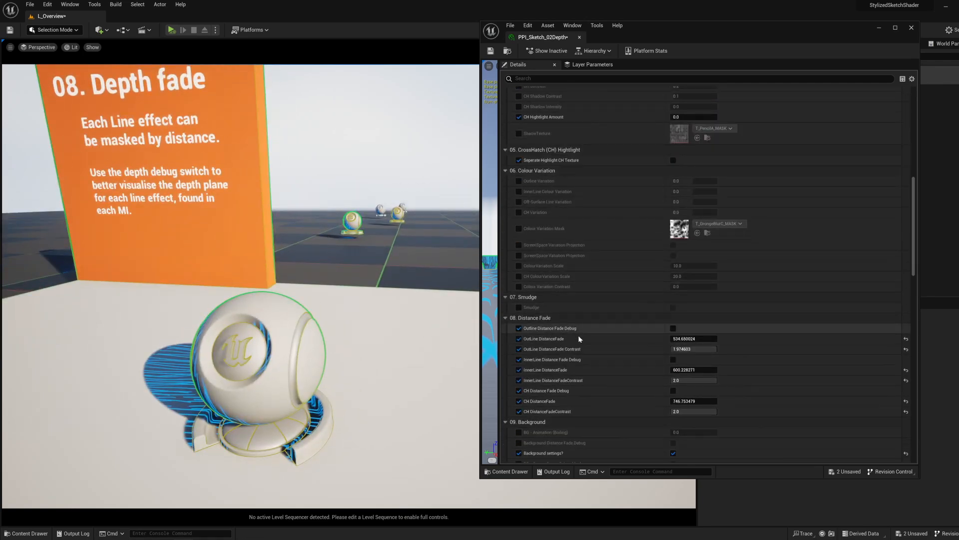
click(673, 329)
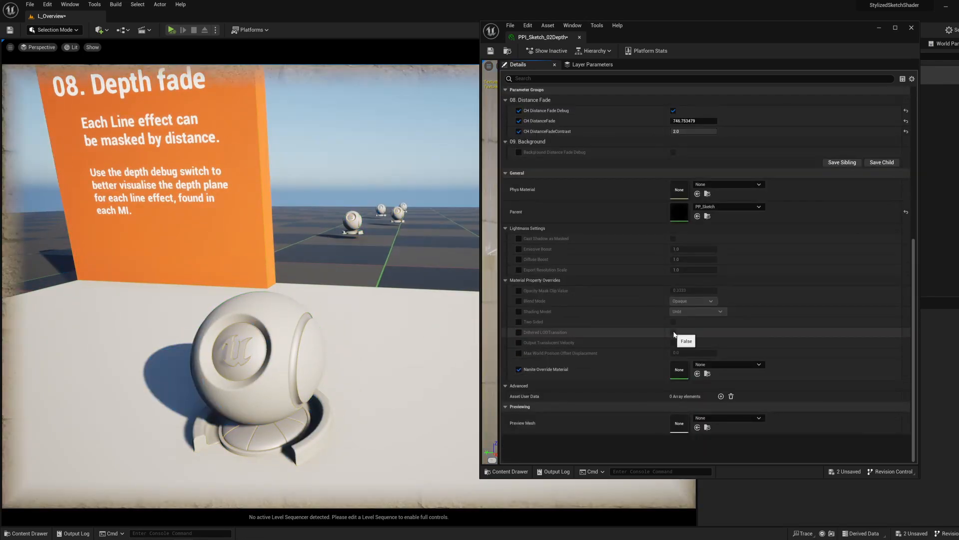
right_drag(450, 265, 493, 207)
key(s)
key(w)
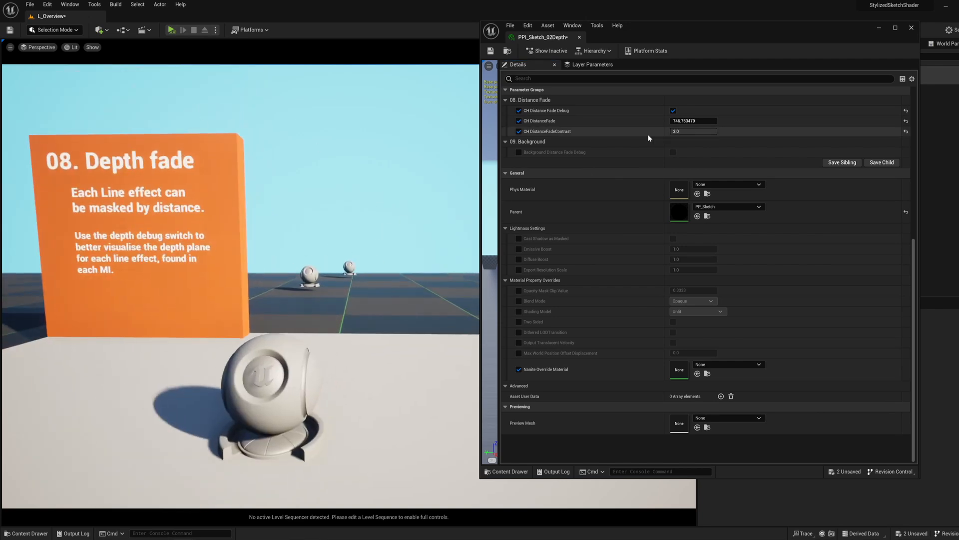
click(673, 112)
mouse_move(449, 265)
right_down()
mouse_move(450, 294)
mouse_move(504, 296)
mouse_move(452, 289)
right_up()
key(s)
key(w)
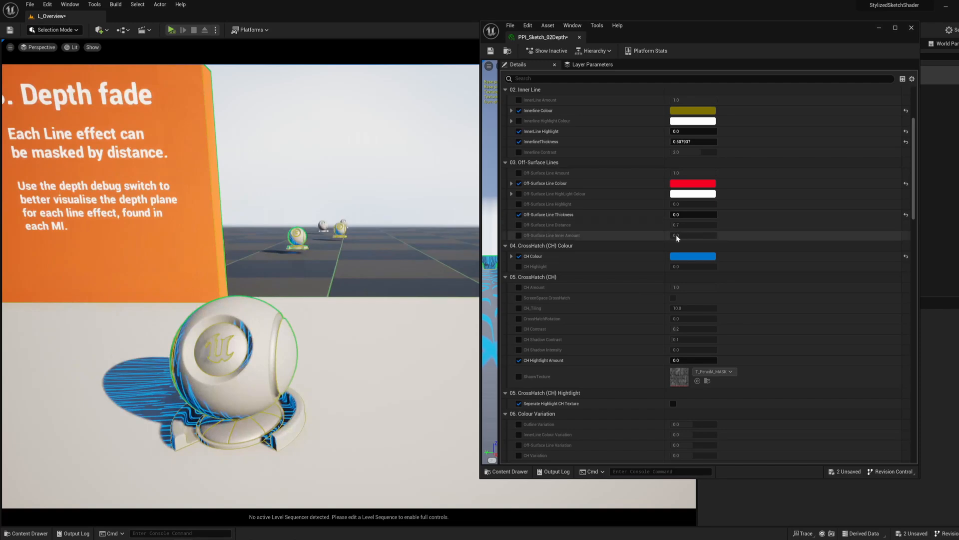
Step: Enable the Background Colour override and try a saturated magenta in the colour picker, discarding the colour change
scroll(638, 374, down, 15)
scroll(642, 358, down, 10)
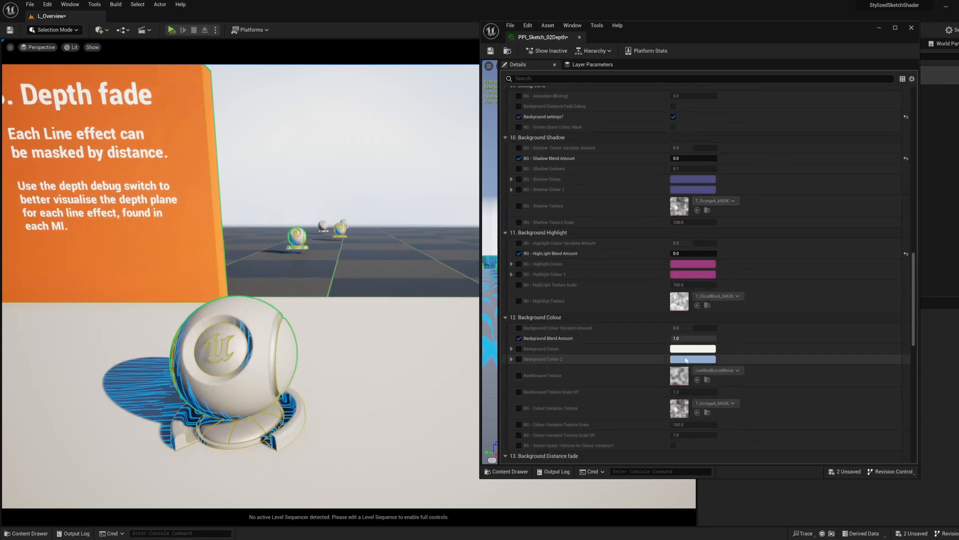
click(519, 348)
click(693, 349)
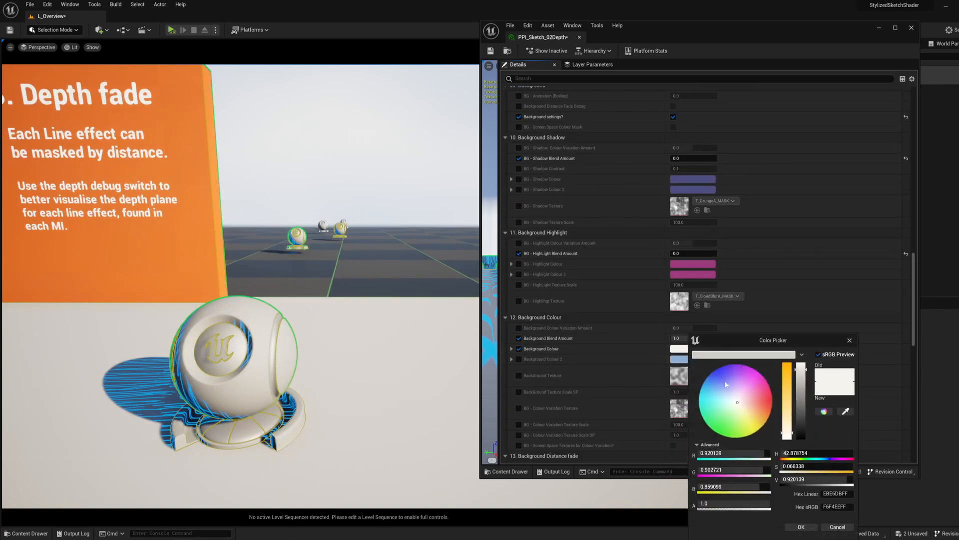
drag(736, 400, 769, 358)
right_drag(420, 296, 397, 274)
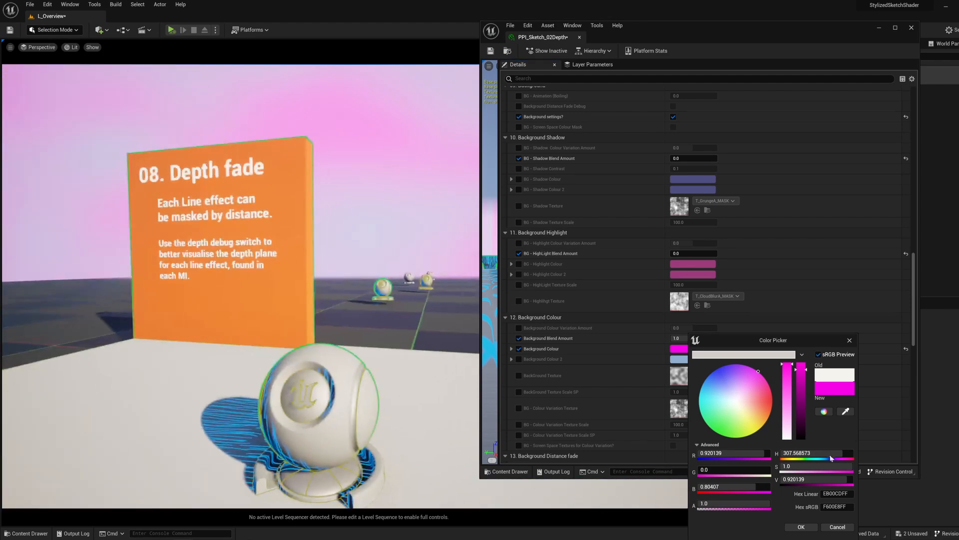
click(837, 526)
Step: Lower Background DistanceFade to about -15.26 and view the fade on the distant shader balls
scroll(579, 385, down, 3)
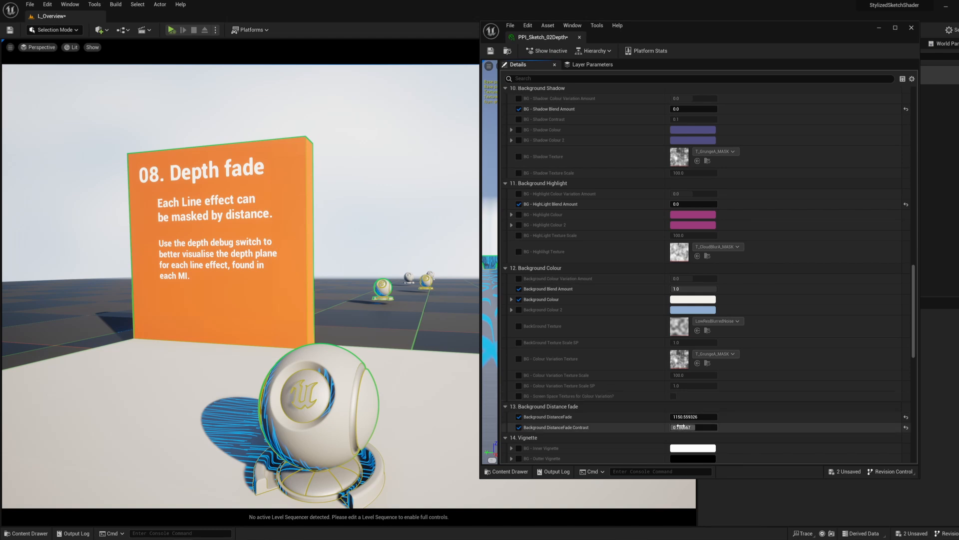
drag(693, 417, 672, 416)
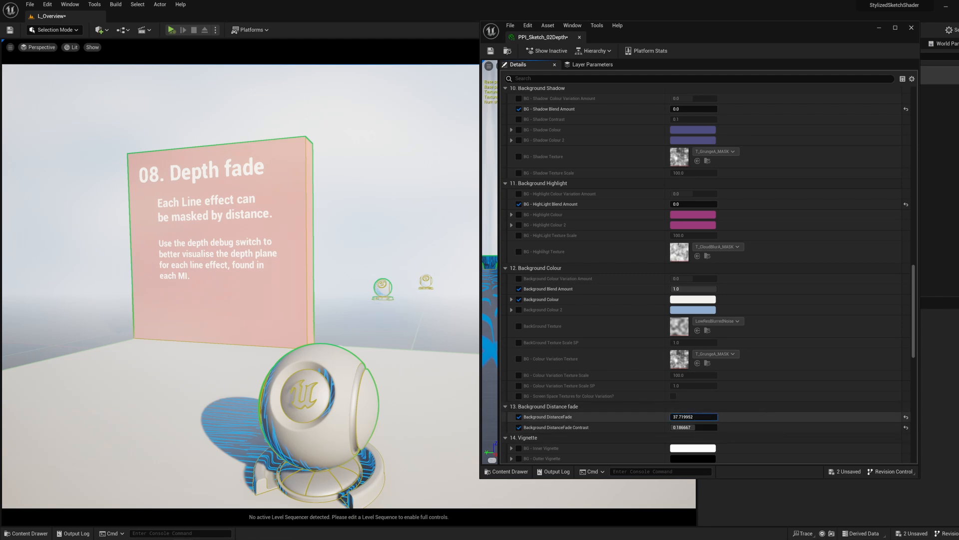
drag(672, 417, 670, 417)
right_drag(425, 325, 500, 316)
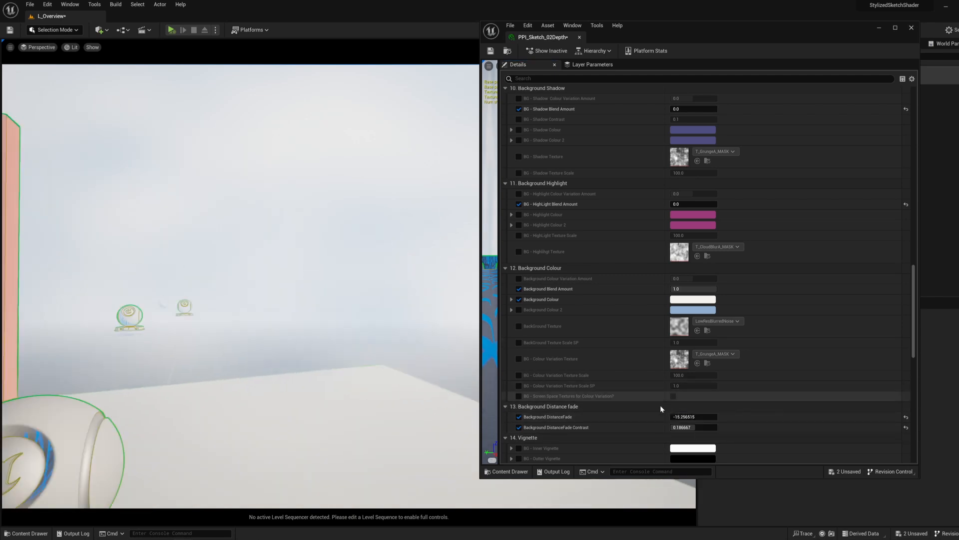
Step: Set Background DistanceFade to 0 and Background DistanceFade Contrast to 2, and view the Depth fade display
click(694, 416)
text(0)
key(Return)
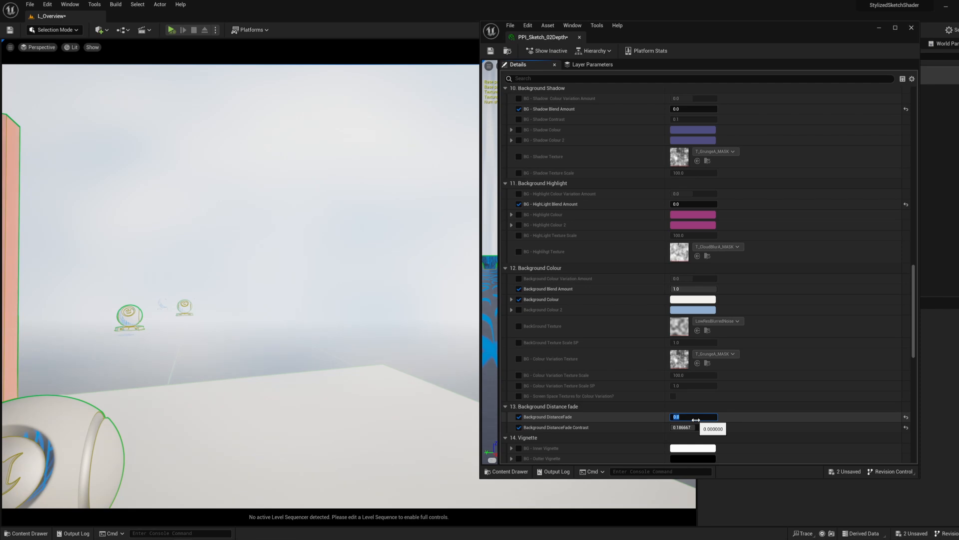
click(683, 427)
text(2)
key(Return)
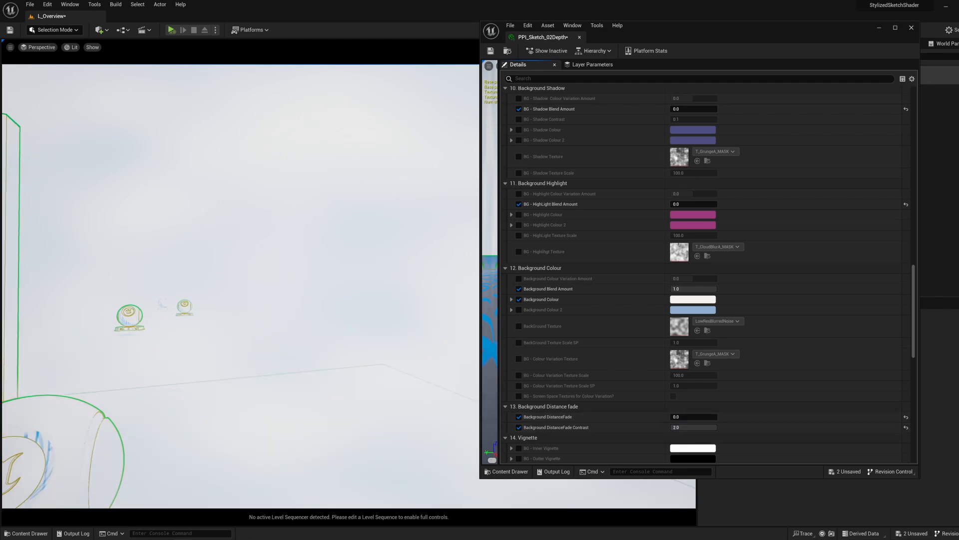
right_drag(349, 300, 314, 300)
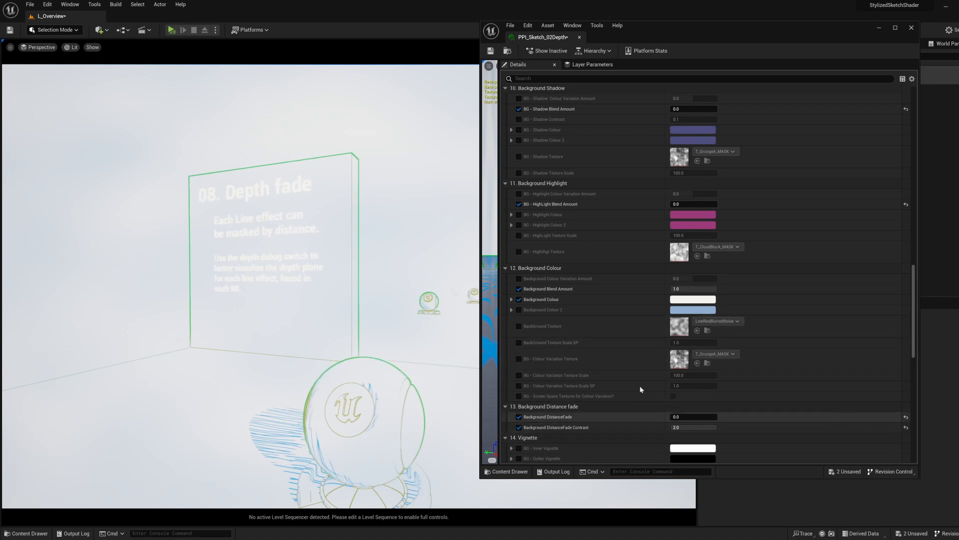
Step: Reset Background DistanceFade to its default, adjust it to about 1069.05 and lower Background DistanceFade Contrast to about 0.293
click(906, 417)
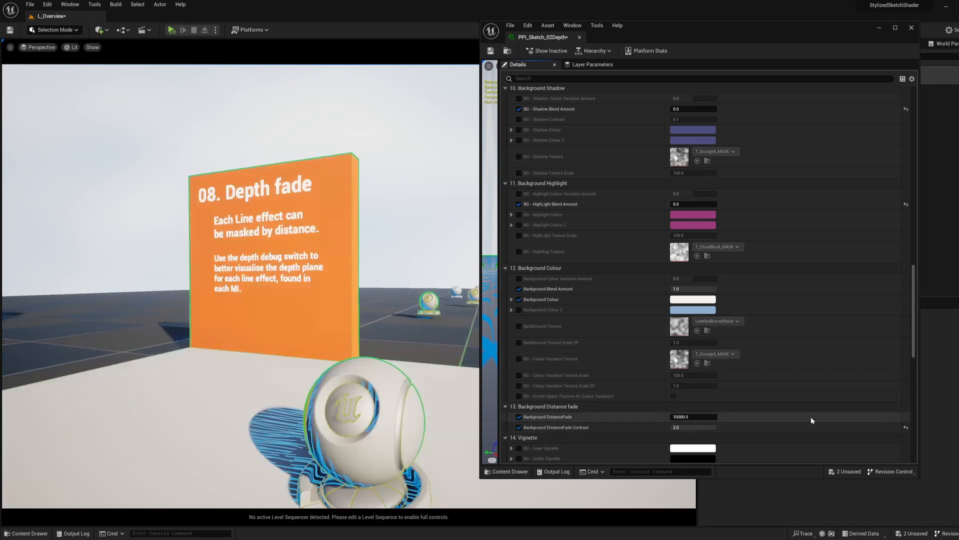
right_drag(417, 287, 465, 293)
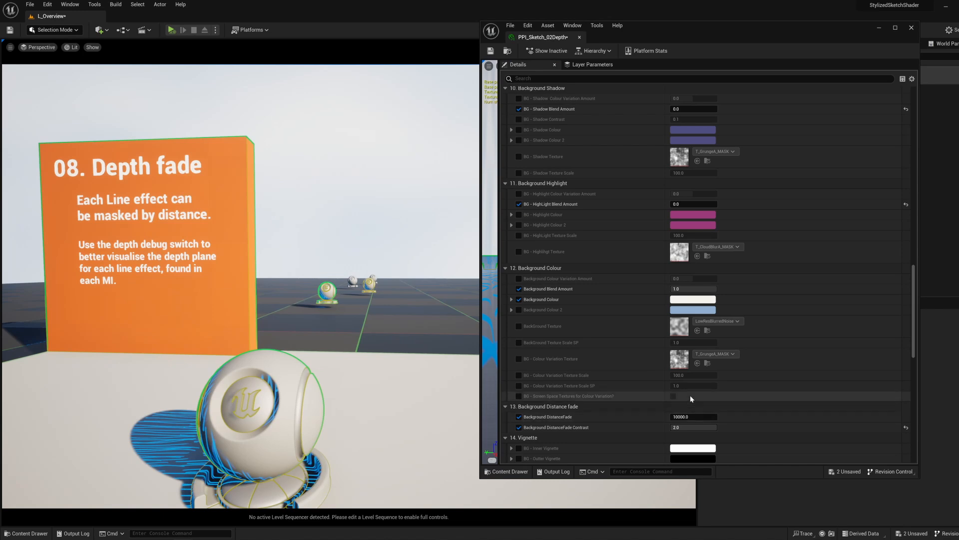
mouse_move(689, 417)
mouse_down()
mouse_move(665, 416)
mouse_move(690, 417)
mouse_move(690, 426)
mouse_move(669, 427)
mouse_move(697, 427)
mouse_up()
mouse_move(693, 427)
mouse_down()
mouse_move(680, 416)
mouse_move(704, 427)
mouse_move(696, 427)
mouse_up()
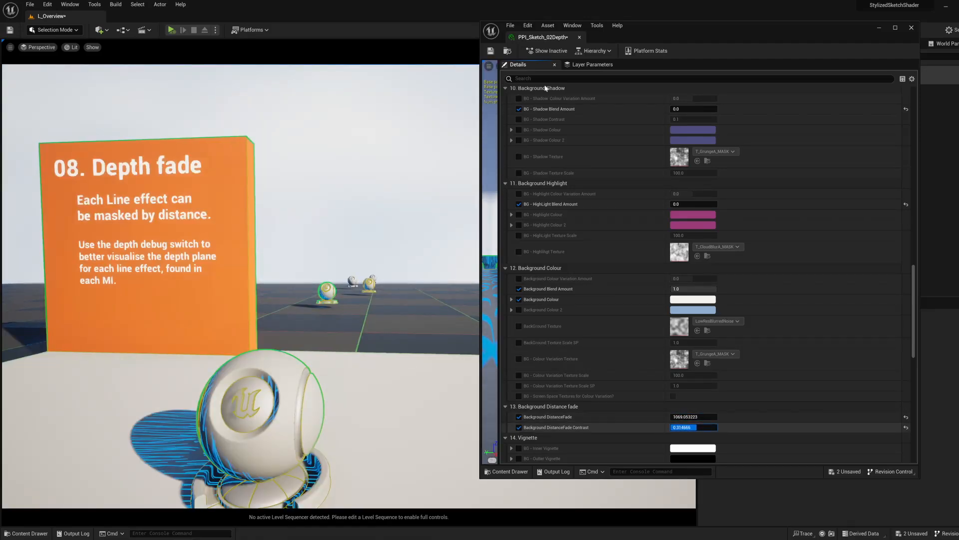
Step: Close the depth material instance and select the outermost shader ball under PP boiling + Object Material Boiling
click(912, 28)
key(s)
right_drag(555, 230, 634, 290)
key(w)
key(d)
scroll(635, 290, down, 2)
click(465, 273)
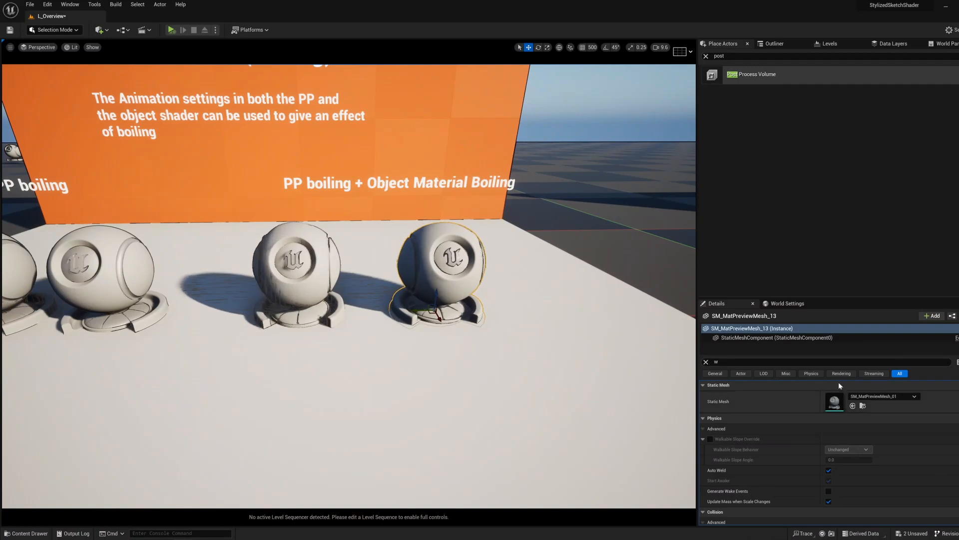
Step: Examine the boiling lines on the Animation (Boiling) shader balls up close and from several angles
scroll(383, 207, down, 2)
right_drag(381, 206, 319, 200)
key(a)
key(w)
key(a)
right_drag(326, 290, 431, 281)
key(w)
key(a)
key(w)
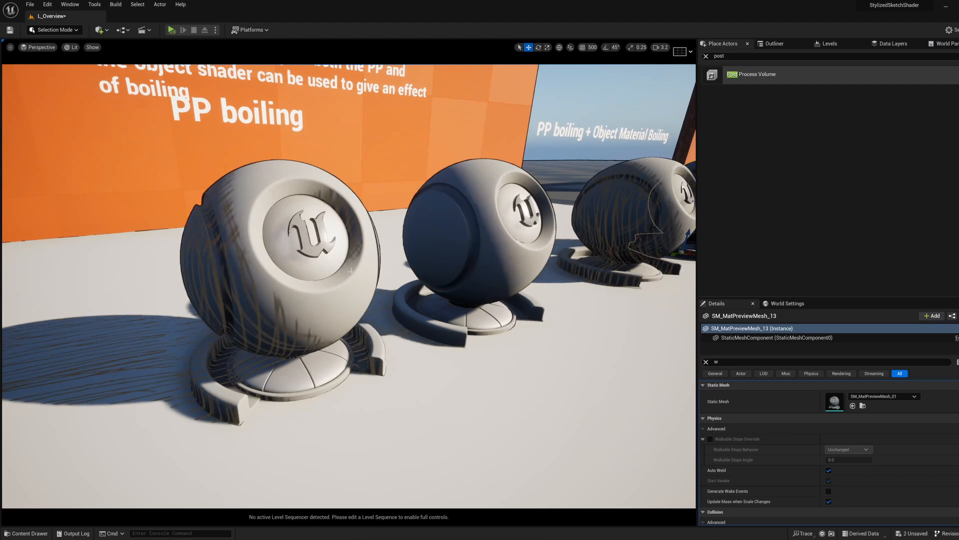
key(s)
right_drag(347, 266, 327, 201)
key(d)
key(d)
key(s)
key(f)
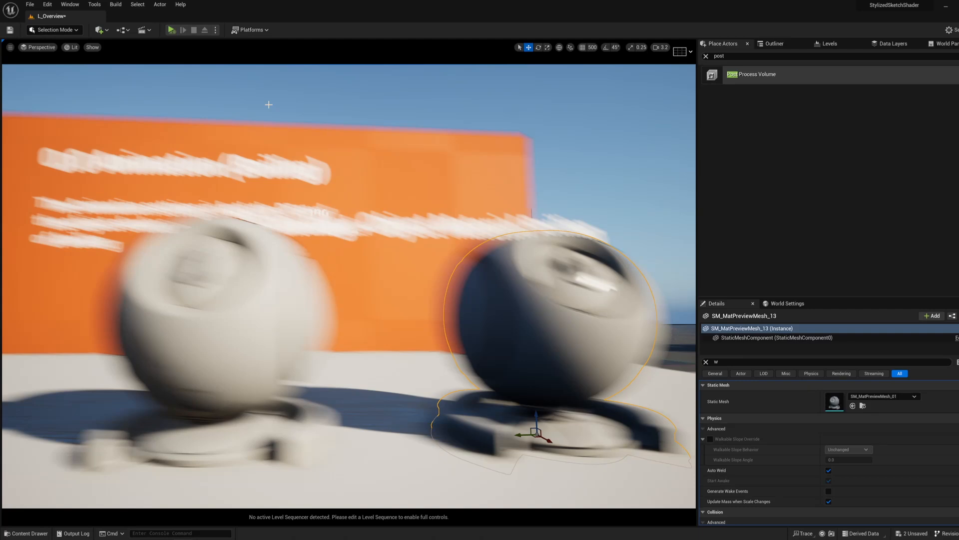
Step: Back away from the Animation (Boiling) display, show the editor icons and select the 03.PostProcessVolume_Animation volume
key(s)
right_drag(370, 240, 357, 212)
scroll(357, 212, up, 3)
key(g)
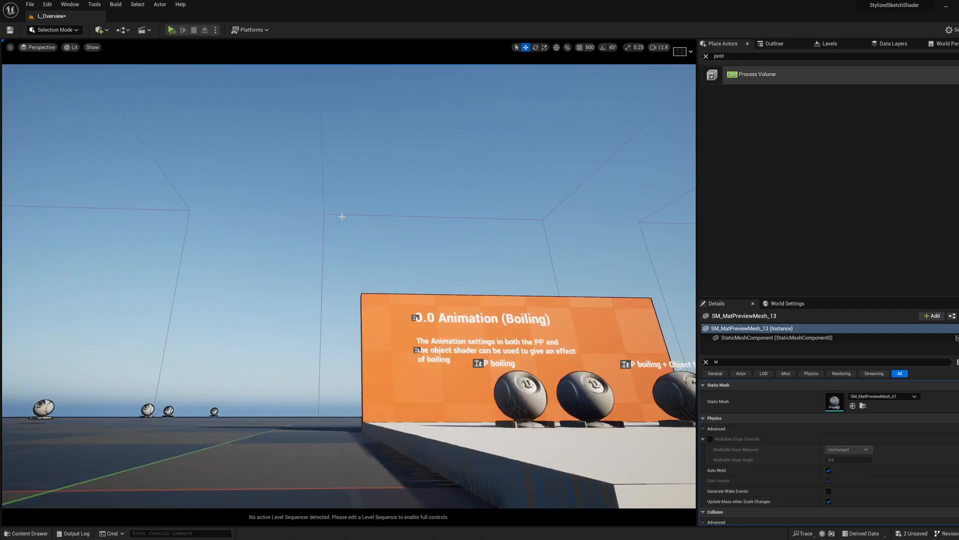
click(341, 215)
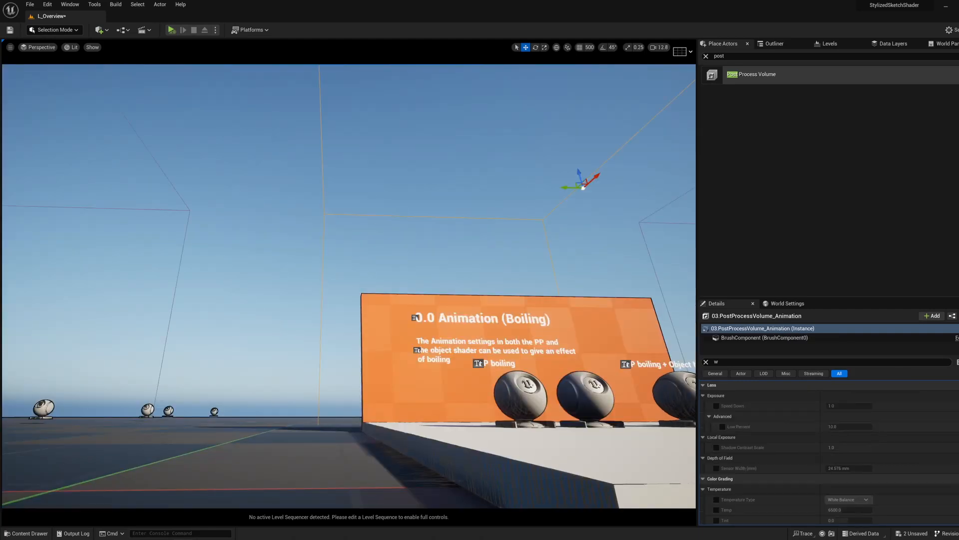
Step: Filter the volume's properties for "materia" and expand the Post Process Materials array
key(w)
right_drag(342, 215, 350, 259)
key(w)
click(706, 361)
scroll(773, 399, down, 5)
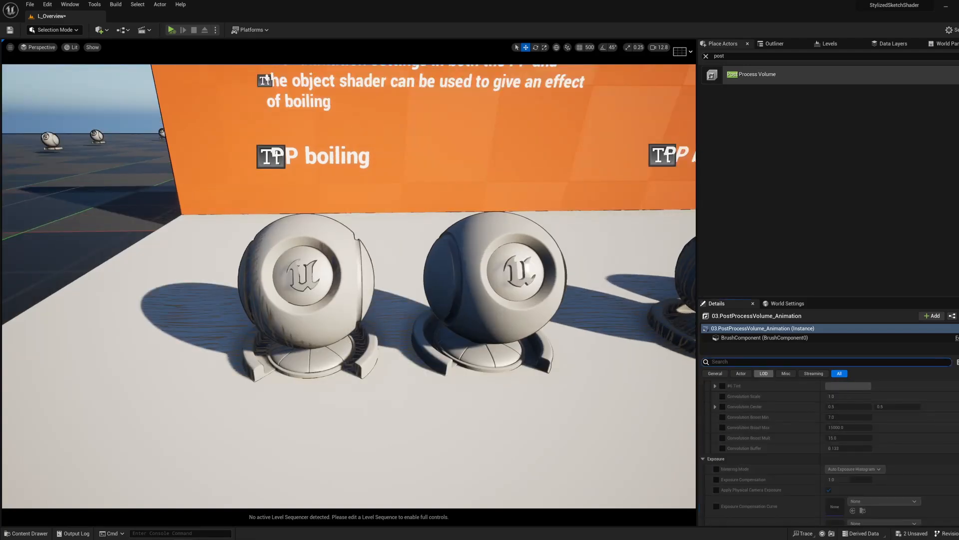
text(mate)
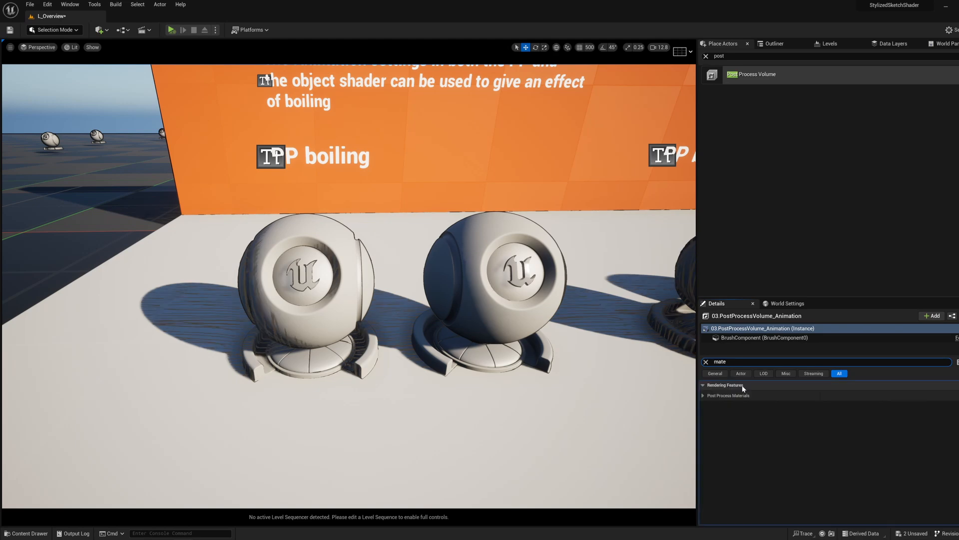
text(r)
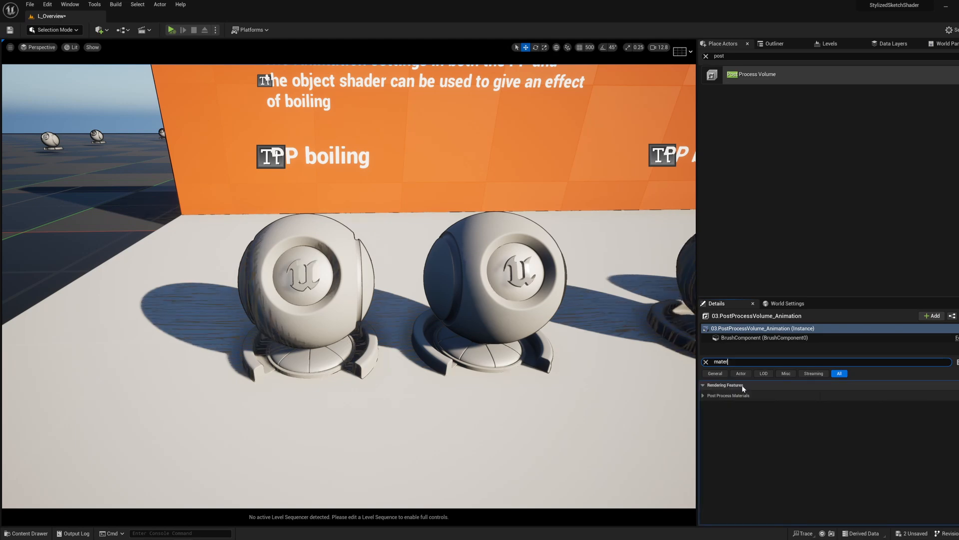
text(ia)
click(704, 395)
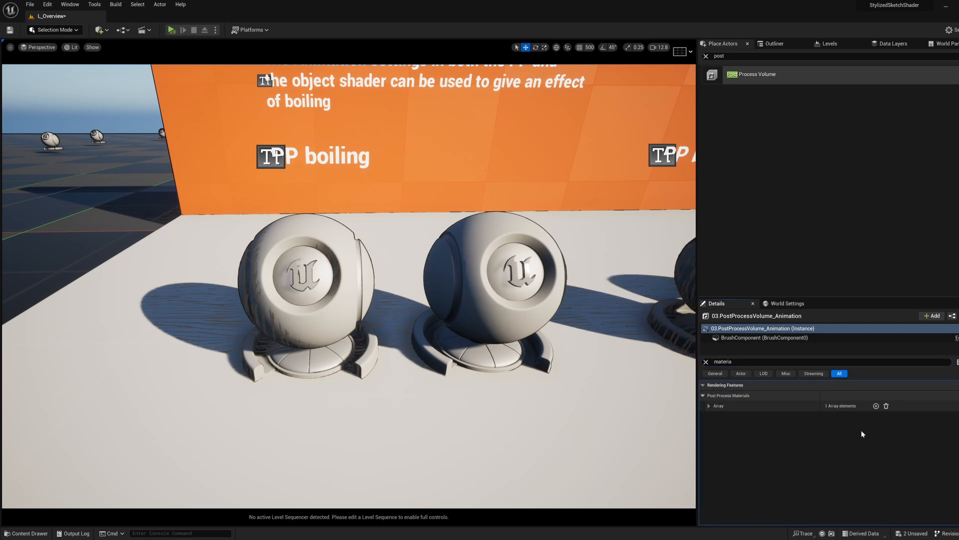
click(709, 406)
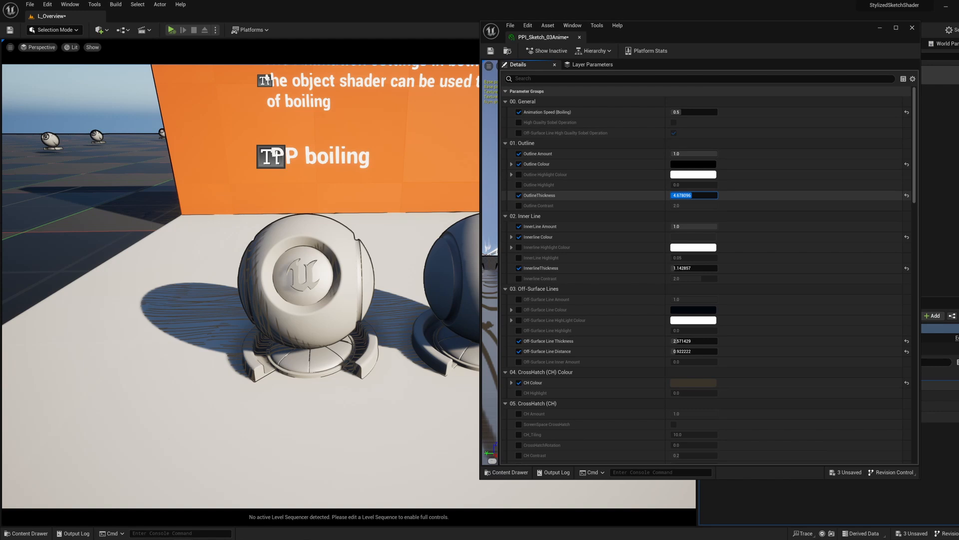
Step: Raise InnerlineThickness to about 2.10 and OutlineThickness to about 6.38 in PPI_Sketch_03Anime
click(686, 268)
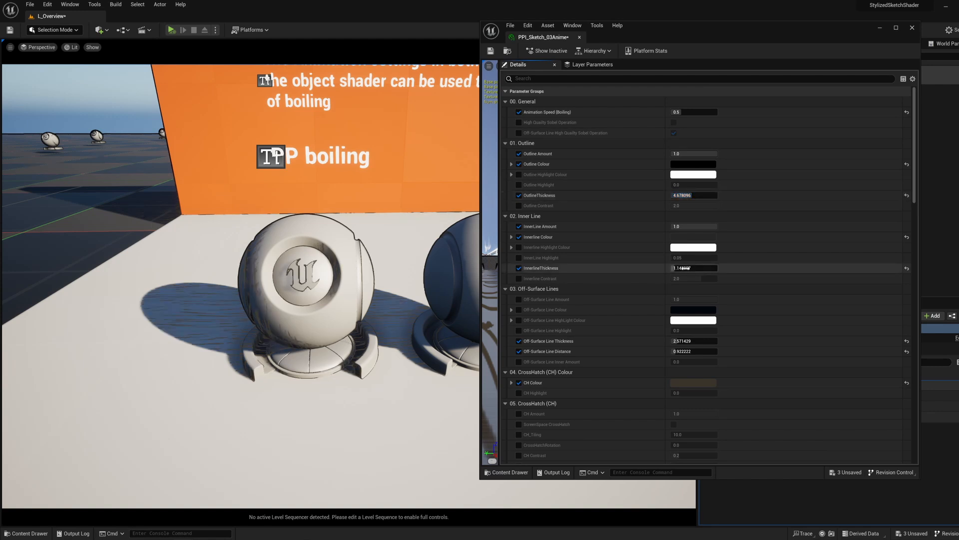
drag(685, 268, 699, 268)
drag(680, 195, 688, 213)
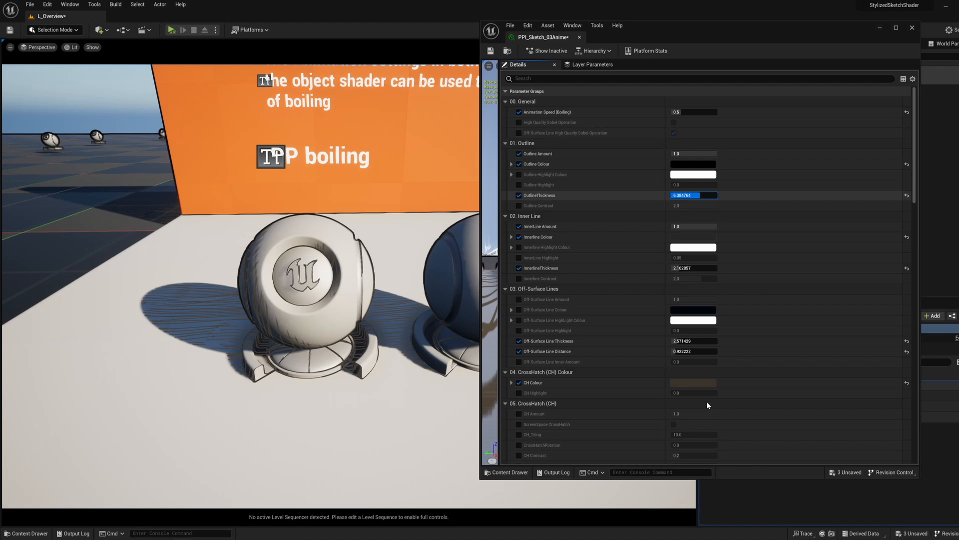
Step: In the Distortion group, set Off-Surface Line Distortion Intensity to about 16.76 and Distortion Intensity to about 7.00
scroll(881, 225, down, 10)
drag(913, 215, 914, 336)
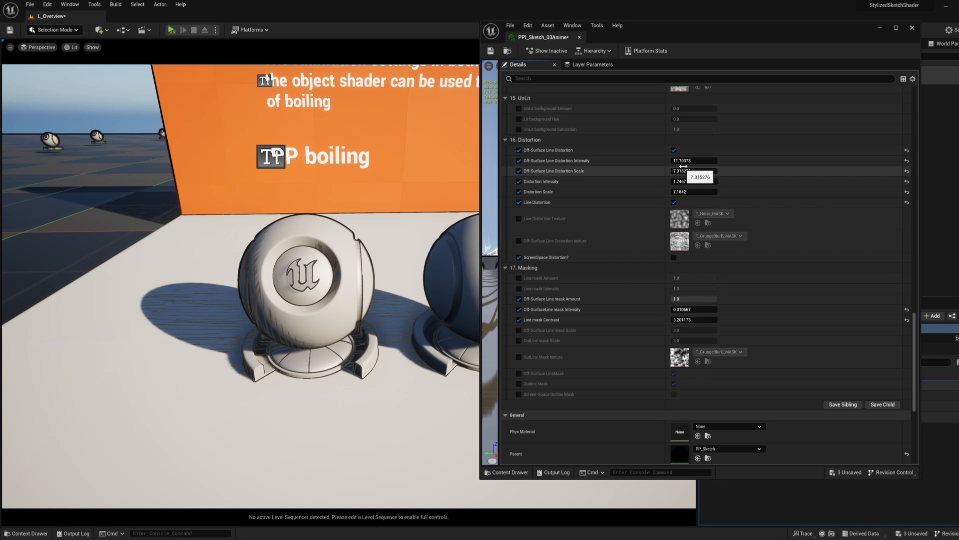
mouse_move(683, 161)
mouse_down()
mouse_move(704, 161)
mouse_move(692, 161)
mouse_up()
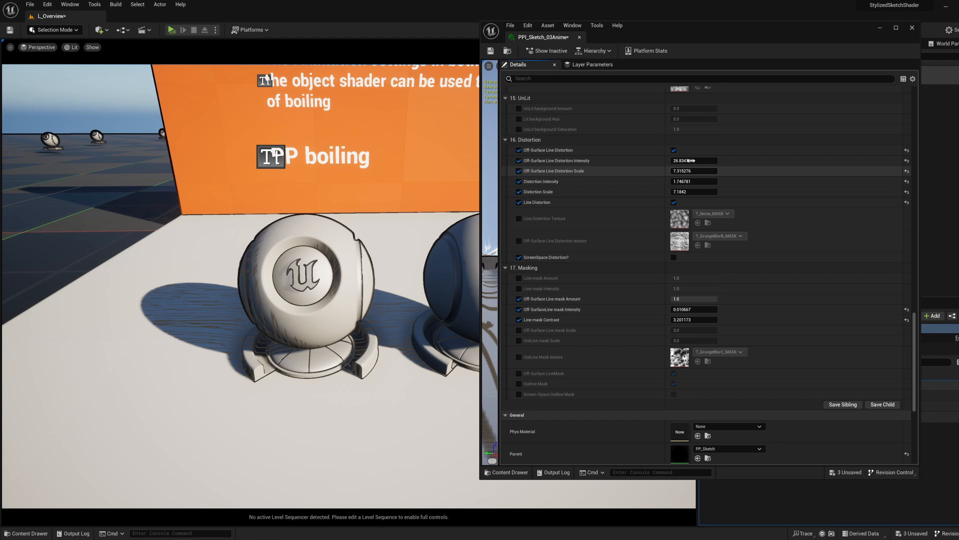
drag(692, 181, 720, 181)
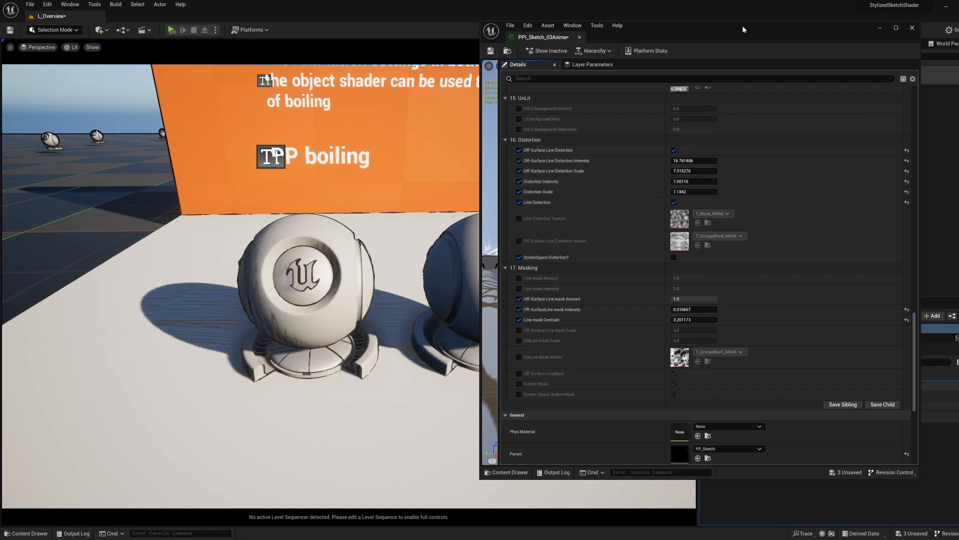
Step: Move the material instance window aside to reveal the boiling shader balls and lower Distortion Intensity to about 4.40
drag(742, 25, 877, 40)
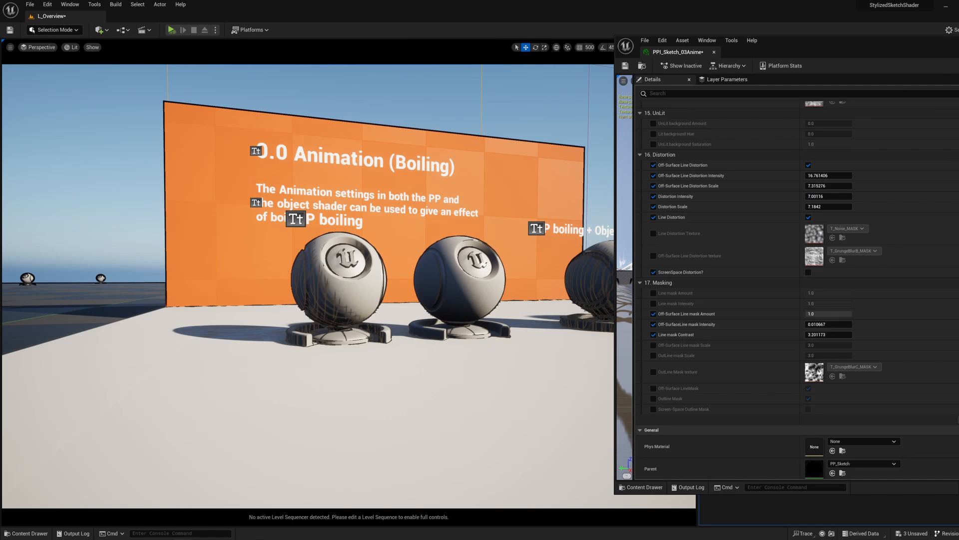
key(w)
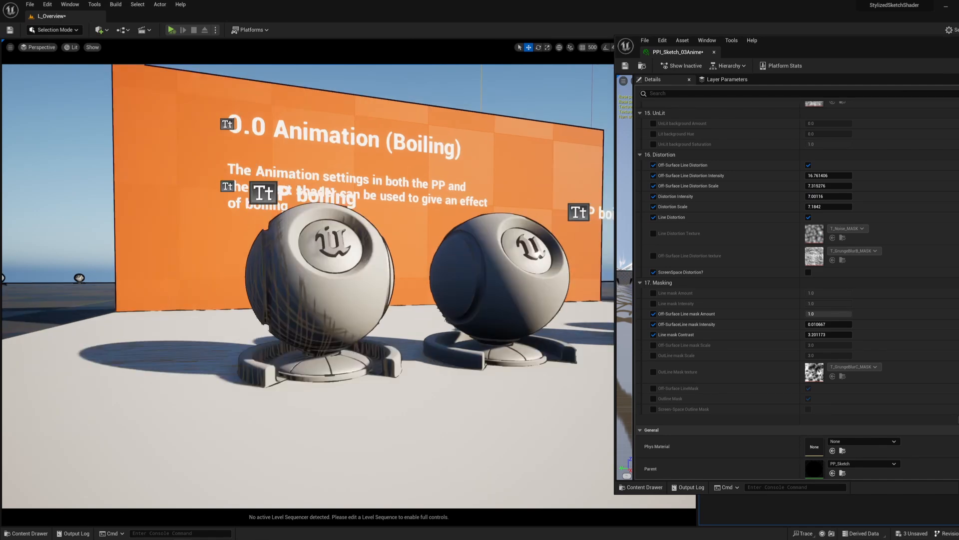
key(w)
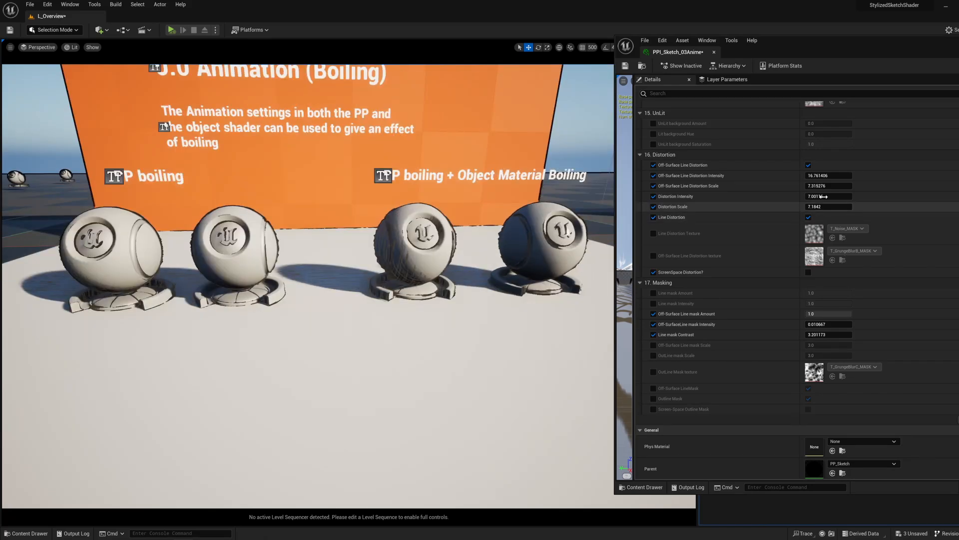
drag(823, 196, 799, 197)
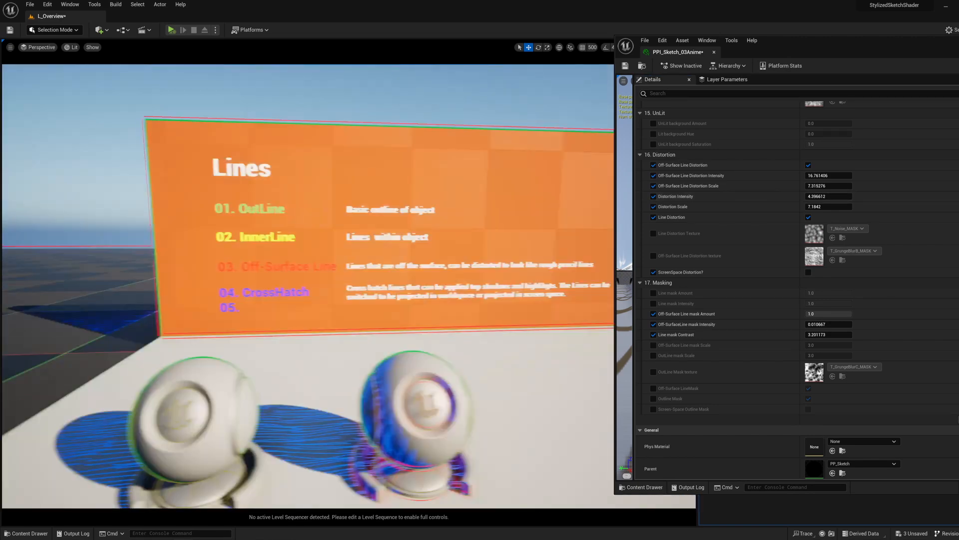
Step: Examine the shader balls at the Lines display and review the line and crosshatch parameter groups of PPI_Sketch_03Anime
key(a)
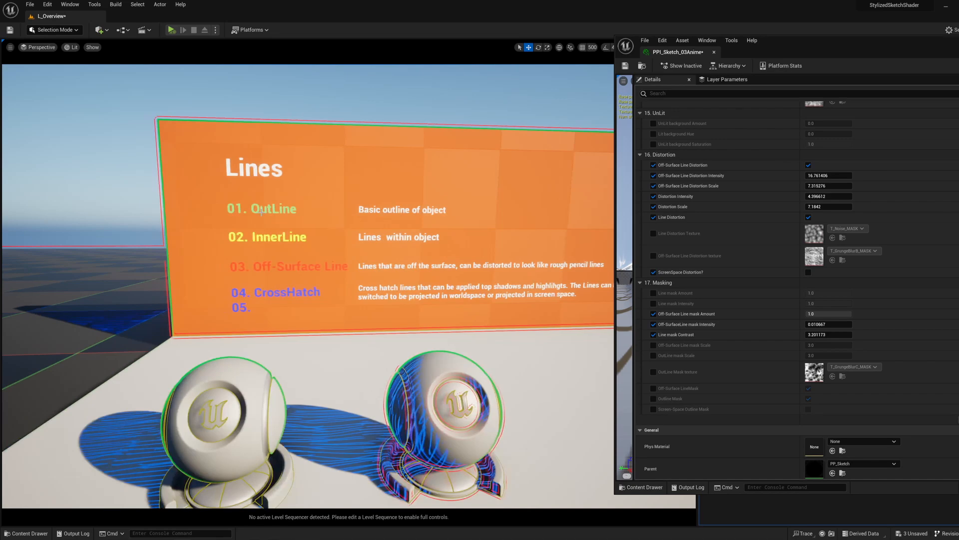
right_drag(261, 212, 269, 245)
key(a)
key(d)
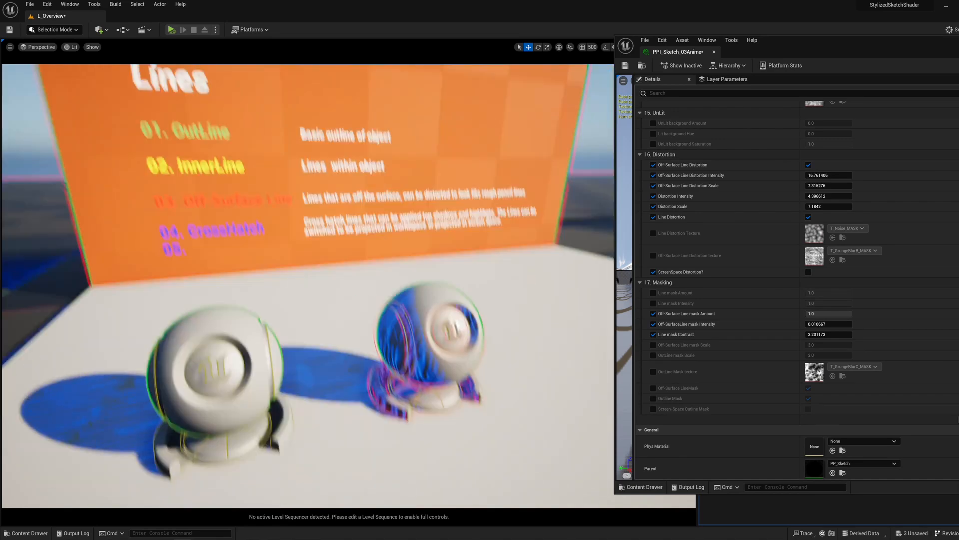
mouse_move(322, 336)
right_down()
mouse_move(304, 312)
mouse_move(347, 352)
mouse_move(320, 327)
mouse_move(270, 319)
mouse_move(320, 320)
right_up()
scroll(703, 289, up, 5)
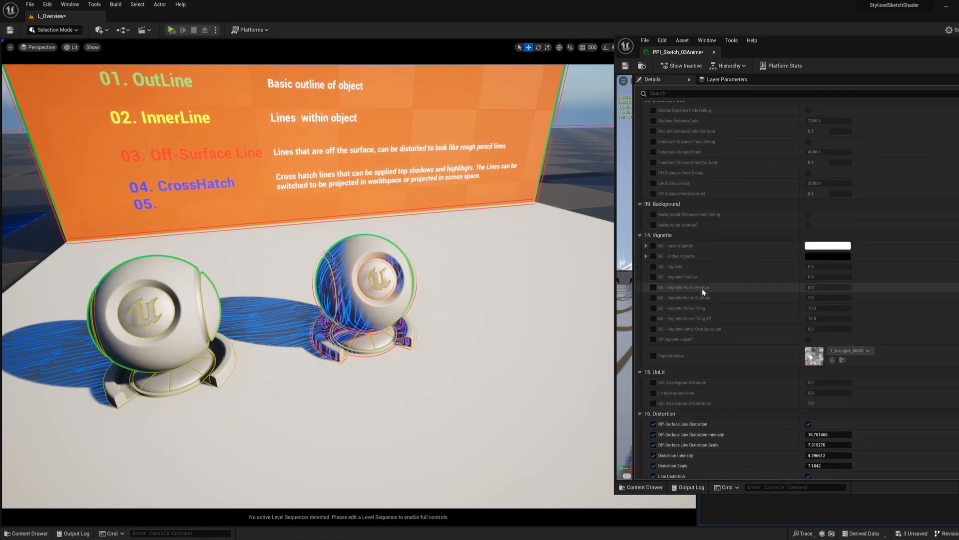
scroll(700, 289, up, 10)
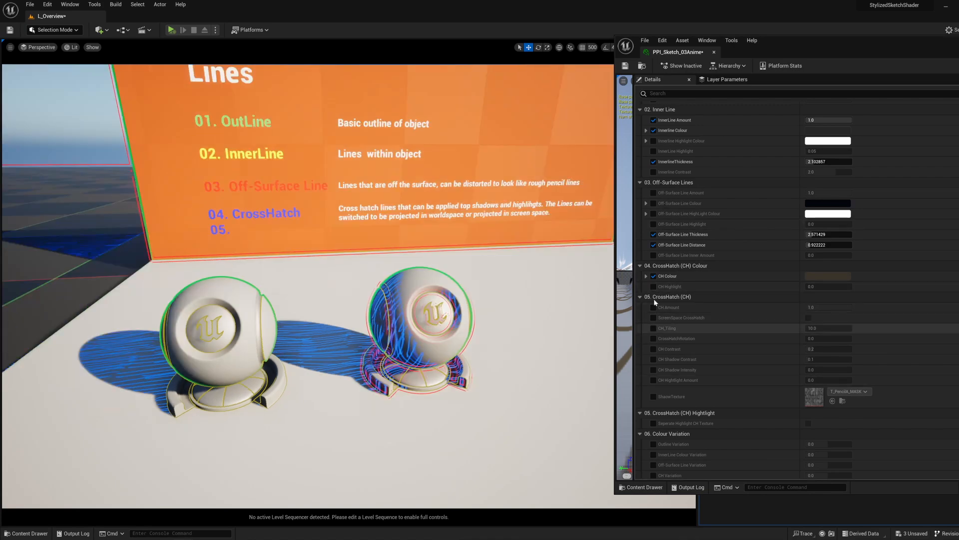
Step: Close the PPI_Sketch_03Anime material instance and open PPI_Sketch_04Lines at its crosshatch parameter groups
scroll(730, 398, down, 1)
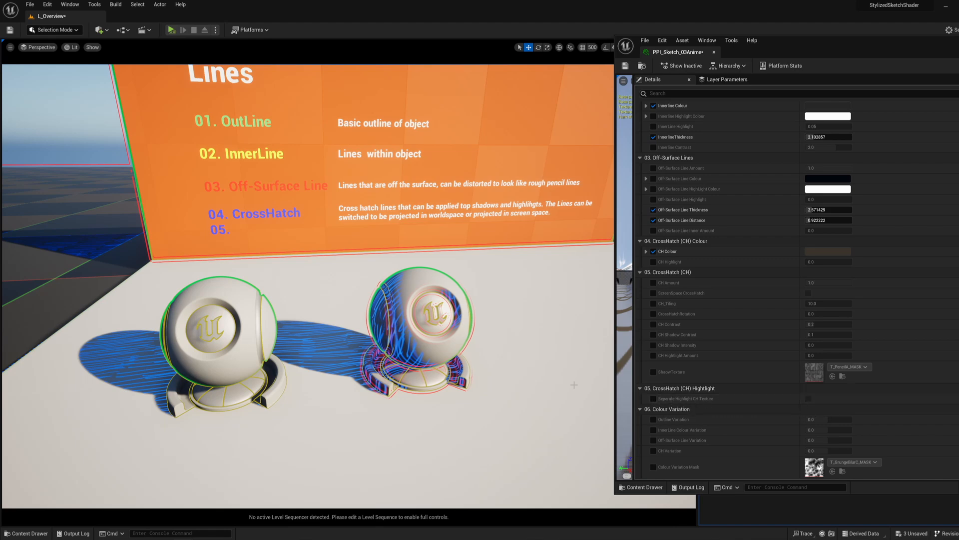
right_drag(500, 340, 503, 340)
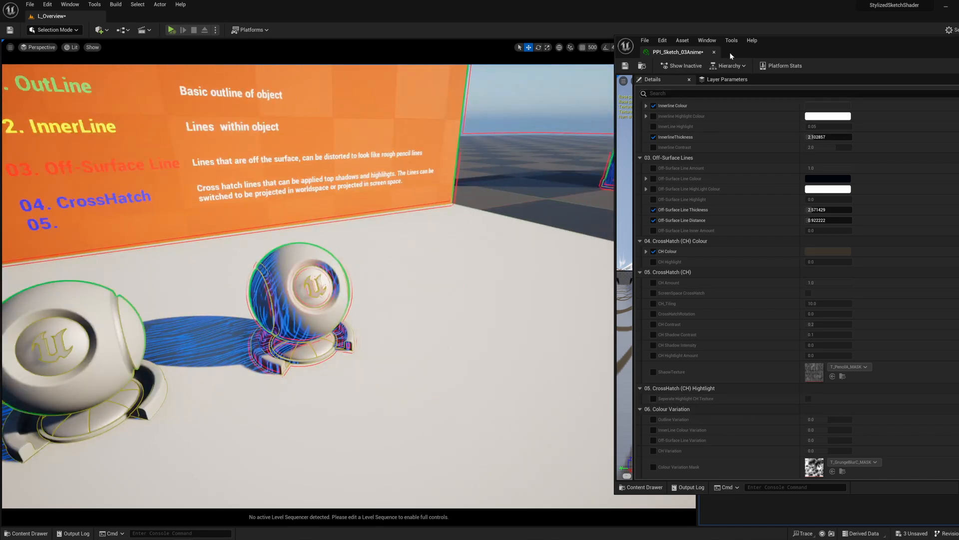
click(714, 52)
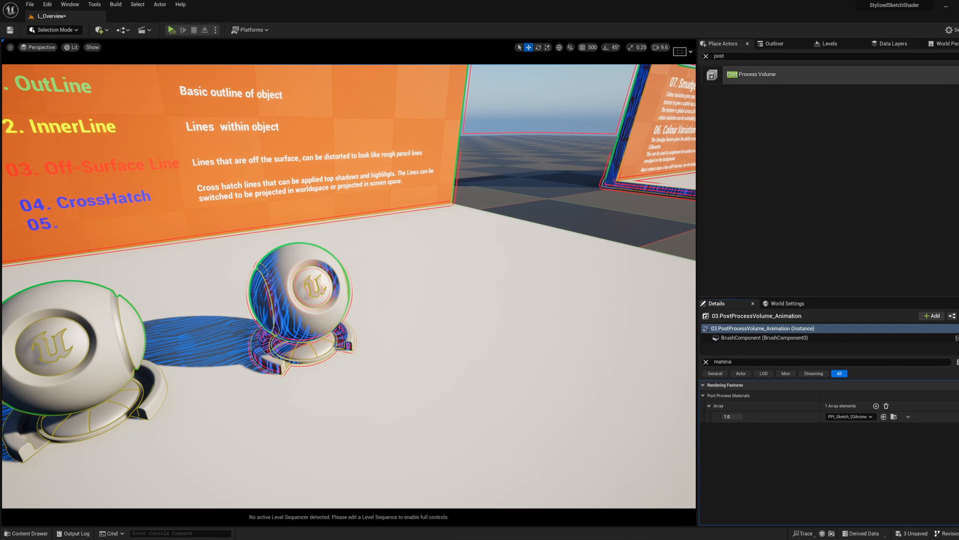
scroll(832, 339, down, 12)
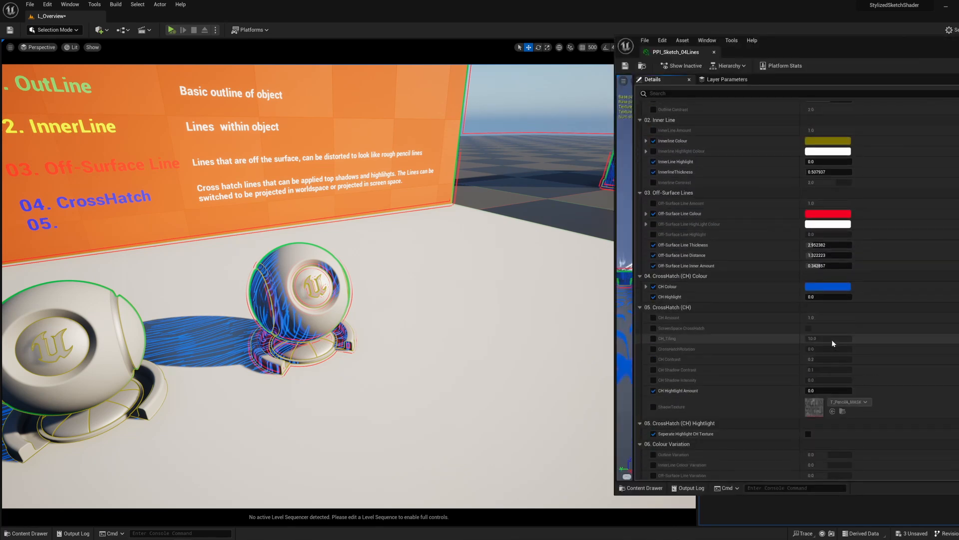
Step: Turn on Seperate Highlight CH Texture and assign T_GrungeBlurC_MASK as the overridden HighlightTexture
click(809, 248)
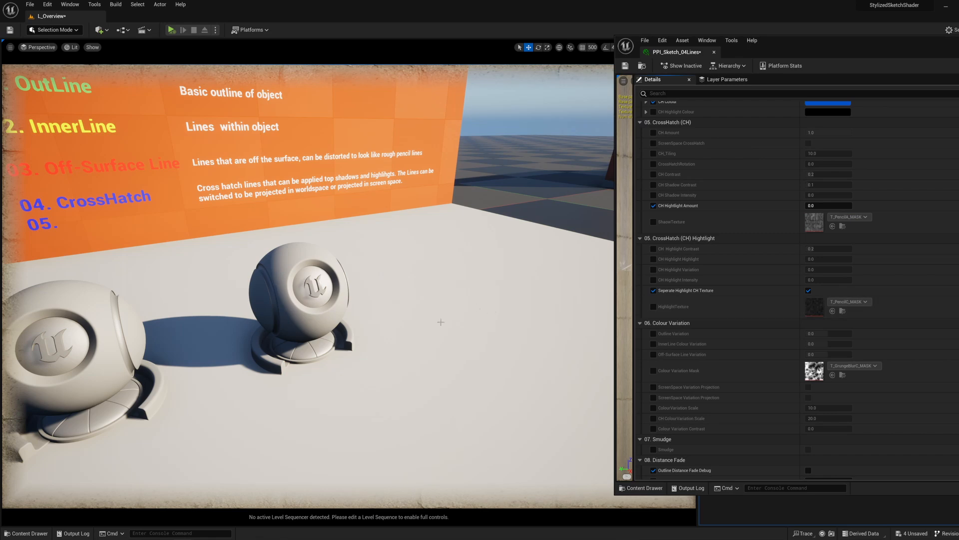
right_drag(440, 339, 487, 377)
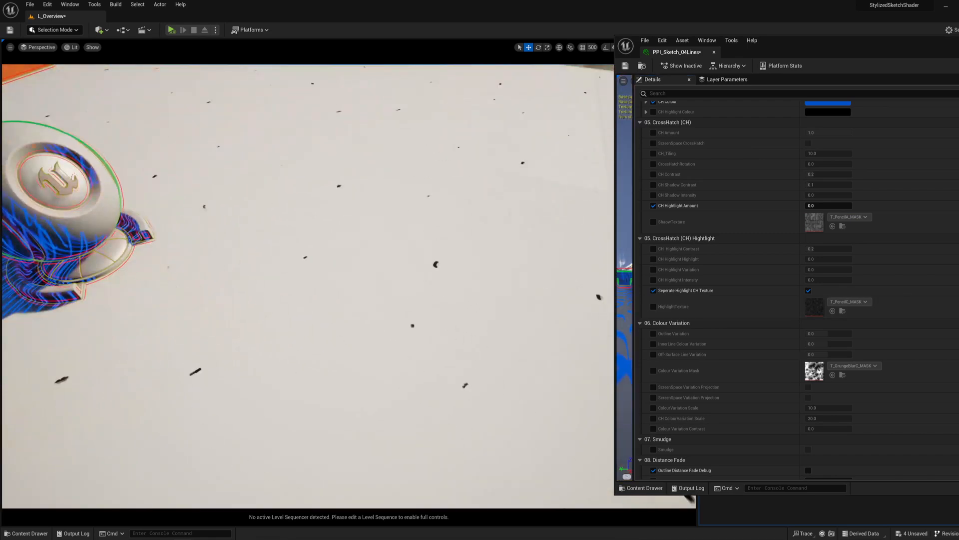
right_drag(440, 339, 352, 320)
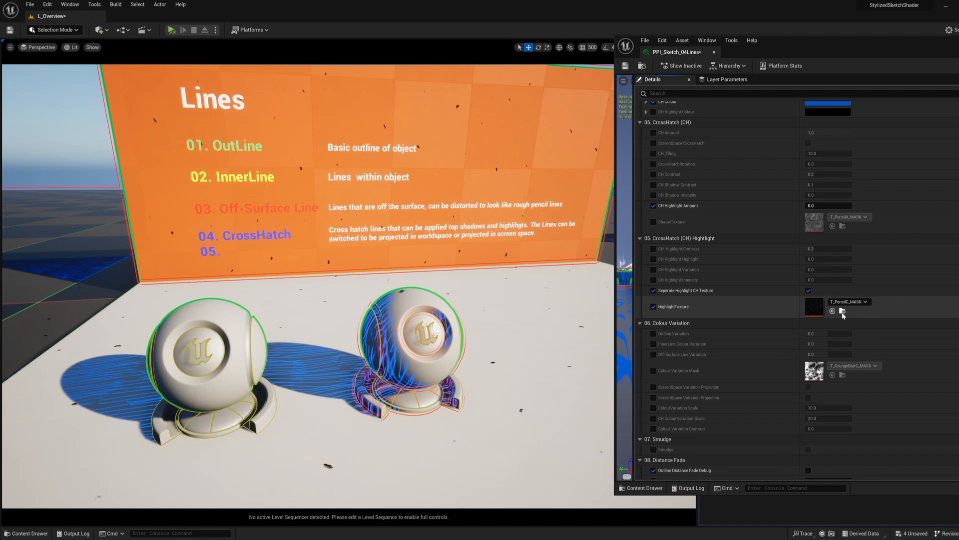
click(653, 306)
drag(814, 370, 814, 306)
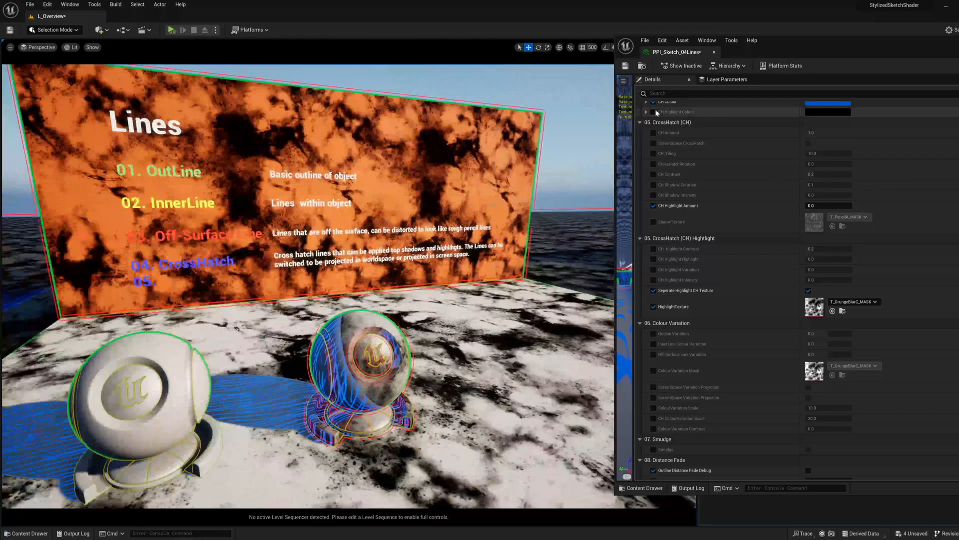
Step: Override CH Highlight Colour in PPI_Sketch_04Lines with a cyan tone, hex sRGB 22A1B1FF
click(653, 112)
click(828, 112)
drag(686, 178, 684, 176)
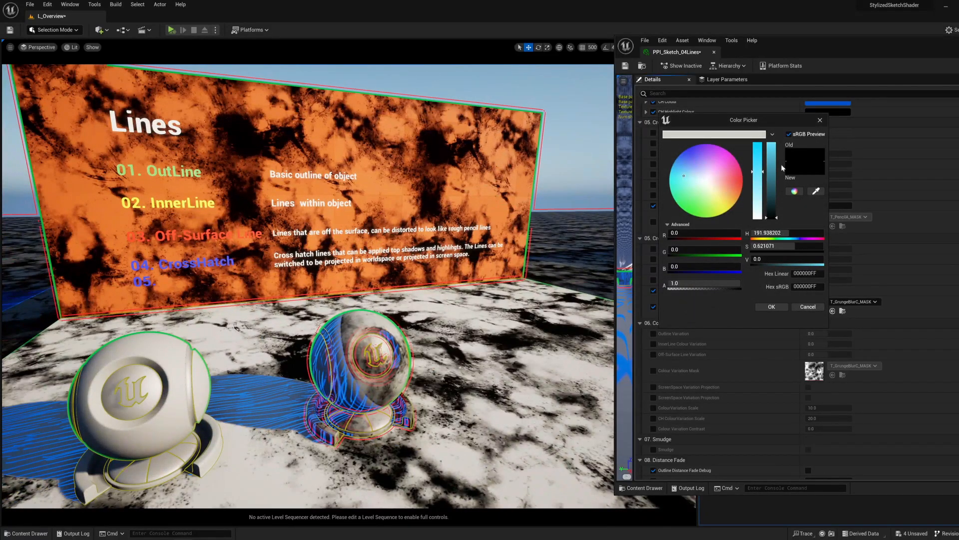
drag(772, 162, 758, 145)
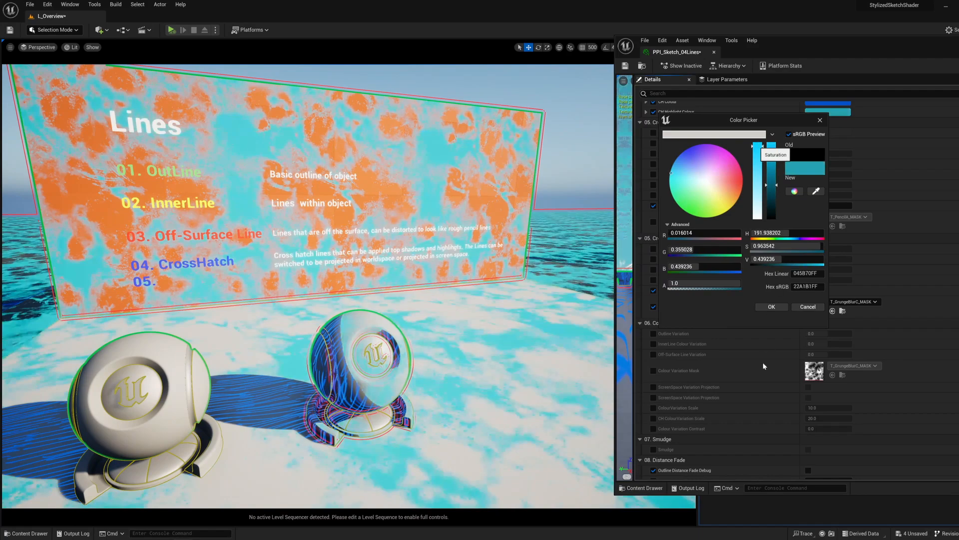
click(780, 306)
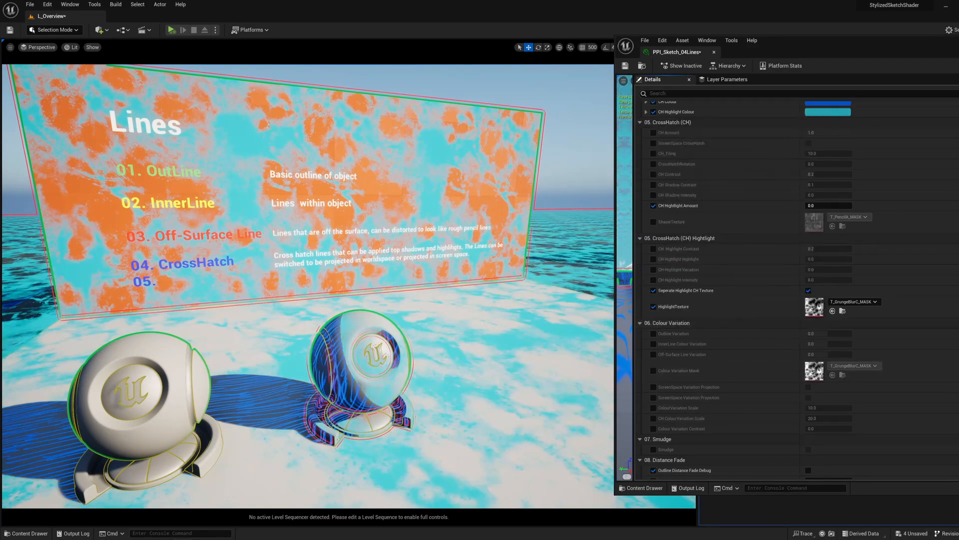
Step: Replace the HighlightTexture with T_PencilD_MASK to draw the highlights as pencil strokes
drag(957, 400, 814, 307)
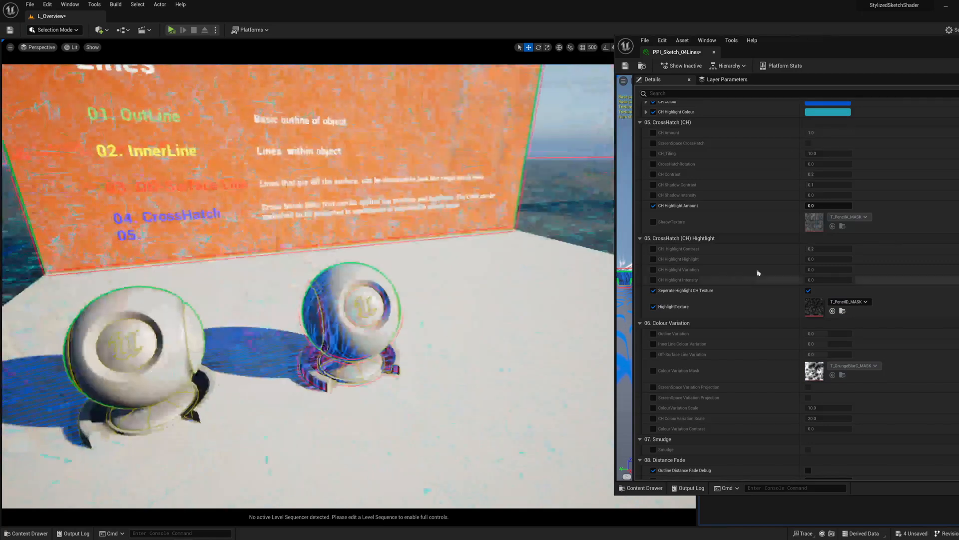
scroll(799, 190, up, 3)
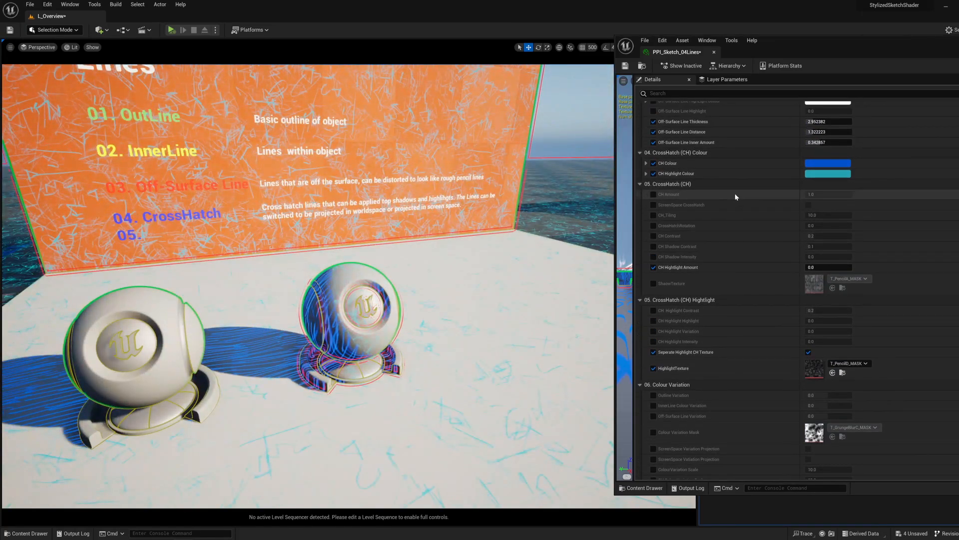
scroll(719, 269, down, 1)
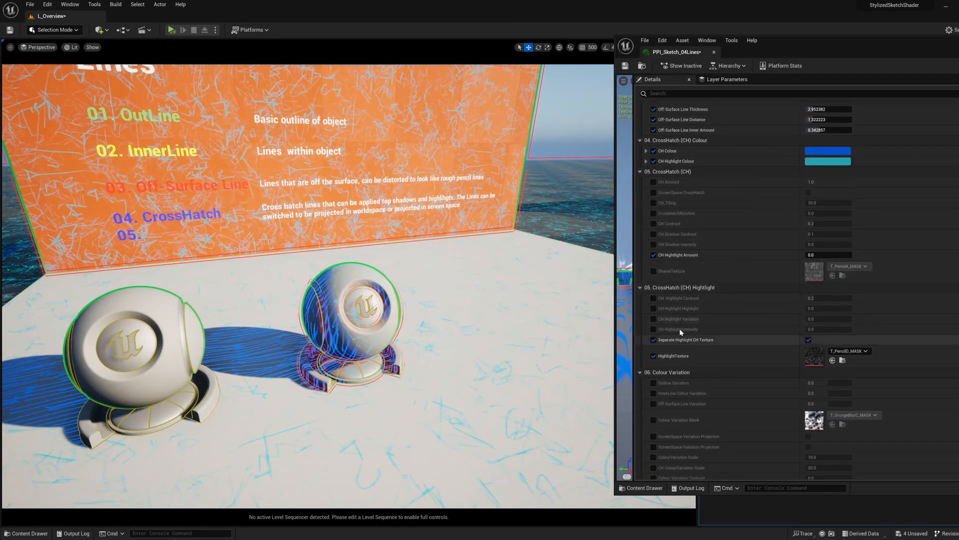
Step: Override CH Amount at 1.0 and turn off Seperate Highlight CH Texture
click(653, 329)
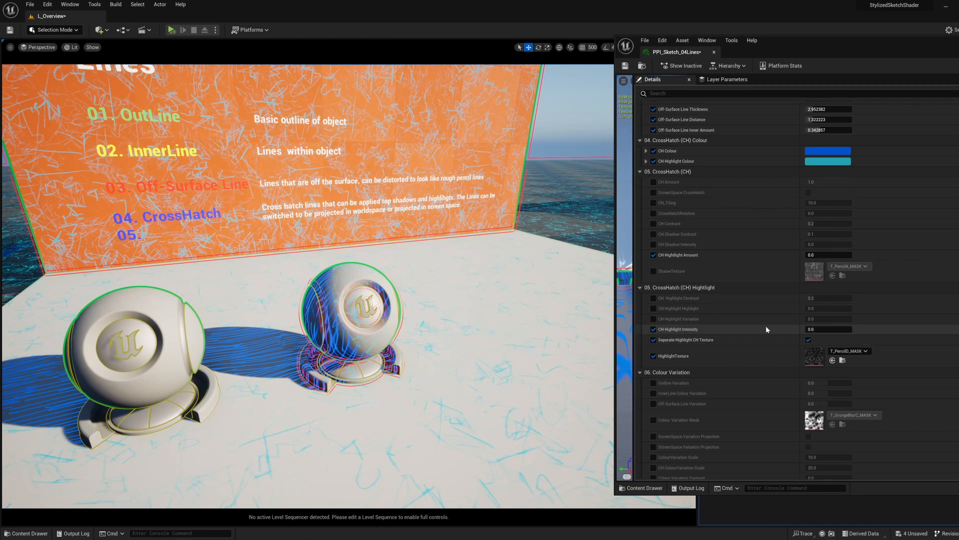
click(653, 329)
click(654, 182)
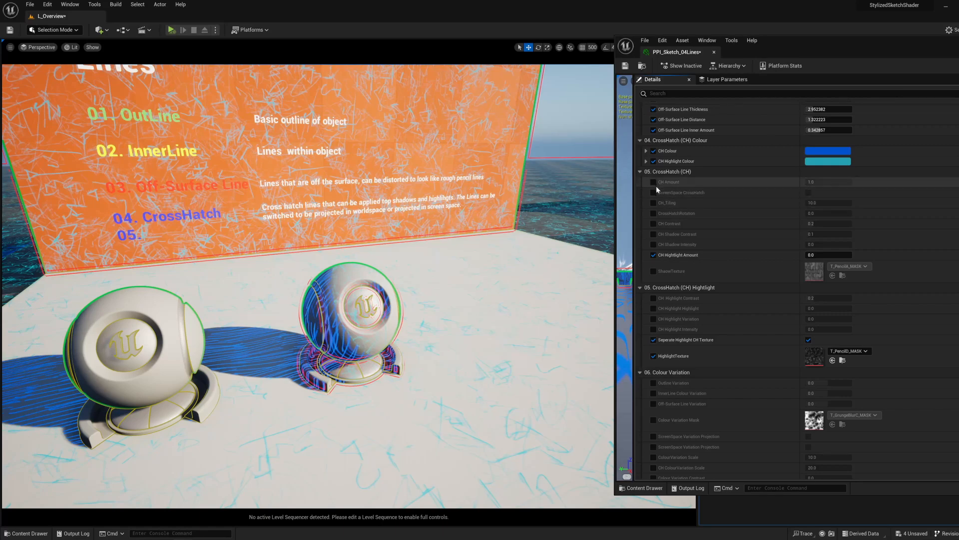
drag(832, 182, 852, 182)
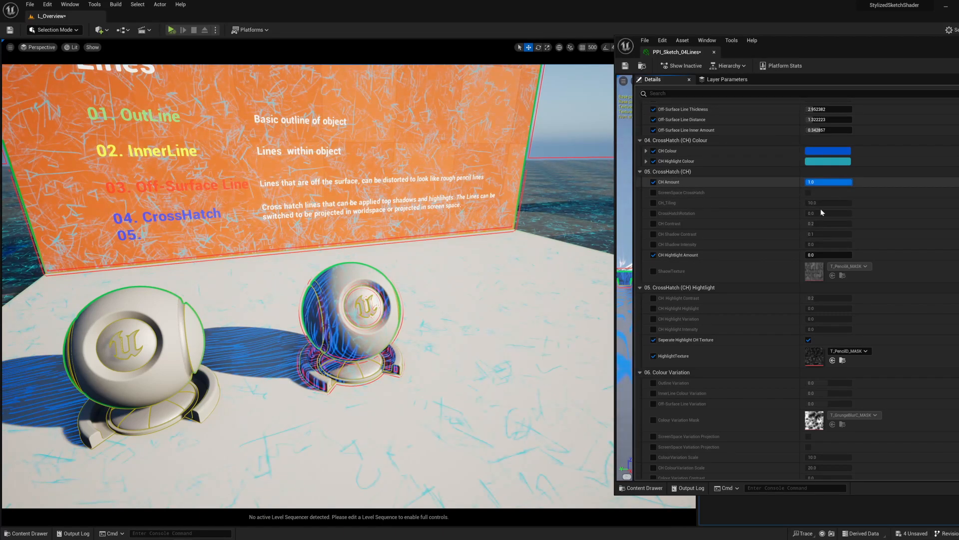
click(808, 340)
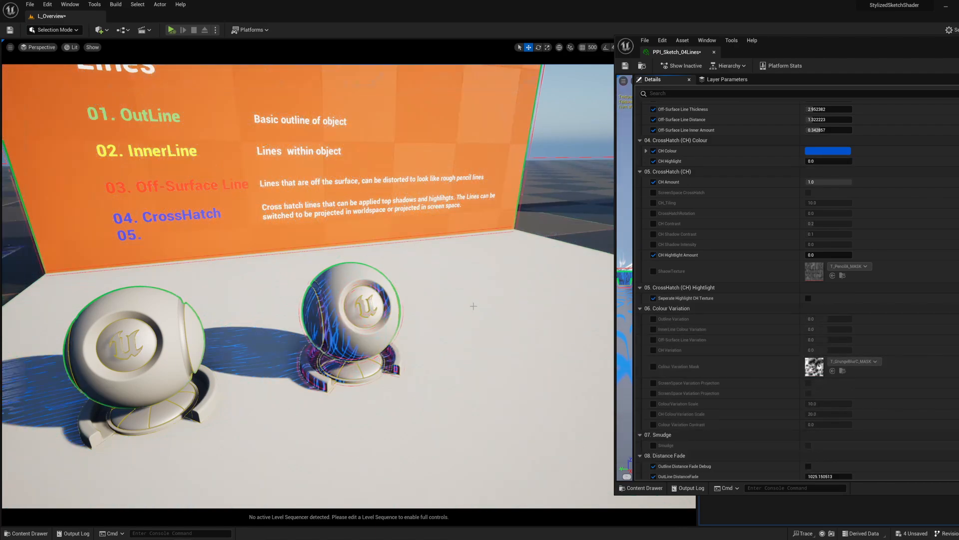
Step: Fly the viewport from the Lines display to the Smudge and Colour Variation display and examine its shader ball and background
right_drag(477, 307, 443, 280)
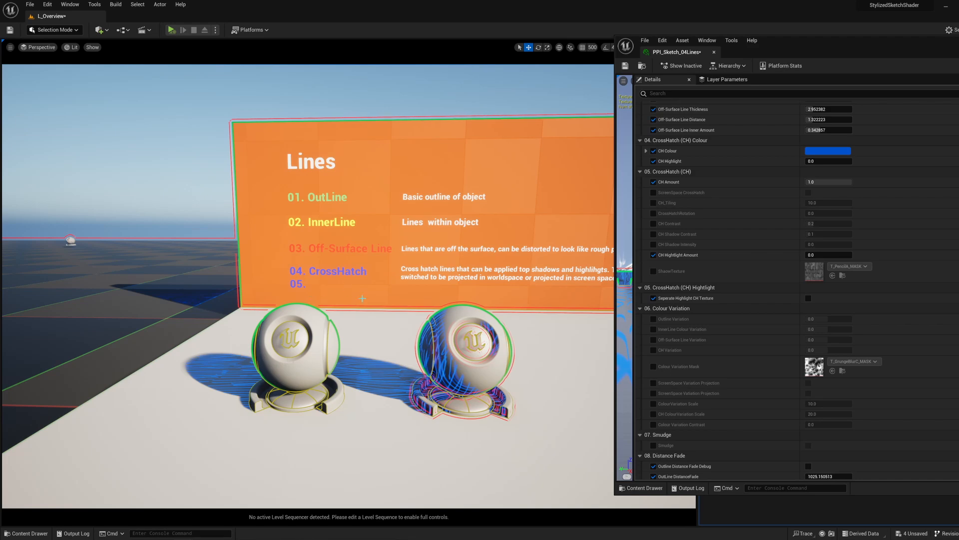
mouse_move(378, 252)
right_down()
mouse_move(404, 254)
mouse_move(378, 252)
right_up()
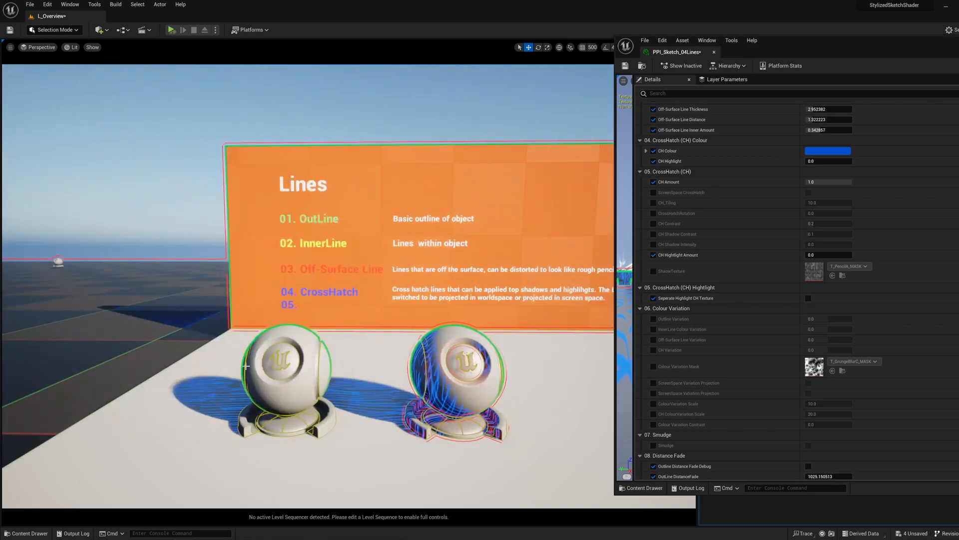
key(d)
right_drag(221, 227, 300, 227)
key(w)
mouse_move(350, 378)
right_down()
mouse_move(320, 383)
mouse_move(346, 378)
mouse_move(336, 402)
mouse_move(347, 374)
right_up()
key(w)
key(s)
key(w)
right_drag(396, 342, 395, 341)
key(s)
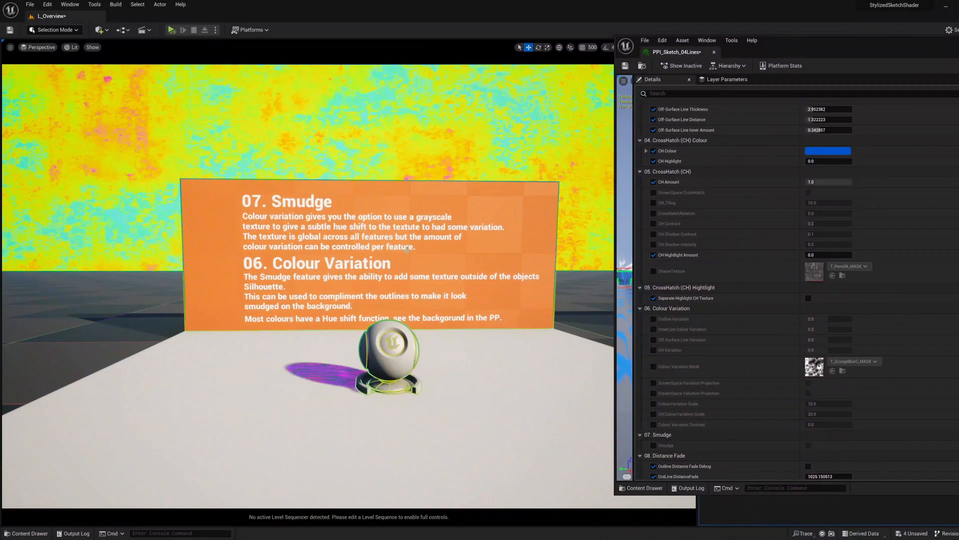
right_drag(407, 248, 396, 243)
scroll(349, 286, down, 3)
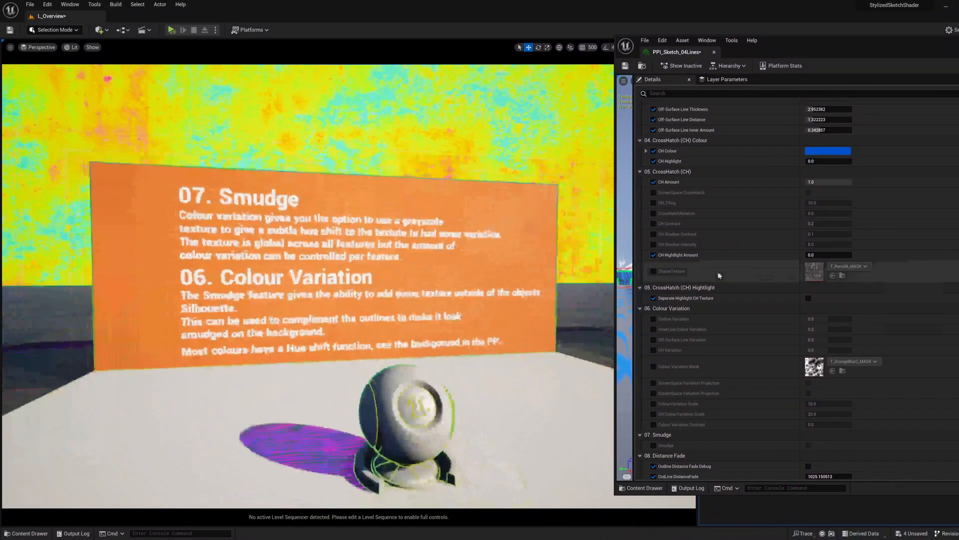
Step: Close PPI_Sketch_04Lines and open the PPI_Sketch_06Smudge material instance at its Background Colour parameter group
click(714, 52)
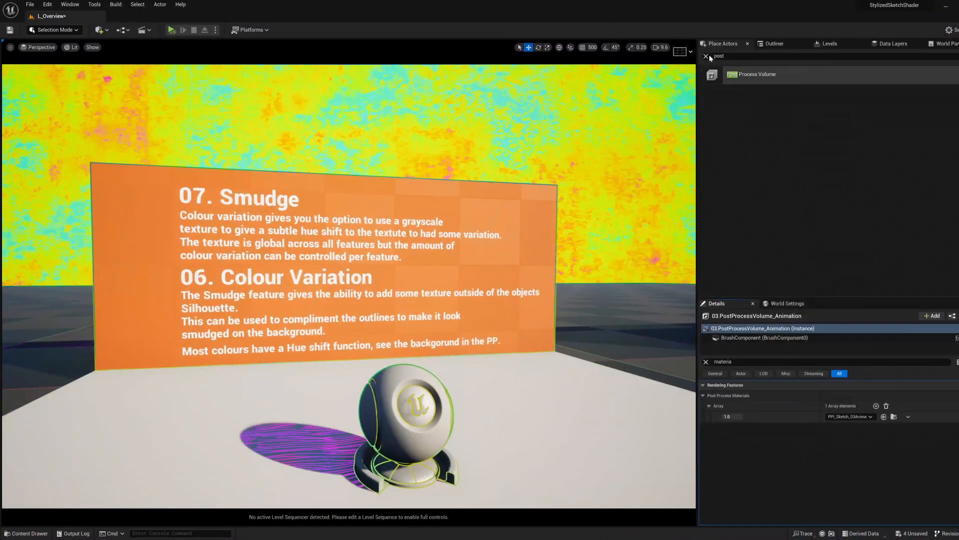
mouse_move(470, 196)
right_down()
mouse_move(405, 160)
mouse_move(449, 197)
mouse_move(457, 172)
mouse_move(284, 131)
mouse_move(434, 182)
mouse_move(455, 162)
right_up()
mouse_move(503, 218)
right_down()
mouse_move(520, 244)
mouse_move(505, 224)
mouse_move(475, 287)
mouse_move(480, 200)
mouse_move(400, 240)
mouse_move(445, 243)
mouse_move(415, 280)
mouse_move(414, 240)
mouse_move(415, 279)
mouse_move(440, 283)
right_up()
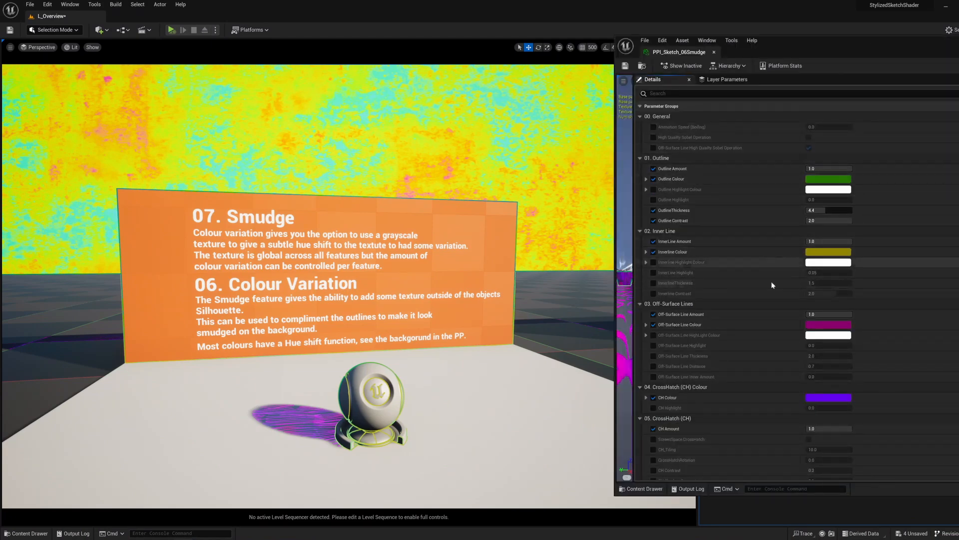
scroll(772, 285, down, 15)
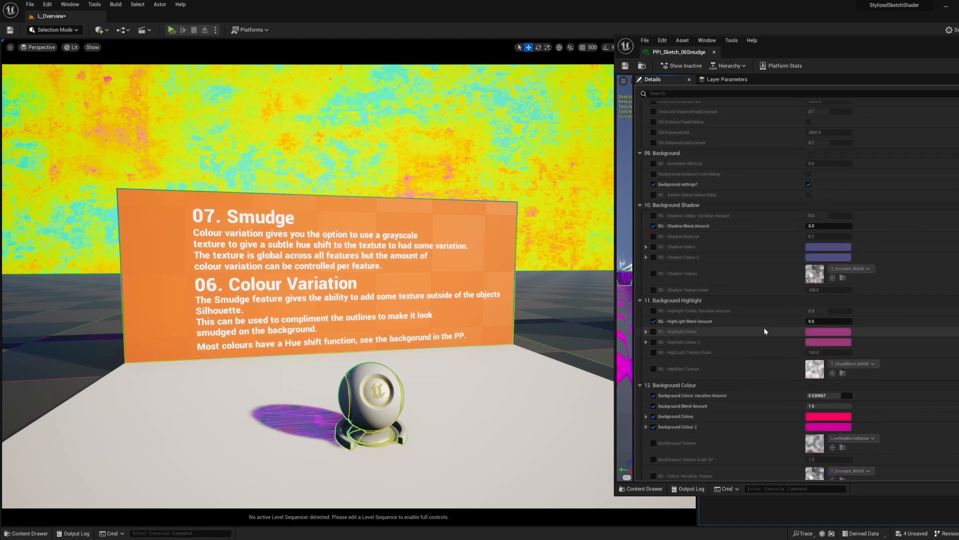
scroll(770, 325, down, 2)
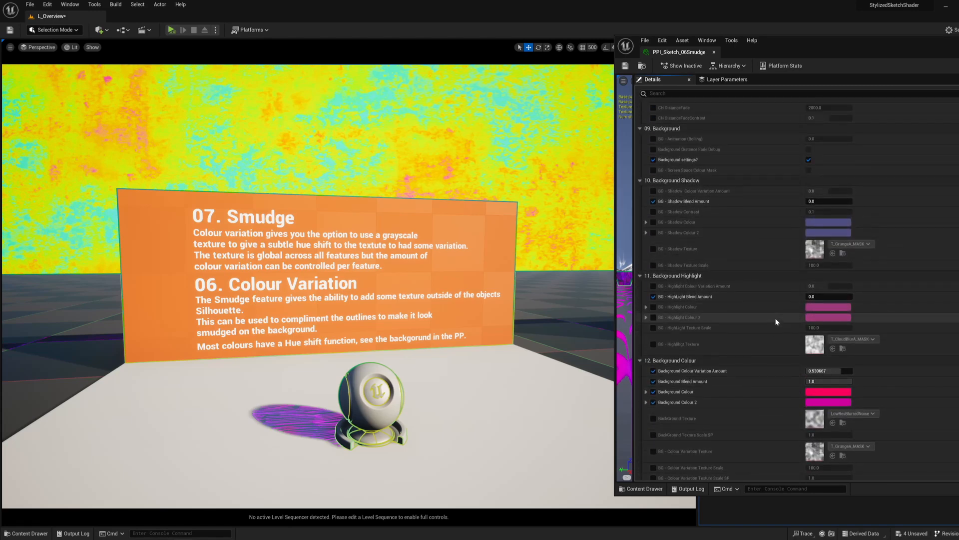
scroll(744, 264, down, 3)
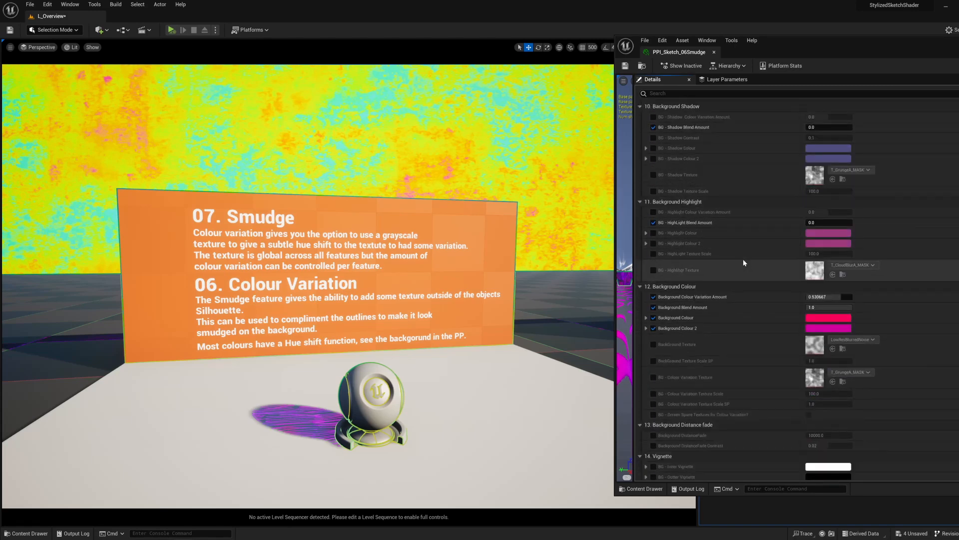
scroll(742, 265, up, 2)
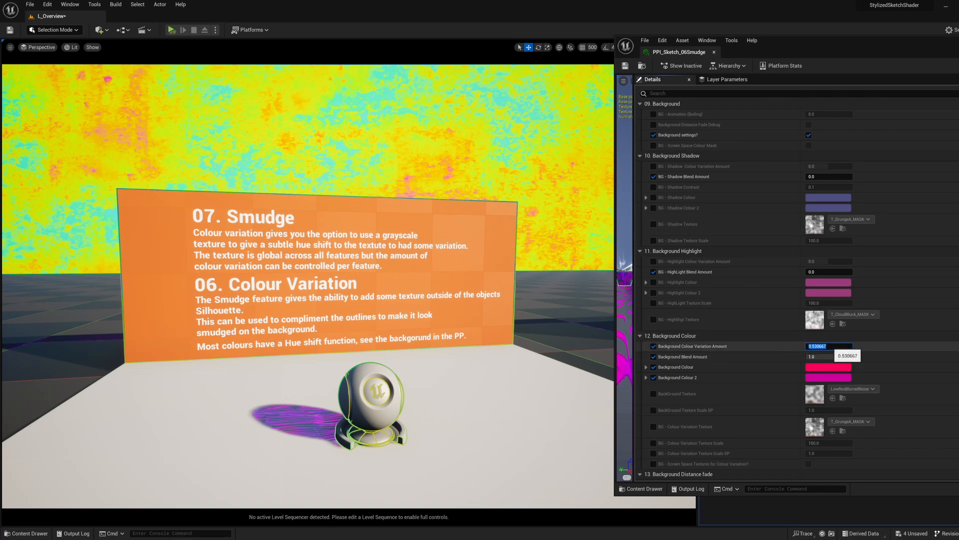
Step: Try Background Colour Variation Amounts of 0.1, 0.7 and 0, and settle on 0.54
text(0.1)
key(Return)
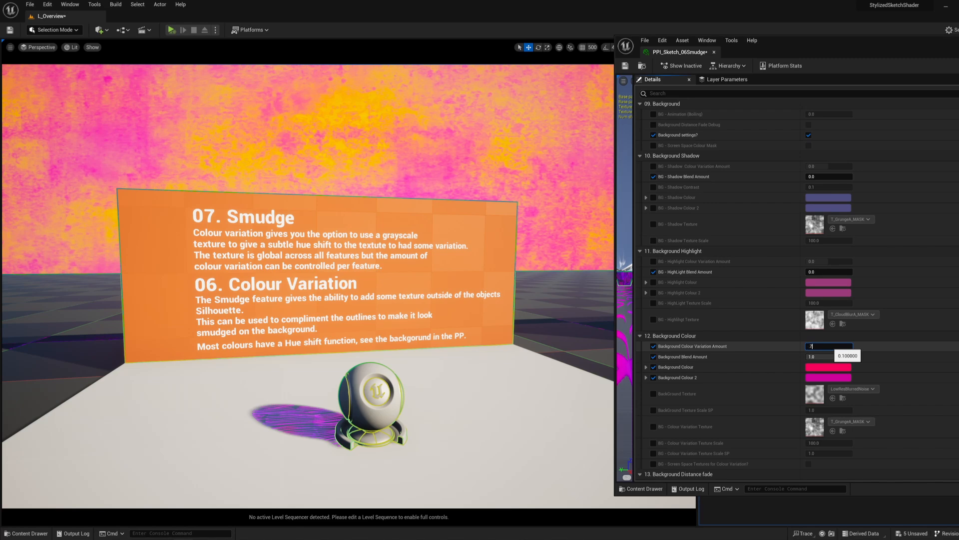
text(.7)
key(Return)
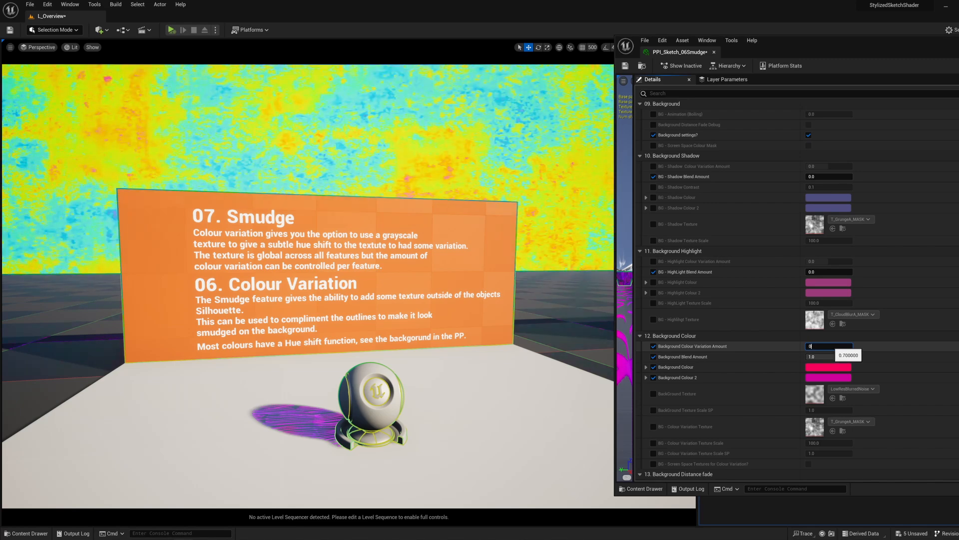
text(0)
key(Return)
text(.)
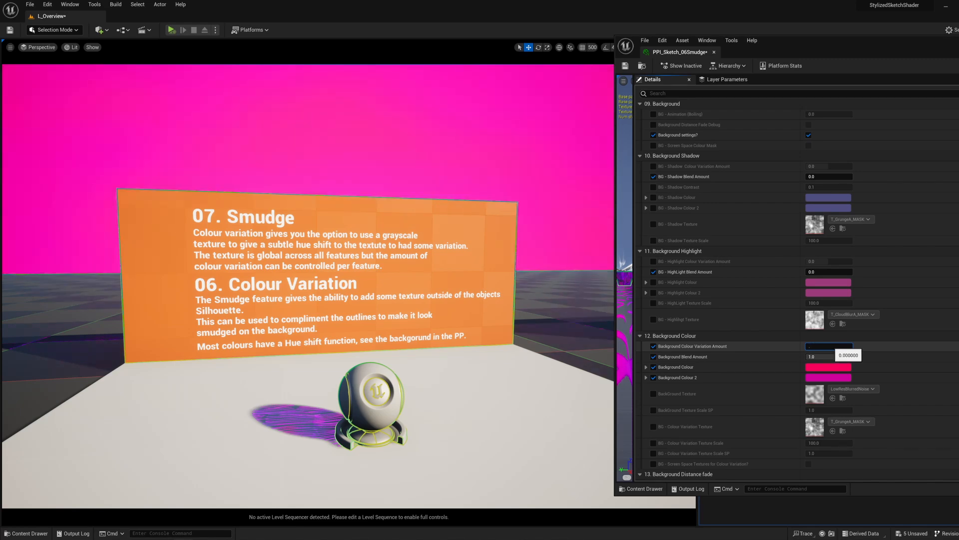
text(1)
key(Return)
text(.54)
key(Return)
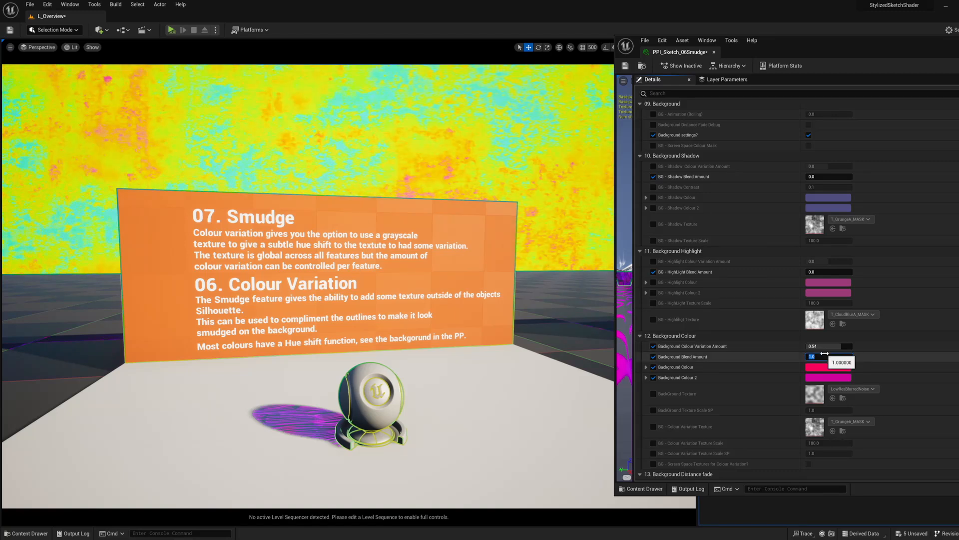
Step: Try a Background Blend Amount of 0.1 and raise it to 0.5
text(.1)
key(Return)
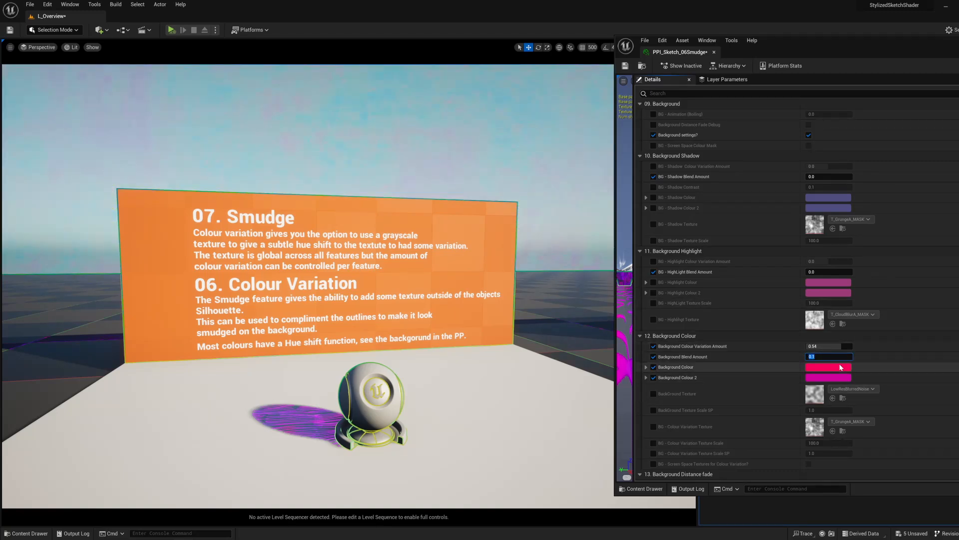
text(0.5)
key(Return)
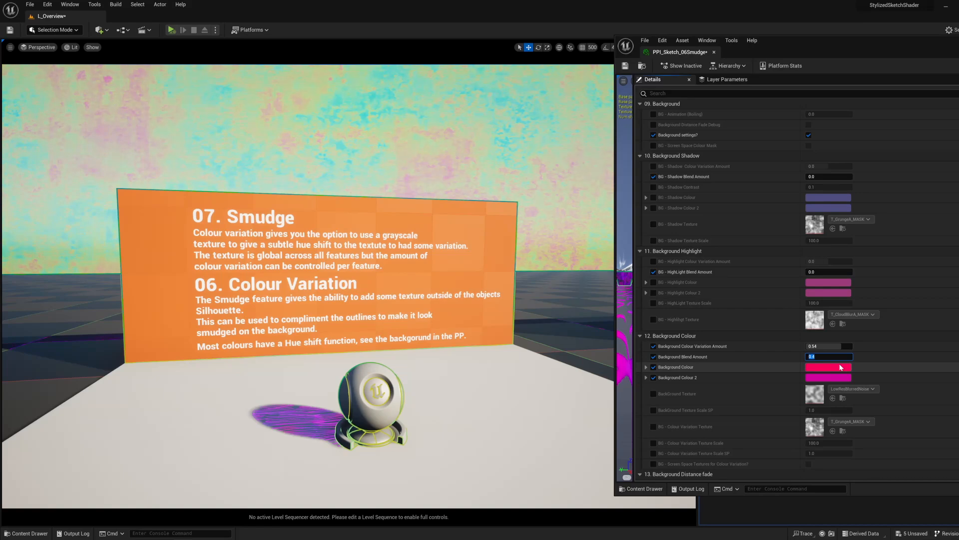
Step: Set the Background Blend Amount to 0
text(0)
key(Return)
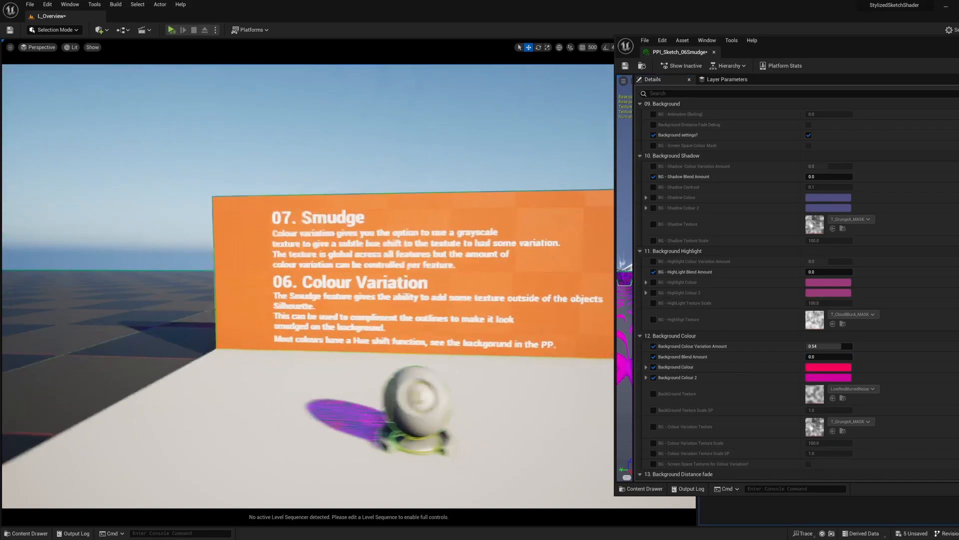
right_drag(350, 280, 330, 294)
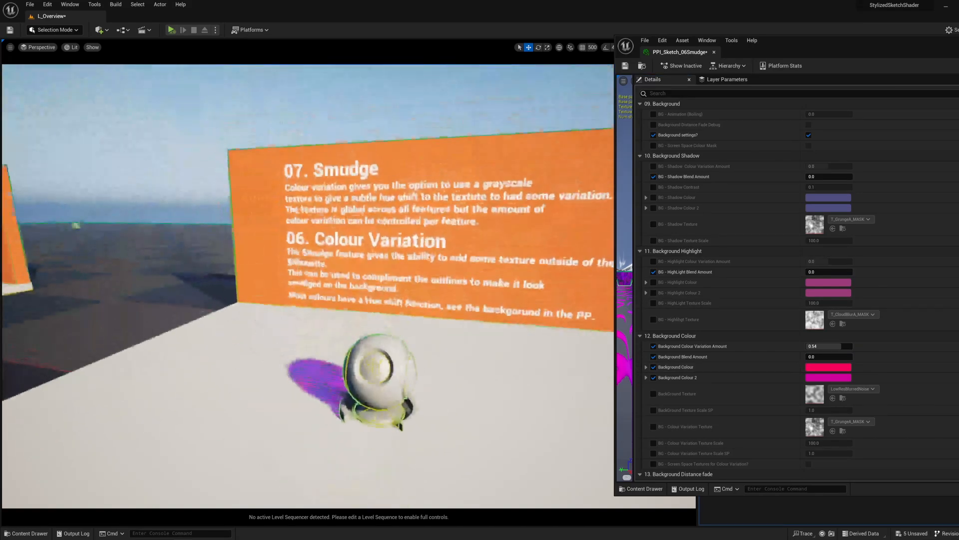
Step: Override and turn on the Smudge switch in the 07. Smudge parameter group
scroll(780, 202, up, 6)
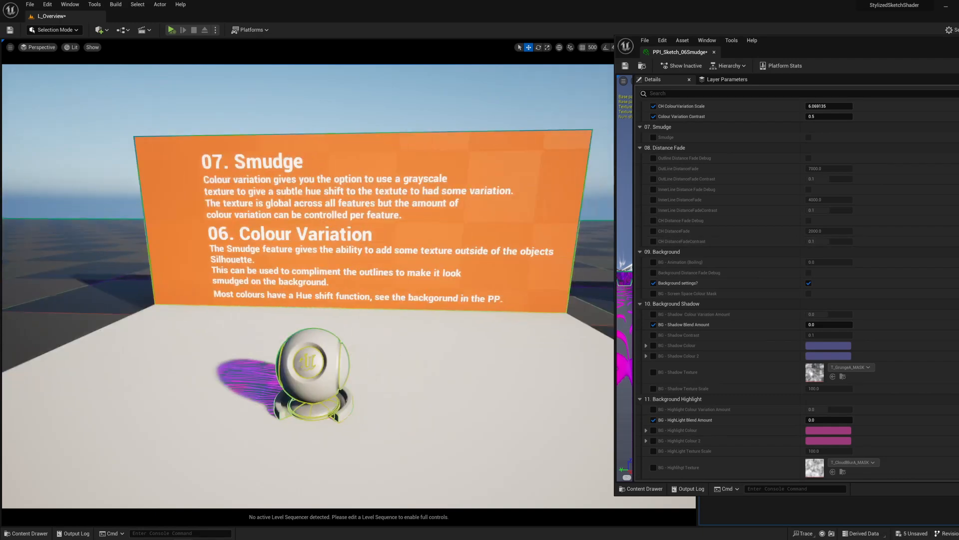
scroll(768, 283, up, 4)
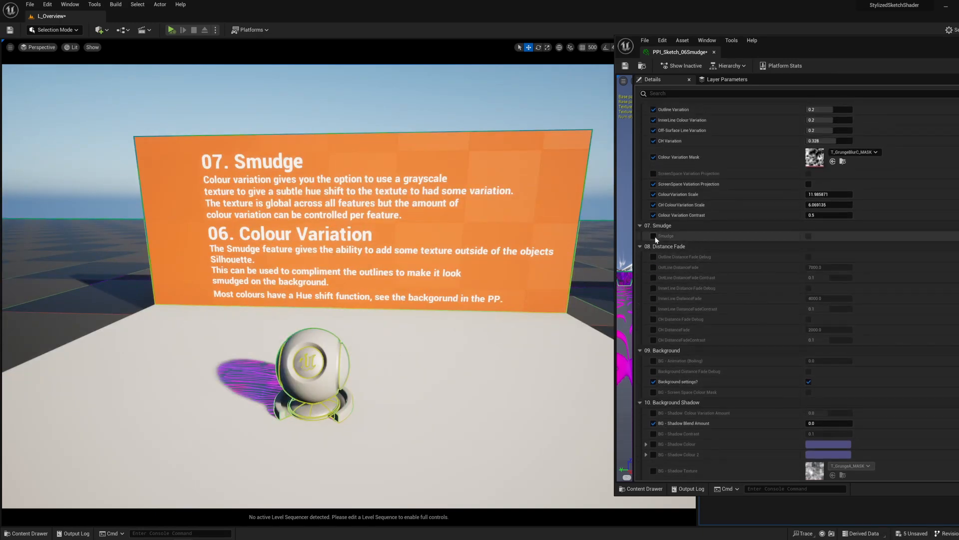
click(654, 236)
click(808, 236)
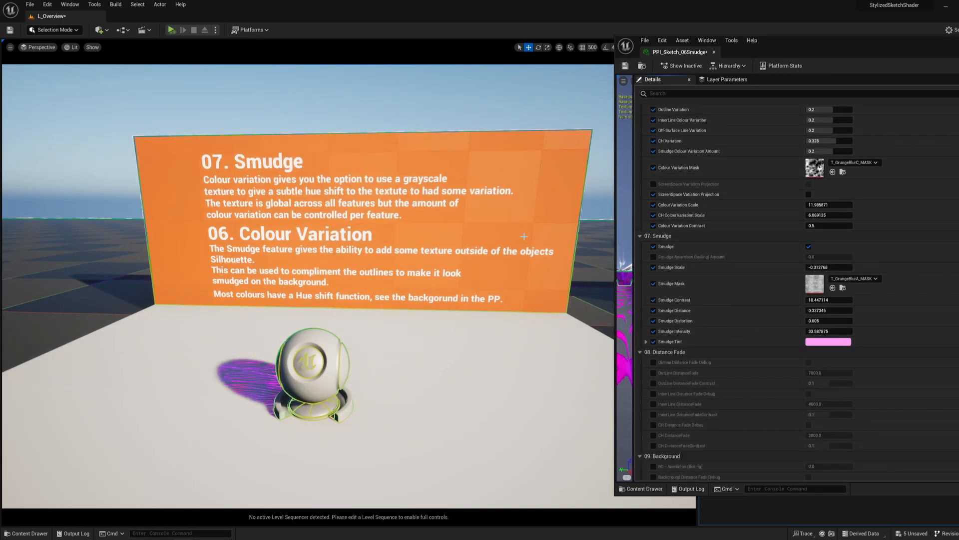
Step: Set the Smudge Distance to about 16.98 and the Smudge Scale to about 0.54
right_drag(398, 227, 421, 229)
key(w)
key(s)
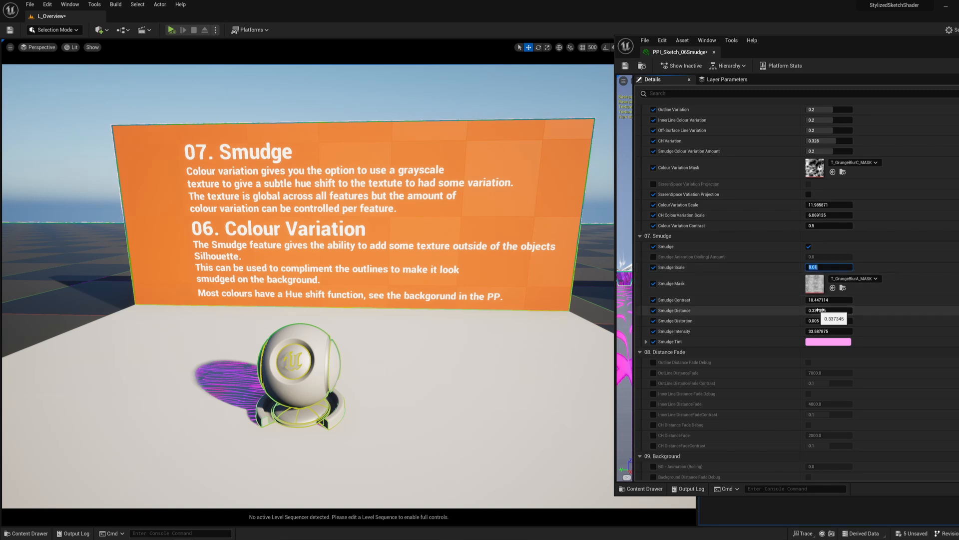
drag(829, 310, 829, 311)
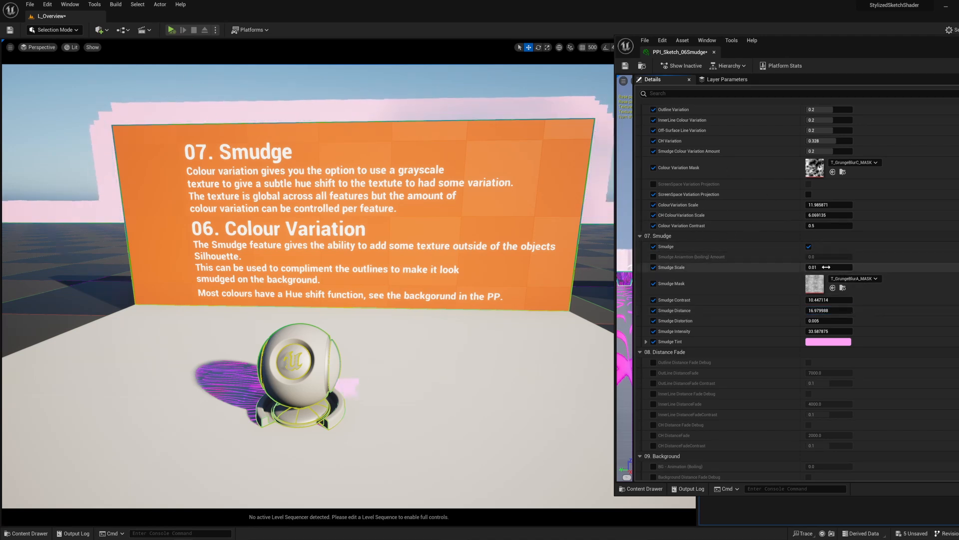
drag(826, 267, 827, 267)
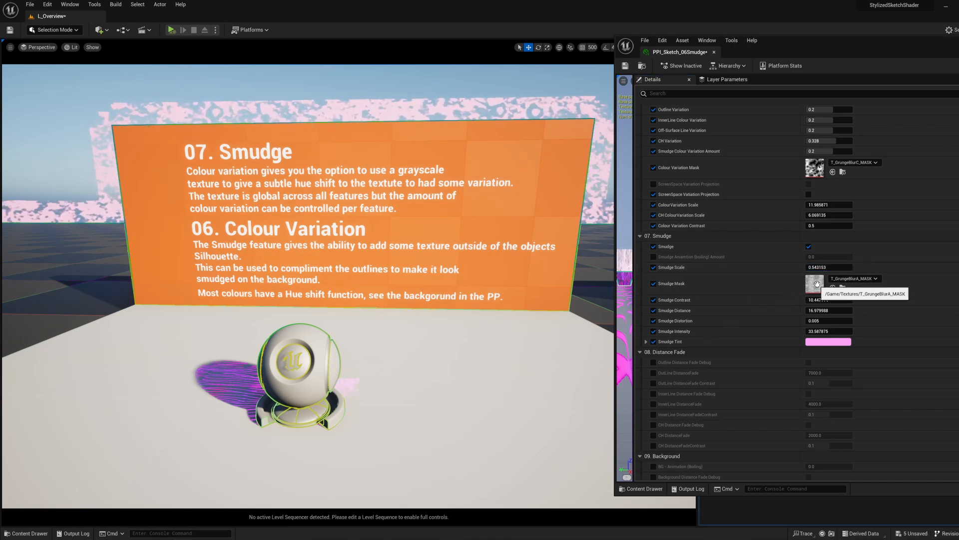
Step: Assign the T_GrungeBlurC_MASK texture as the Smudge Mask and lower the Smudge Contrast to about 4.79
drag(530, 277, 818, 283)
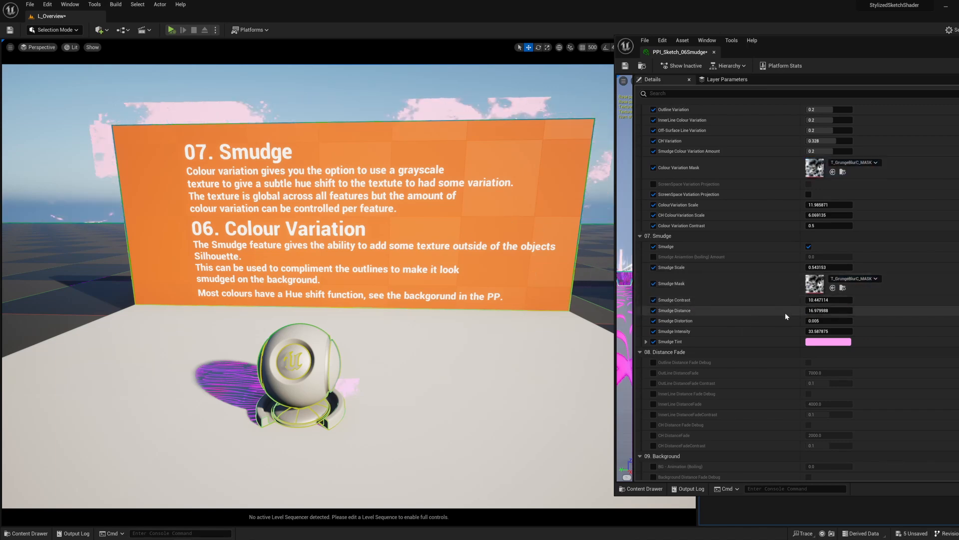
drag(830, 300, 833, 300)
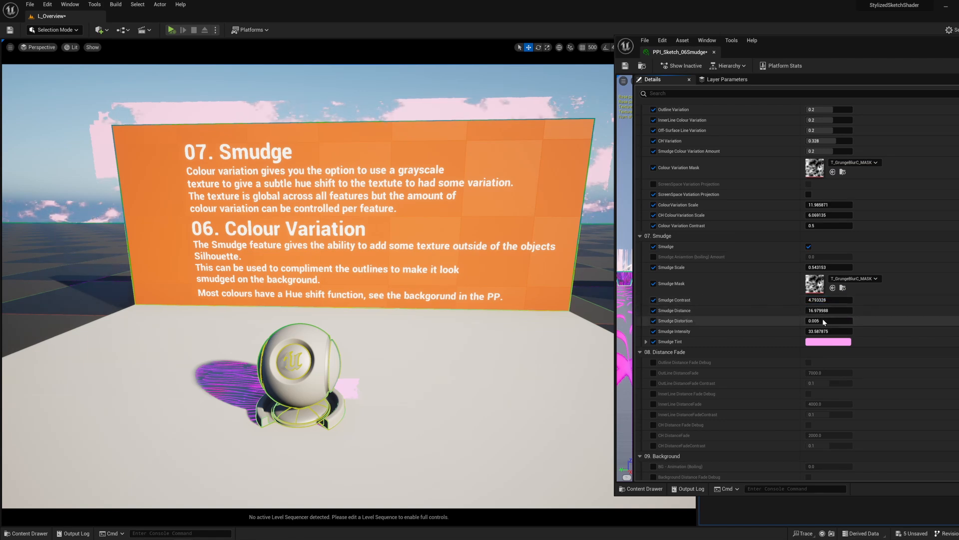
Step: Set the Smudge Distortion to 0.277 and reduce the Smudge Intensity to about 0.63
drag(826, 321, 831, 321)
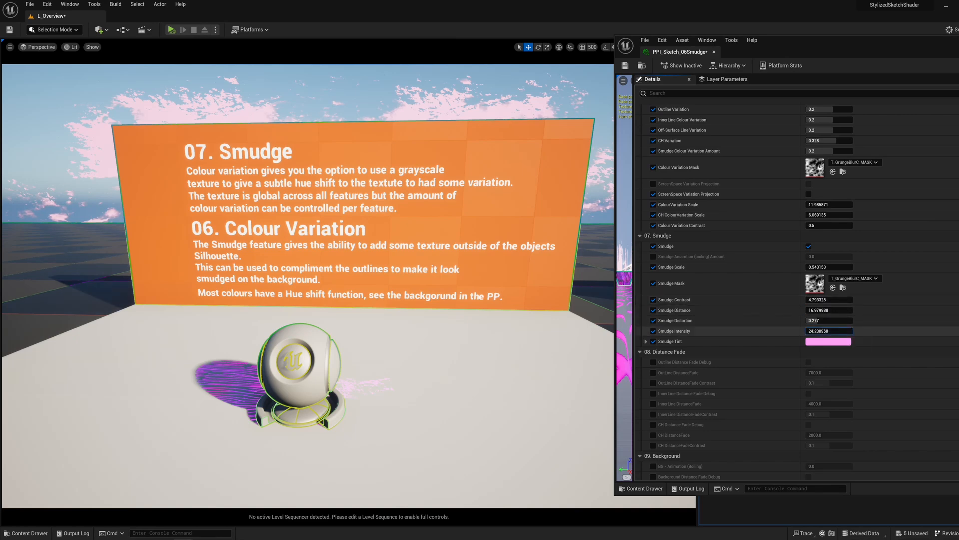
drag(828, 331, 814, 331)
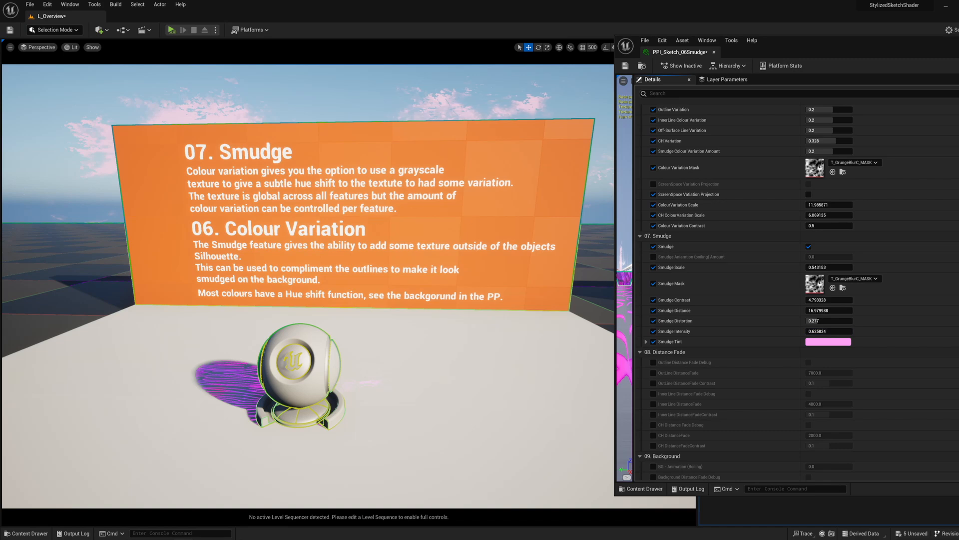
Step: Change the Smudge Tint to bright green, hex sRGB 00FF68FF
right_drag(367, 229, 339, 203)
key(a)
key(d)
key(w)
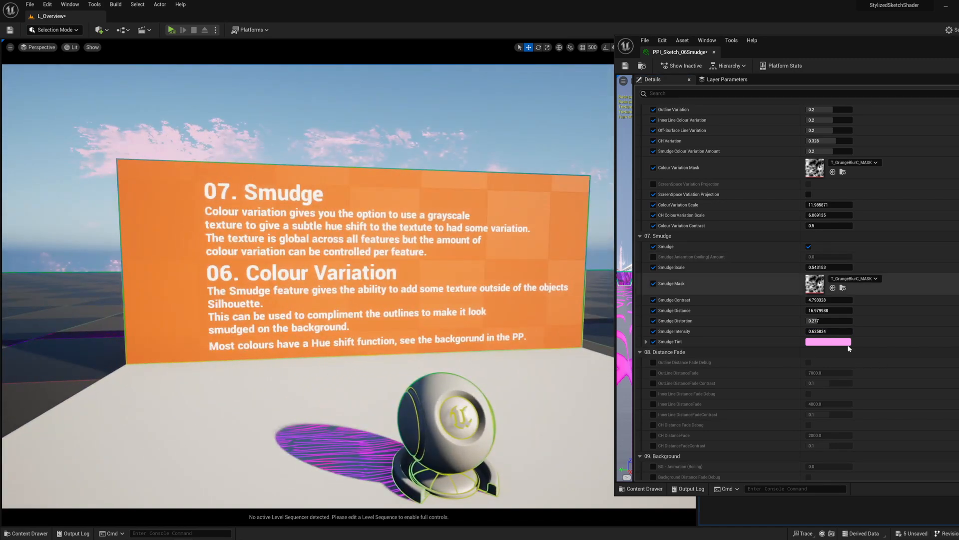
click(819, 344)
mouse_move(688, 415)
mouse_down()
mouse_move(676, 433)
mouse_move(647, 426)
mouse_up()
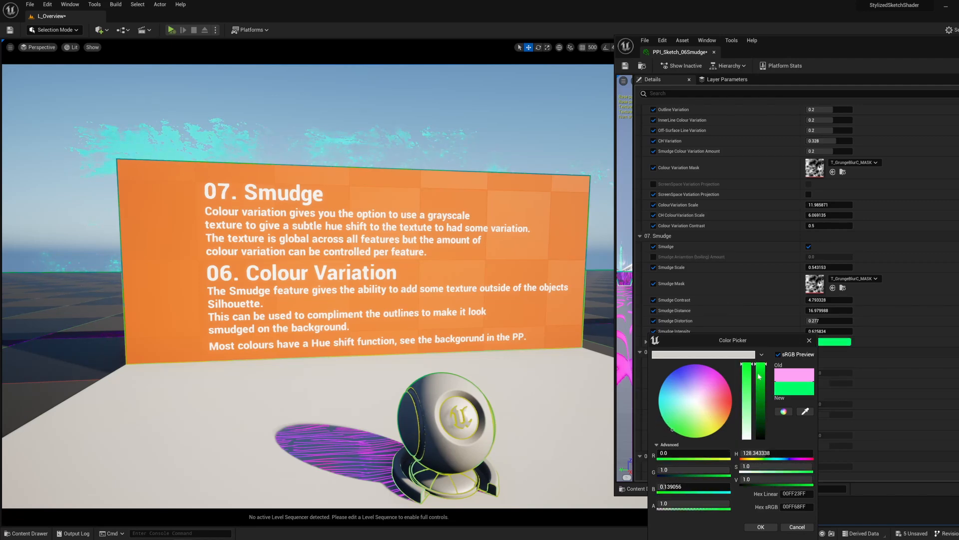
click(768, 528)
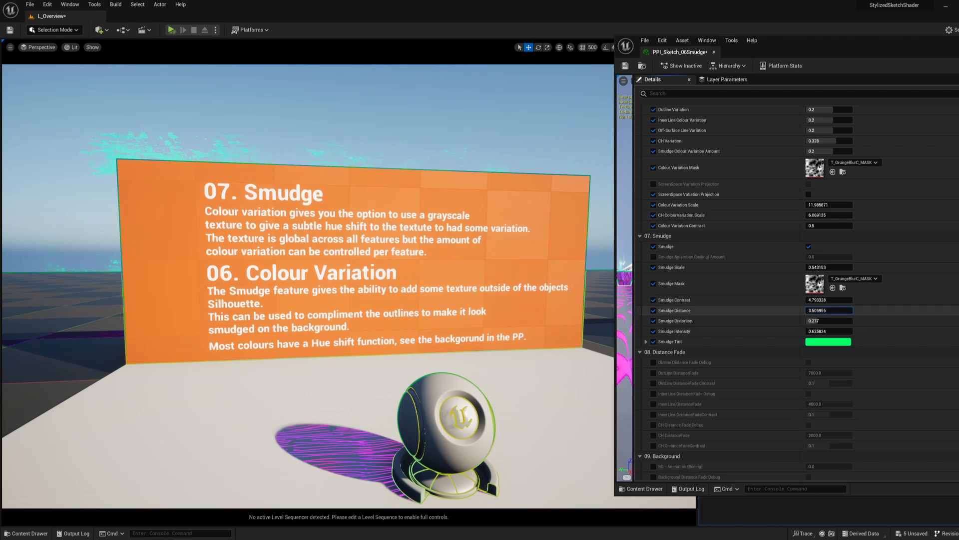
Step: Reduce the Smudge Distance to about 0.75 and raise the Smudge Intensity to about 2.53
drag(829, 311, 814, 311)
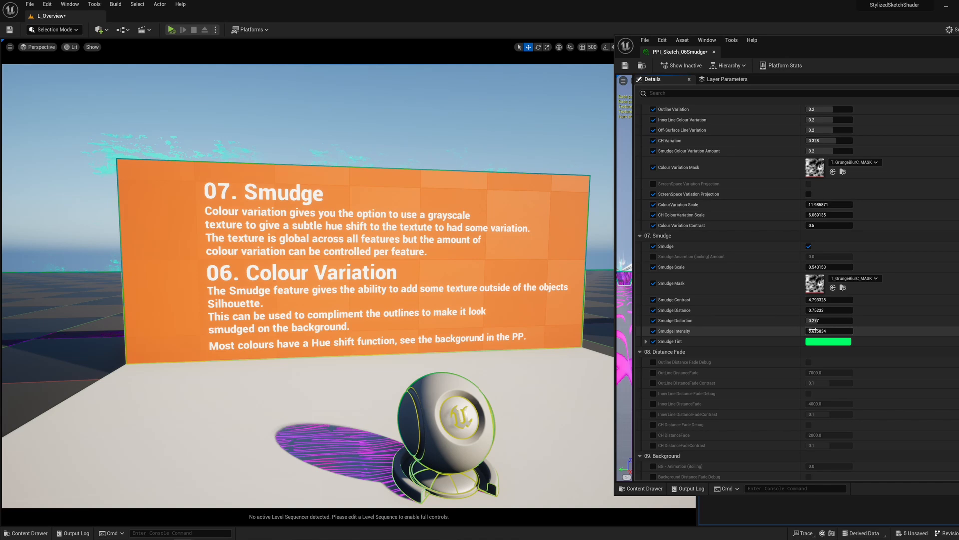
mouse_move(826, 331)
mouse_down()
mouse_move(810, 331)
mouse_move(900, 331)
mouse_up()
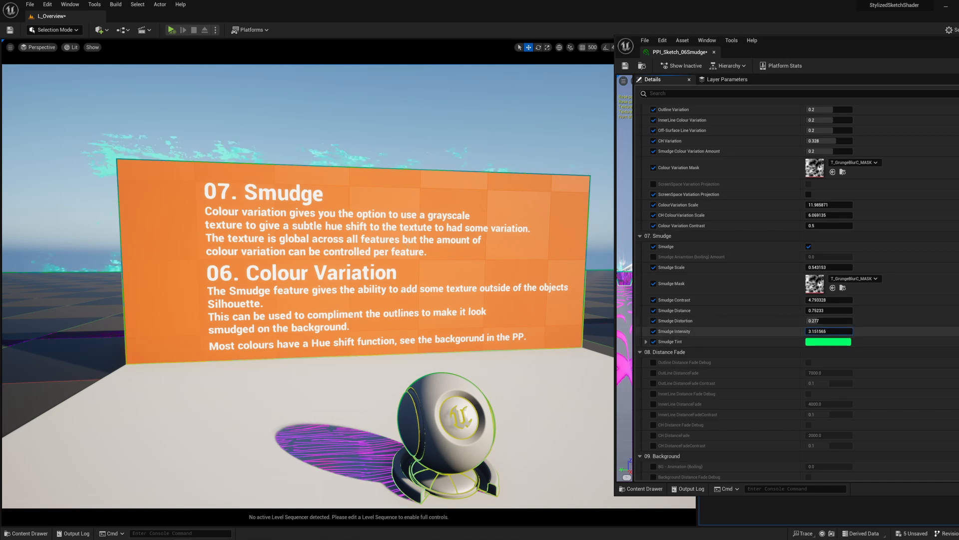
Step: Examine the green smudge around the outline of the Smudge and Colour Variation display from several viewpoints
right_drag(410, 271, 378, 284)
key(s)
key(d)
key(a)
key(d)
key(a)
key(d)
right_drag(428, 240, 429, 243)
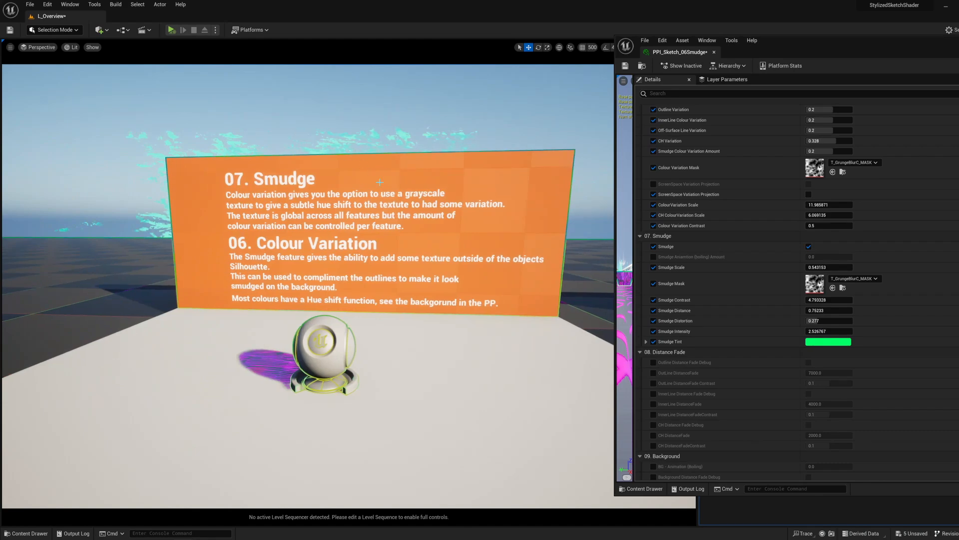
Step: Fly the viewport from the Smudge and Colour Variation display to the 09. Background display
mouse_move(428, 244)
right_down()
mouse_move(457, 238)
mouse_move(466, 256)
mouse_move(499, 258)
mouse_move(531, 284)
mouse_move(512, 282)
mouse_move(485, 250)
mouse_move(485, 260)
mouse_move(504, 265)
mouse_move(419, 262)
mouse_move(520, 279)
mouse_move(589, 270)
mouse_move(464, 275)
mouse_move(409, 261)
mouse_move(580, 293)
mouse_move(610, 293)
mouse_move(607, 280)
mouse_move(625, 301)
mouse_move(654, 308)
right_up()
key(d)
key(a)
key(w)
key(s)
key(w)
key(a)
key(d)
key(s)
key(w)
key(s)
key(w)
key(s)
key(w)
key(a)
key(d)
key(s)
key(w)
key(a)
key(a)
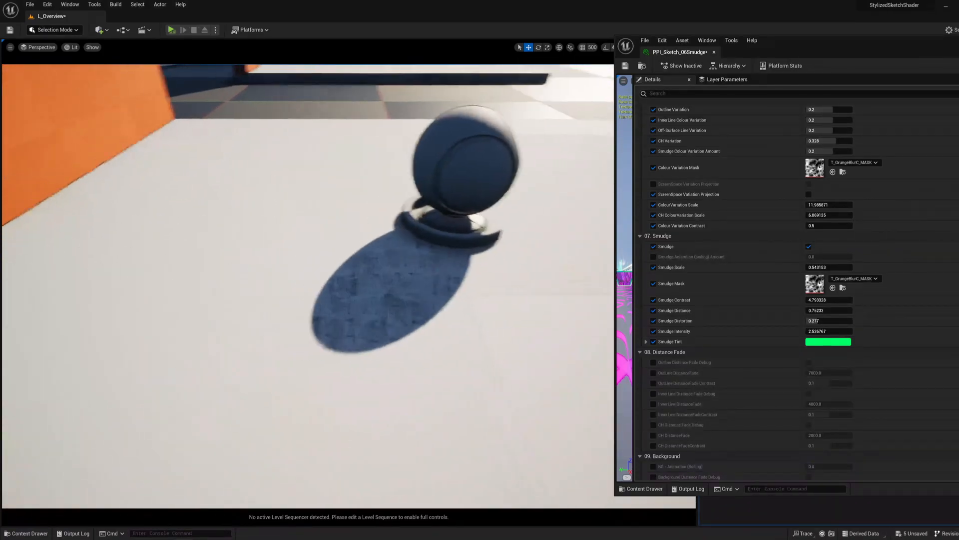
key(d)
right_drag(449, 280, 346, 234)
key(w)
key(d)
key(a)
key(w)
key(w)
key(s)
key(a)
key(d)
key(d)
key(w)
key(d)
key(w)
key(s)
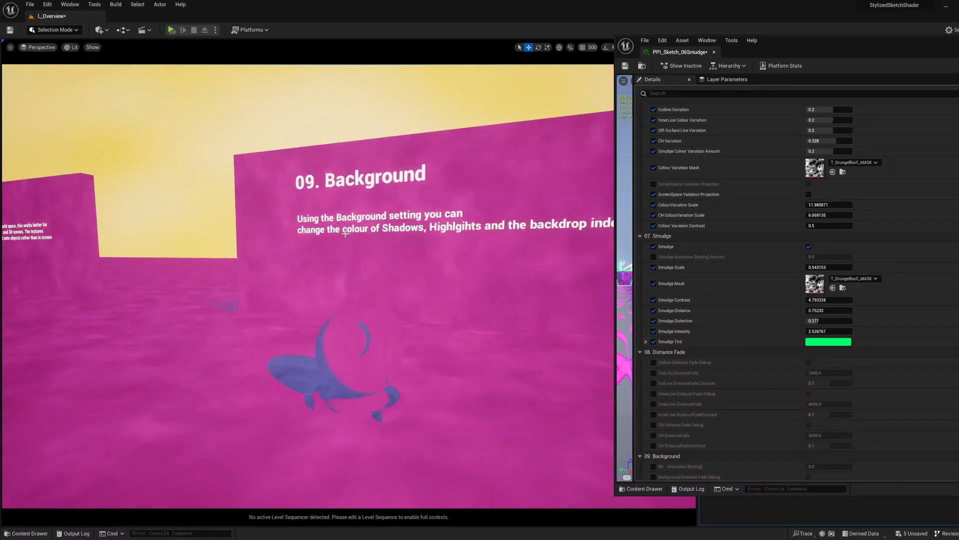
Step: Examine the shadow, highlight and backdrop colours of the 09. Background display from the front
key(w)
mouse_move(212, 363)
right_down()
mouse_move(265, 395)
mouse_move(200, 354)
right_up()
key(a)
key(s)
right_drag(319, 220, 430, 165)
key(w)
mouse_move(297, 260)
right_down()
mouse_move(322, 252)
mouse_move(297, 259)
right_up()
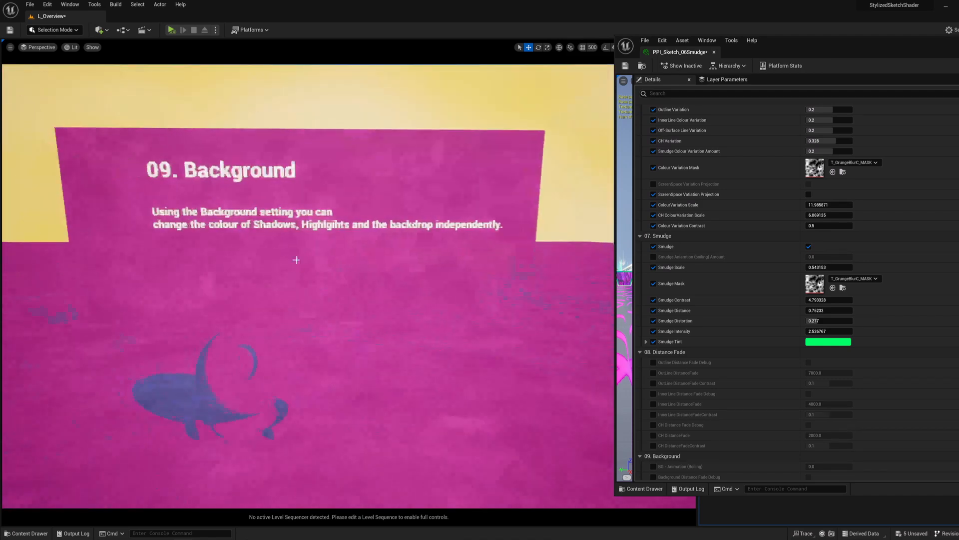
Step: Move on to the 14. Vignette and 15. Unlit display and examine its noisy vignette edges and flat shading
key(w)
right_drag(294, 300, 369, 313)
key(d)
key(d)
right_drag(308, 286, 263, 285)
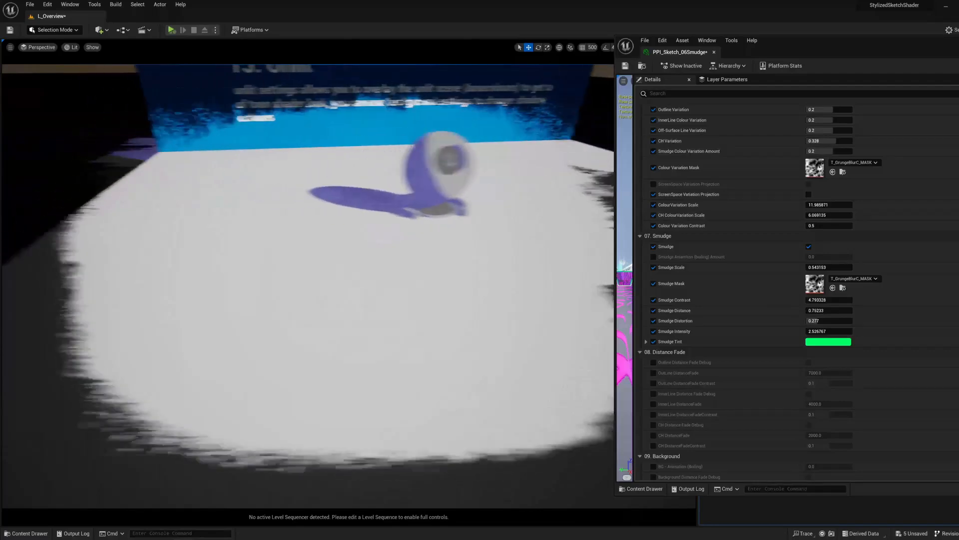
right_drag(307, 285, 299, 288)
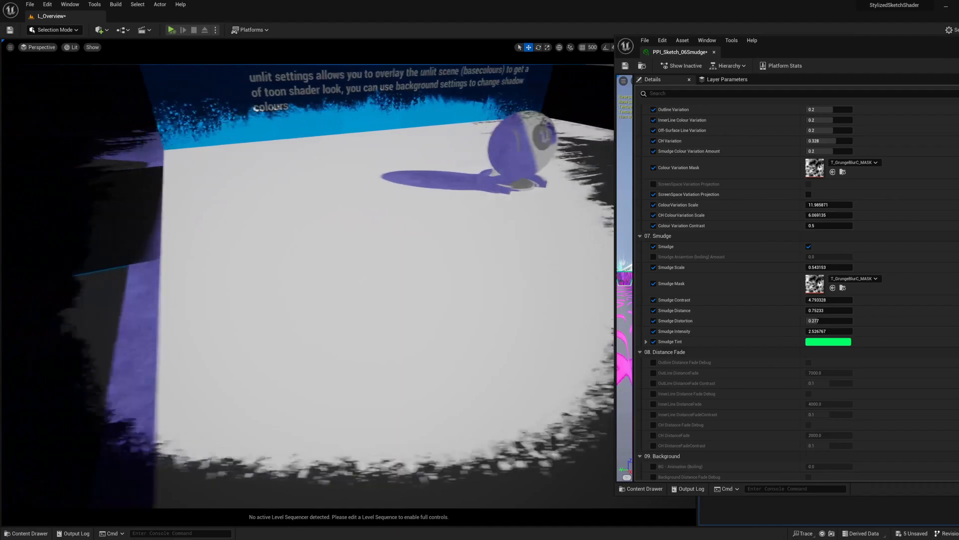
right_drag(308, 285, 370, 287)
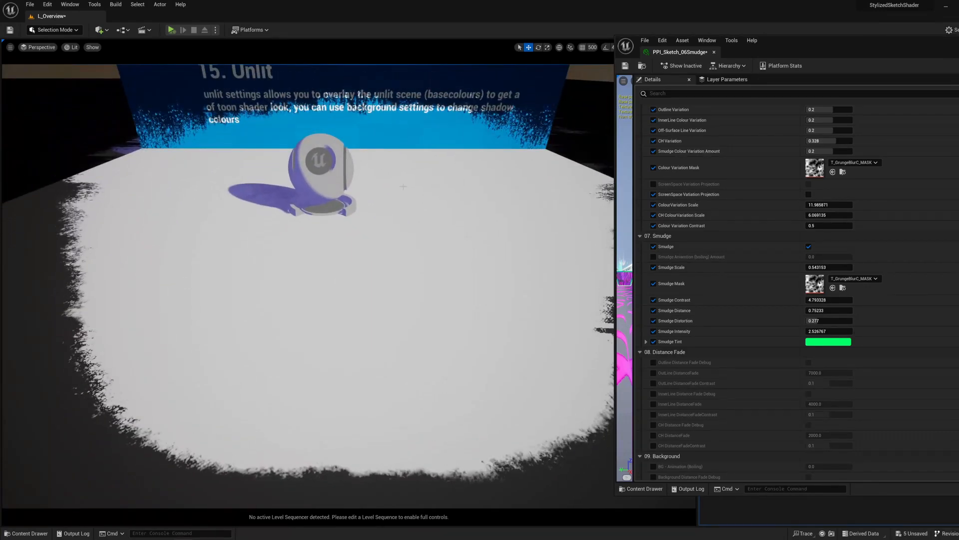
right_drag(308, 285, 190, 265)
key(w)
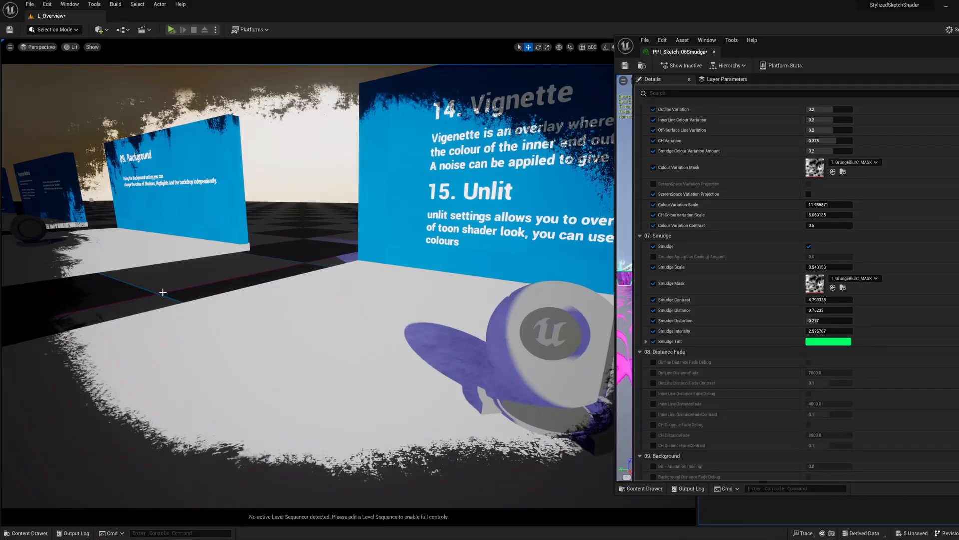
Step: Frame the Vignette and Unlit display with its shader ball and bring up the Vignette and UnLit parameter groups
right_drag(254, 290, 378, 305)
key(a)
key(w)
key(w)
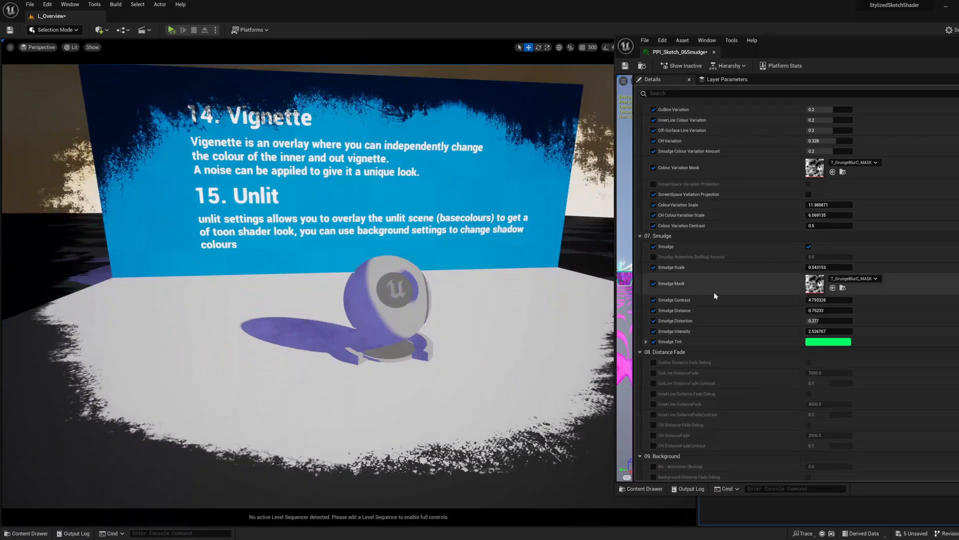
scroll(779, 358, down, 10)
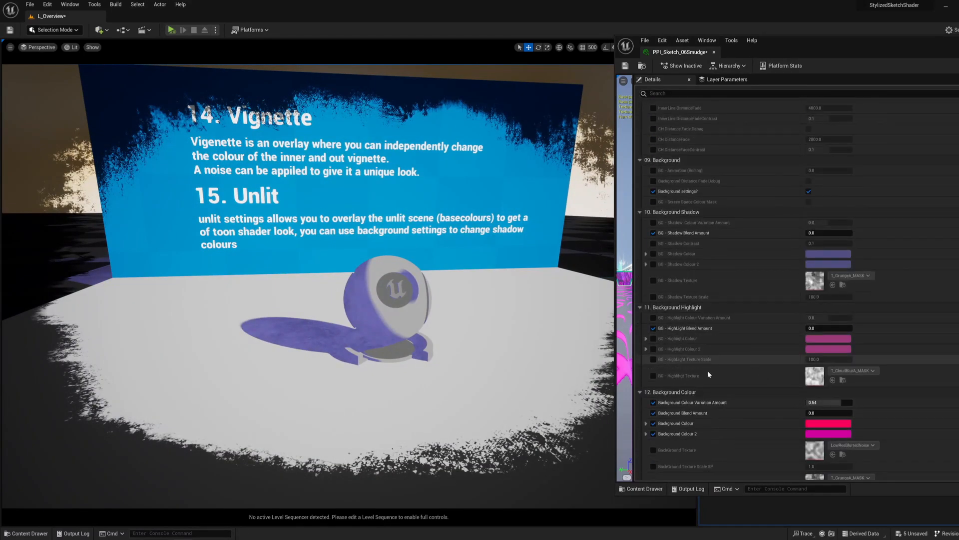
scroll(670, 401, down, 10)
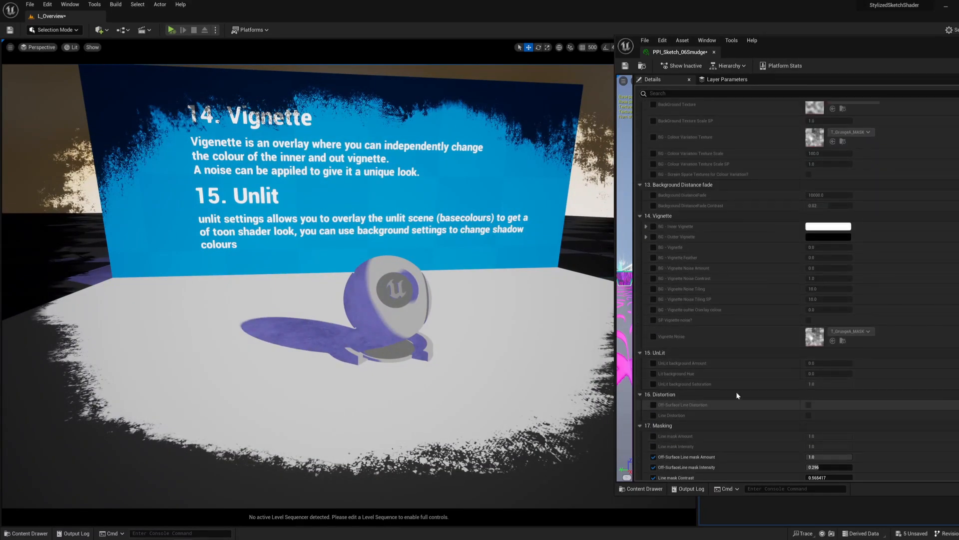
Step: Fly the viewport to the 16. Distortion and 17. Masking display and close in on its wall edge
key(w)
mouse_move(410, 227)
right_down()
mouse_move(540, 250)
mouse_move(465, 236)
mouse_move(510, 234)
mouse_move(549, 210)
mouse_move(460, 230)
mouse_move(519, 232)
mouse_move(479, 209)
mouse_move(520, 224)
mouse_move(510, 192)
mouse_move(495, 198)
mouse_move(489, 220)
right_up()
key(a)
key(d)
key(s)
key(w)
key(w)
key(s)
key(w)
key(a)
key(s)
key(s)
key(w)
key(s)
key(w)
key(s)
key(w)
key(w)
key(w)
right_drag(191, 275, 180, 250)
key(s)
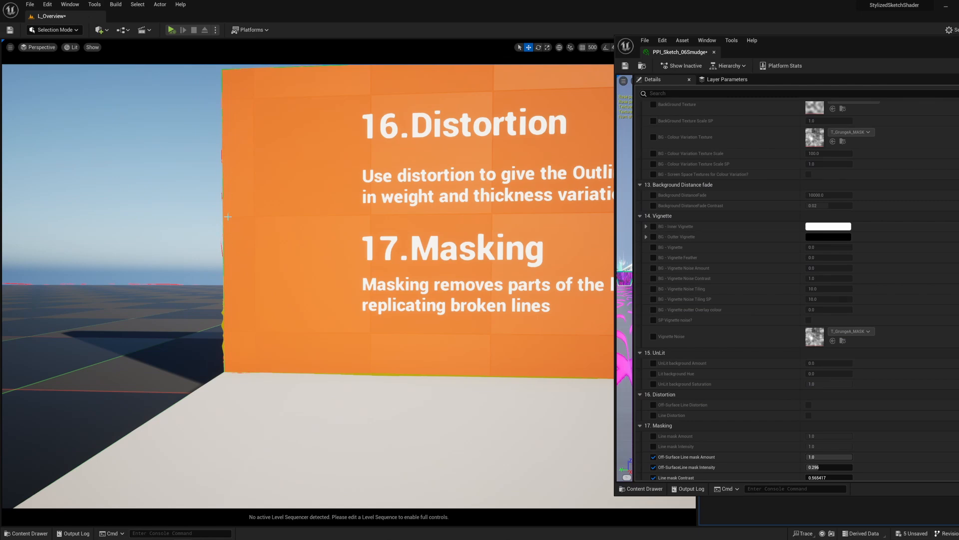
Step: Examine the distorted and broken lines along the Distortion and Masking wall and around its shader ball
mouse_move(228, 217)
right_down()
mouse_move(235, 216)
mouse_move(192, 212)
mouse_move(222, 214)
right_up()
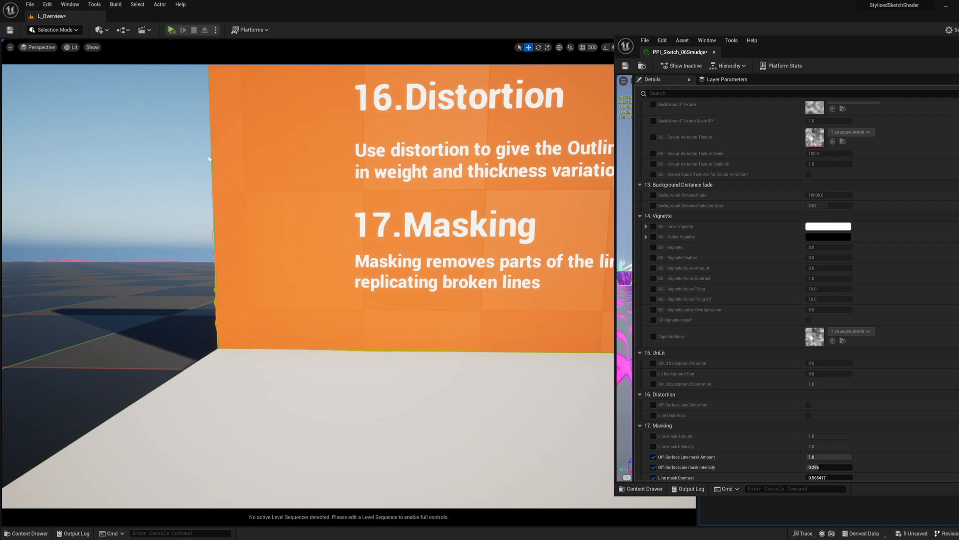
key(s)
right_drag(237, 246, 495, 227)
key(d)
key(w)
key(a)
key(d)
key(w)
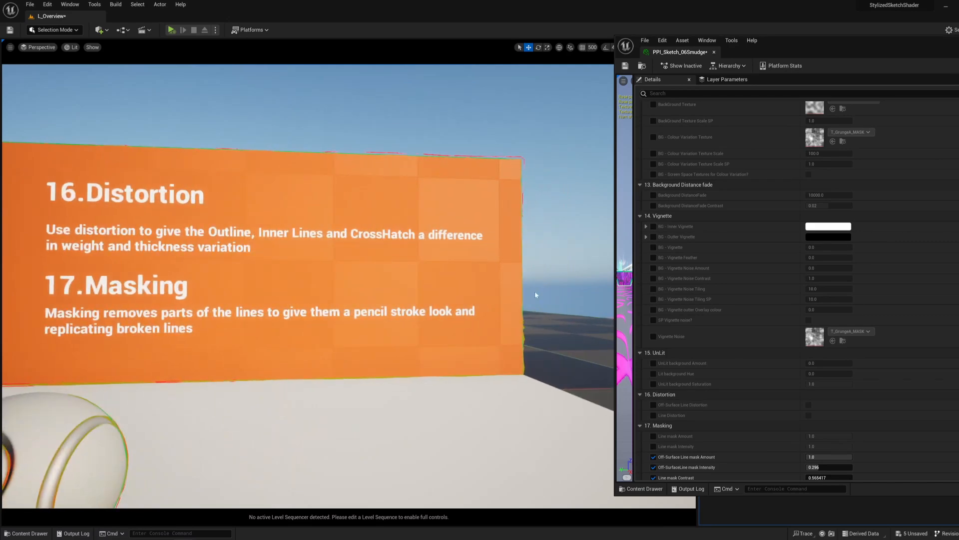
right_drag(495, 227, 102, 86)
key(s)
key(a)
key(d)
key(w)
key(s)
key(a)
key(d)
key(a)
key(w)
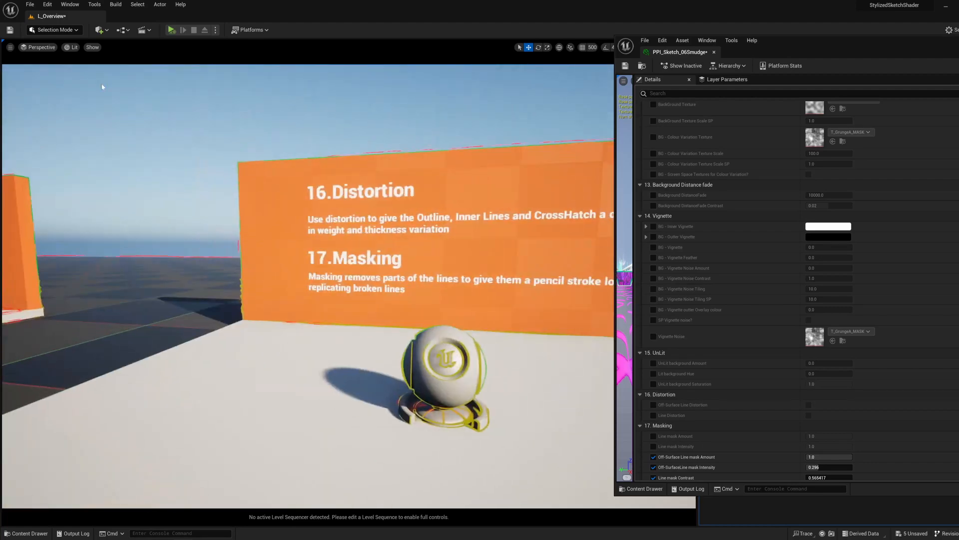
Step: Open the recent level L_Examples, saving the selected changes to the current level
click(30, 6)
mouse_move(79, 60)
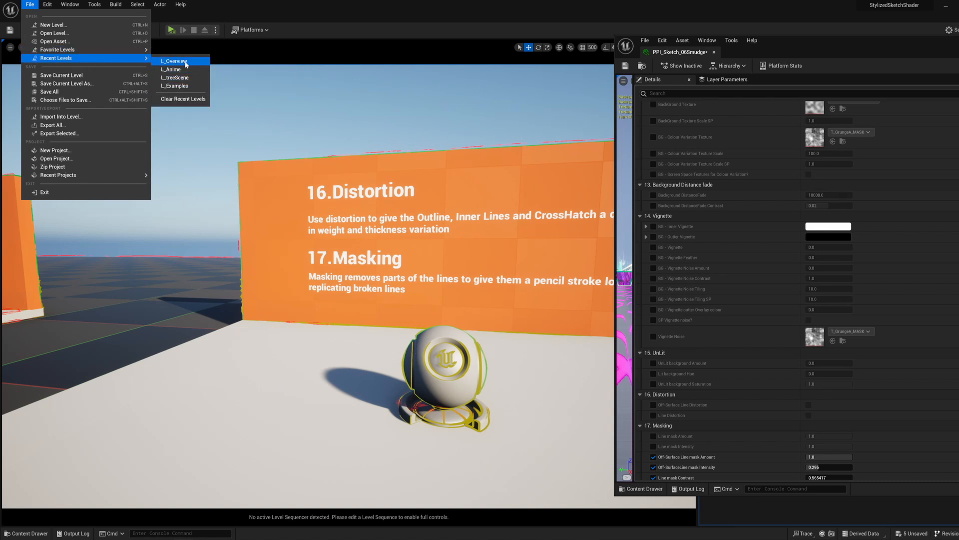
click(176, 86)
click(515, 360)
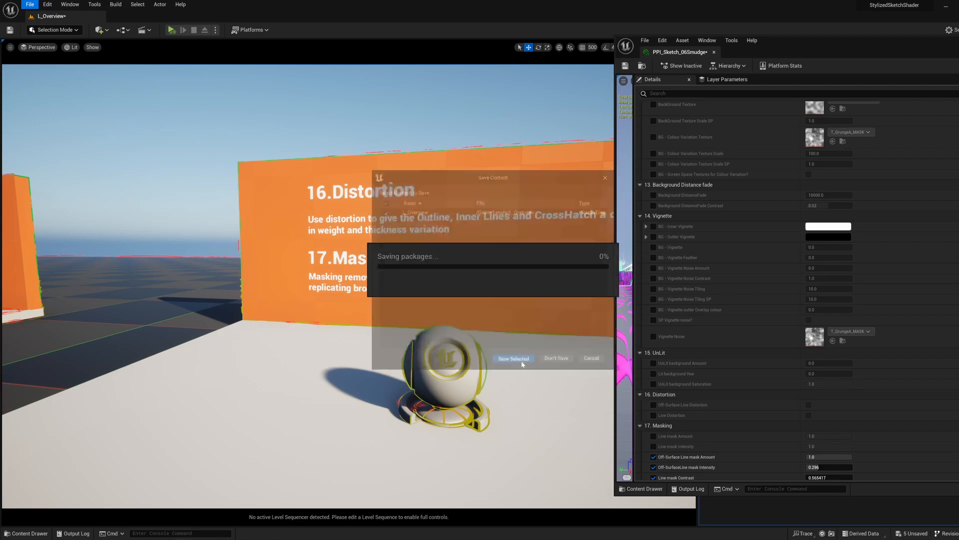
right_drag(335, 300, 322, 285)
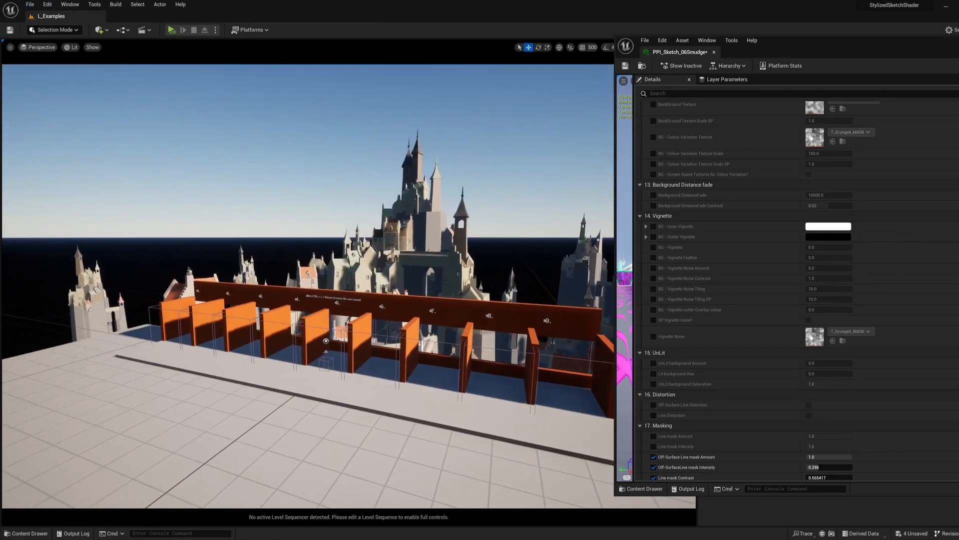
Step: Fly through the booths into the grey pencil-sketch castle example and close the PPI_Sketch_06Smudge material instance
mouse_move(370, 321)
right_down()
mouse_move(381, 328)
mouse_move(362, 324)
right_up()
key(w)
mouse_move(386, 256)
right_down()
mouse_move(375, 252)
mouse_move(386, 254)
right_up()
key(s)
key(w)
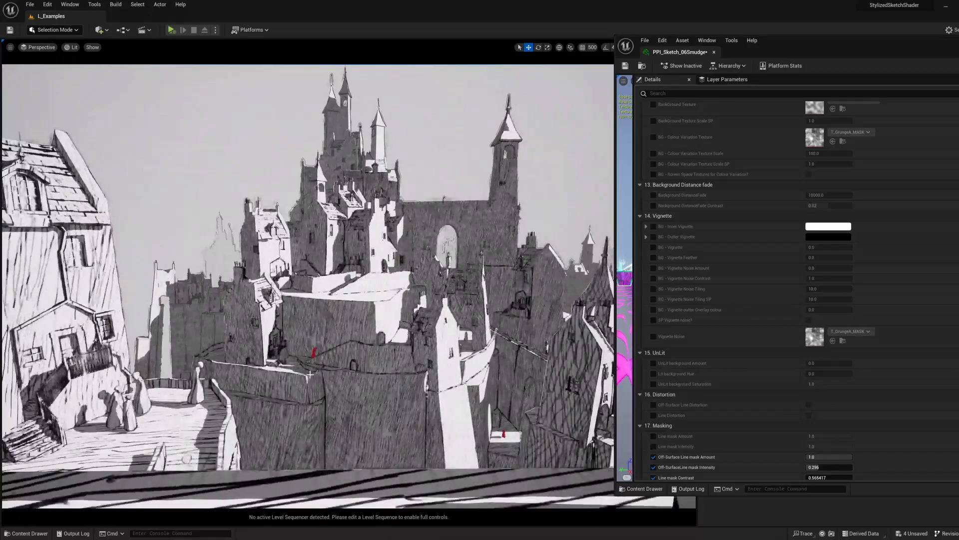
click(714, 52)
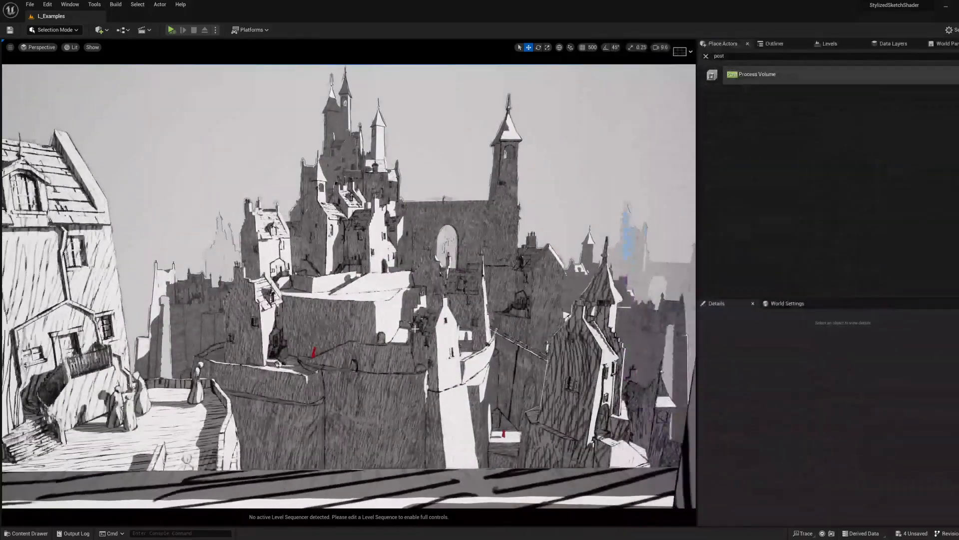
Step: Move along the neighbouring booths to examine further castle styles, including the blue pen hatching and the flat coloured look
mouse_move(415, 329)
right_down()
mouse_move(414, 320)
mouse_move(440, 325)
mouse_move(430, 324)
right_up()
key(d)
key(a)
key(d)
key(d)
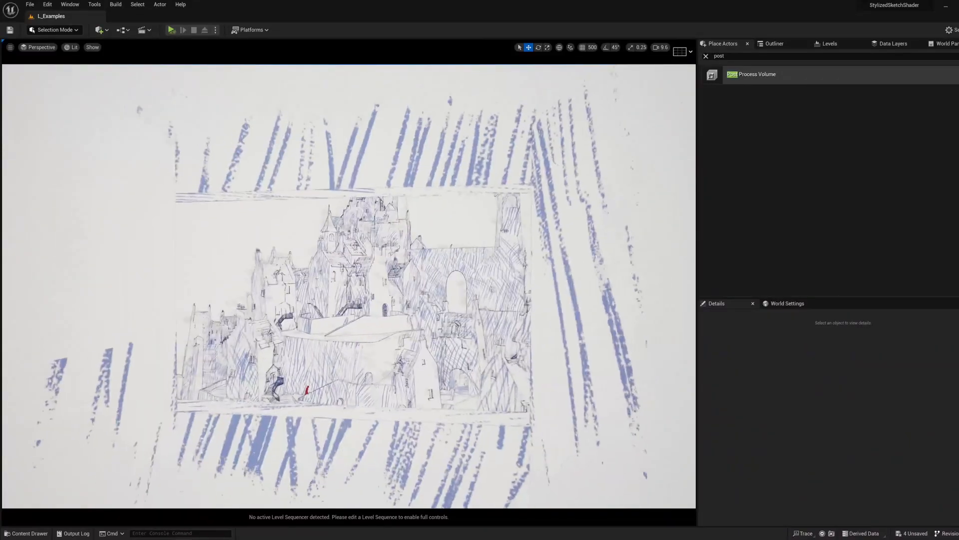
key(w)
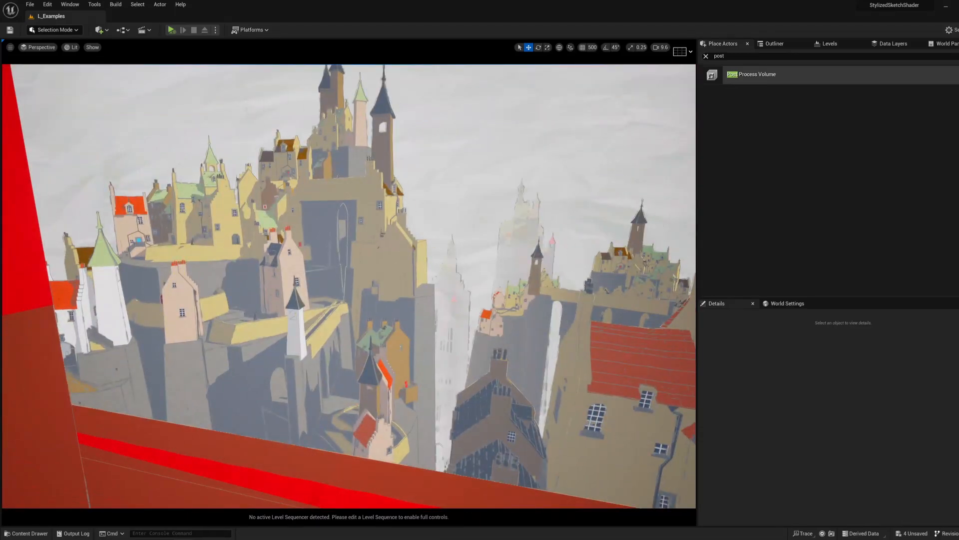
Step: Show the mask textures in the project's Textures folder and move the Content Browser window out of view
drag(0, 156, 499, 145)
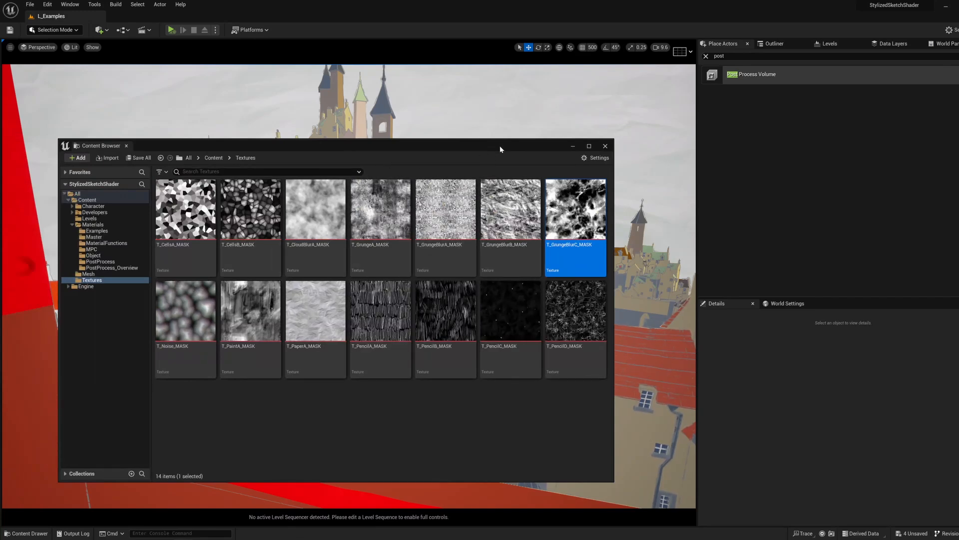
drag(500, 149, 465, 173)
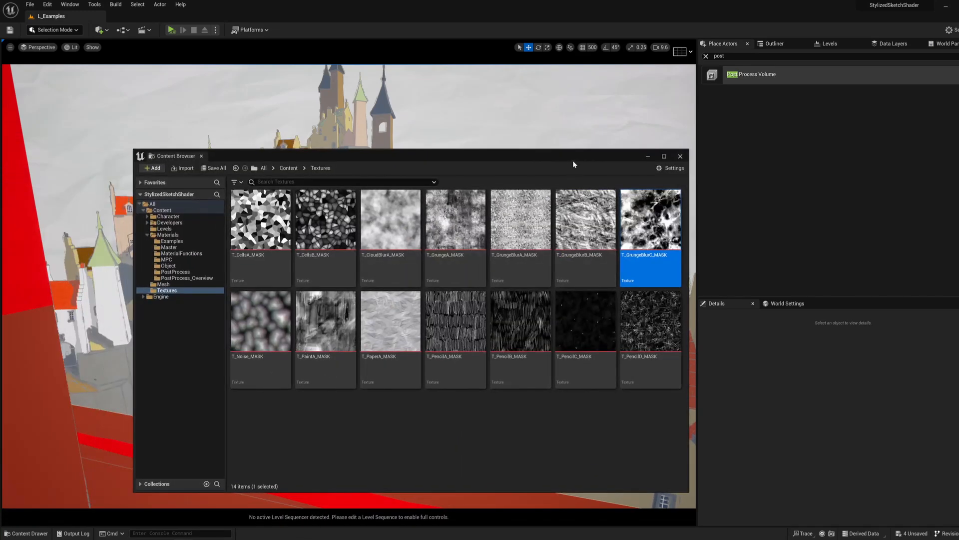
drag(572, 160, 0, 183)
Step: Examine the black-background smudged castle example and fly back out to face the row of numbered booths
mouse_move(470, 277)
right_down()
mouse_move(525, 275)
mouse_move(455, 272)
mouse_move(484, 279)
mouse_move(472, 267)
mouse_move(487, 270)
right_up()
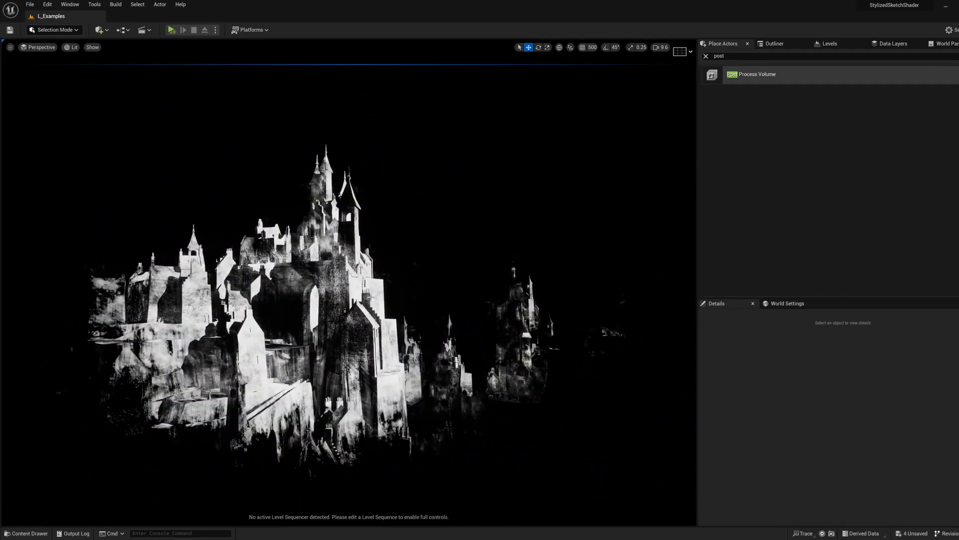
right_drag(370, 297, 344, 257)
right_drag(308, 335, 343, 331)
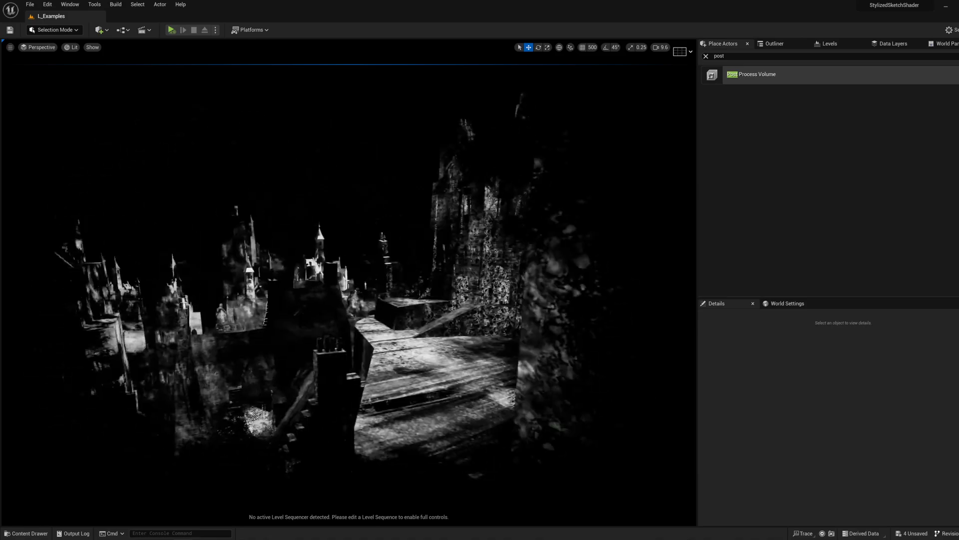
right_drag(349, 282, 378, 323)
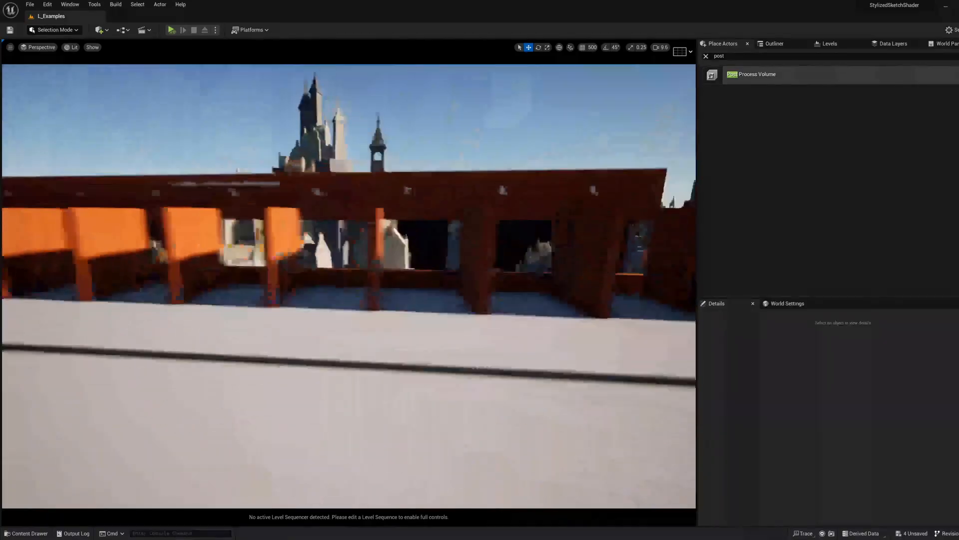
Step: Open the recent level L_treeScene and frame the tower house with the trees around it
click(28, 4)
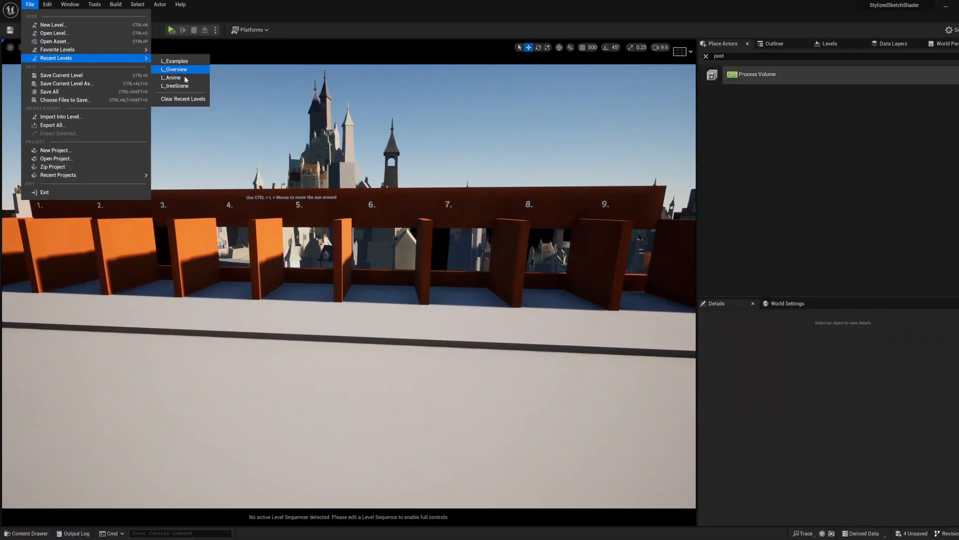
click(175, 86)
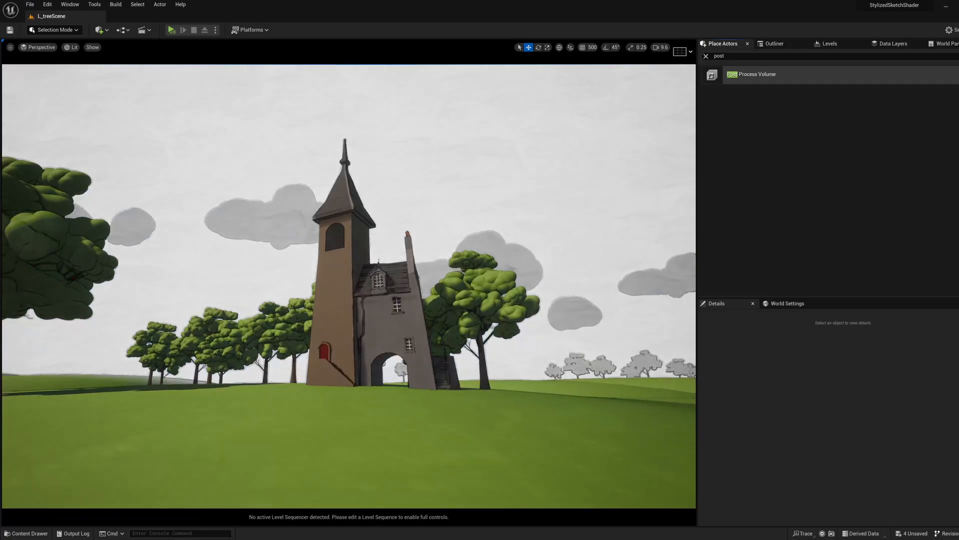
right_drag(349, 286, 294, 317)
key(a)
key(w)
scroll(349, 285, up, 3)
key(s)
key(d)
key(w)
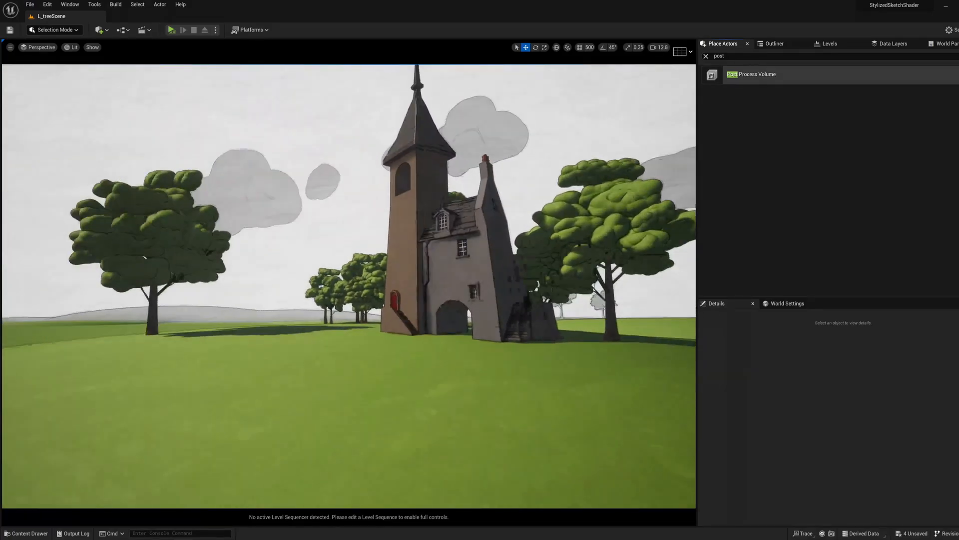
Step: Examine the outlines and shading on the tower house, the trees, the clouds and the grassy hills from several viewpoints
key(s)
key(a)
right_drag(473, 223, 479, 202)
key(w)
key(s)
key(w)
key(s)
key(w)
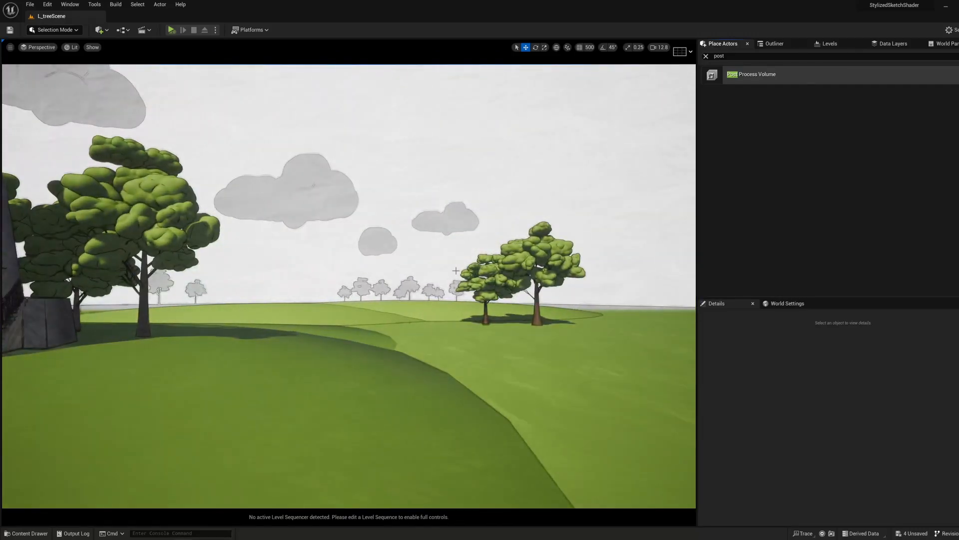
right_drag(456, 270, 456, 270)
key(w)
key(s)
right_drag(349, 286, 367, 295)
key(a)
key(w)
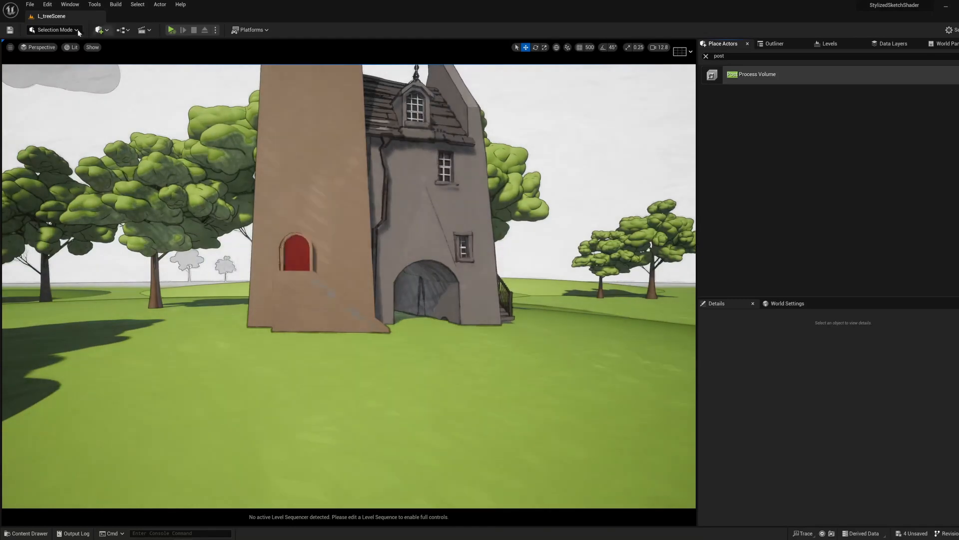
Step: Open the recent level L_Anime and load it again from the recent levels
click(30, 4)
mouse_move(82, 52)
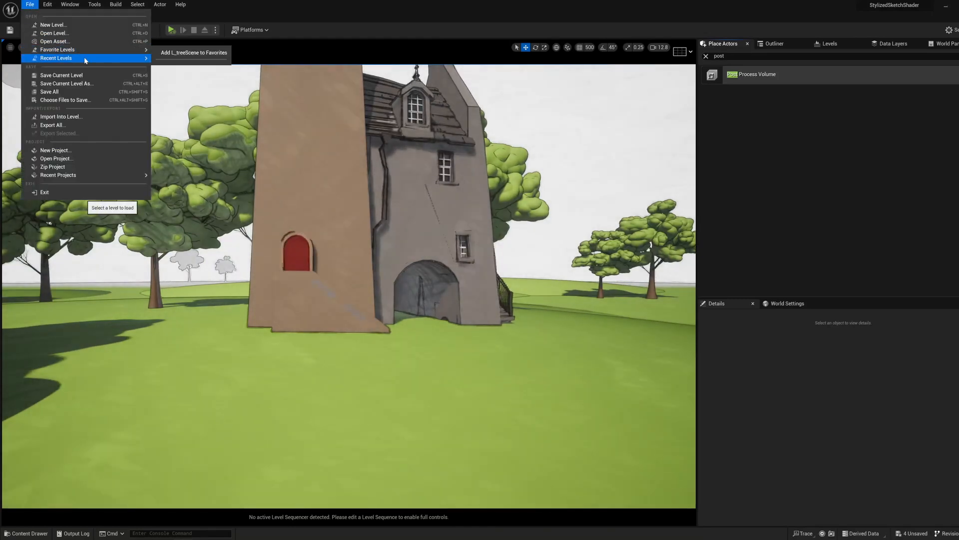
mouse_move(144, 59)
click(188, 86)
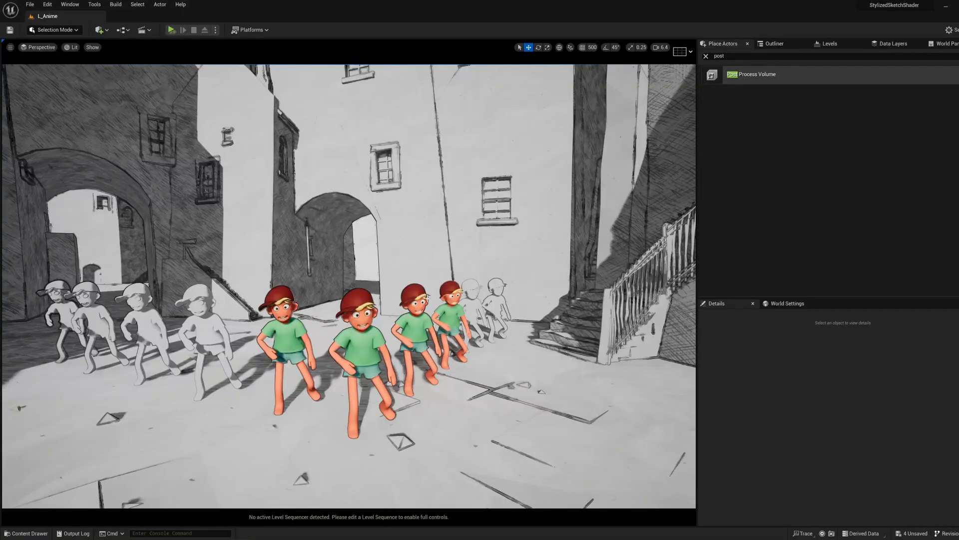
click(30, 4)
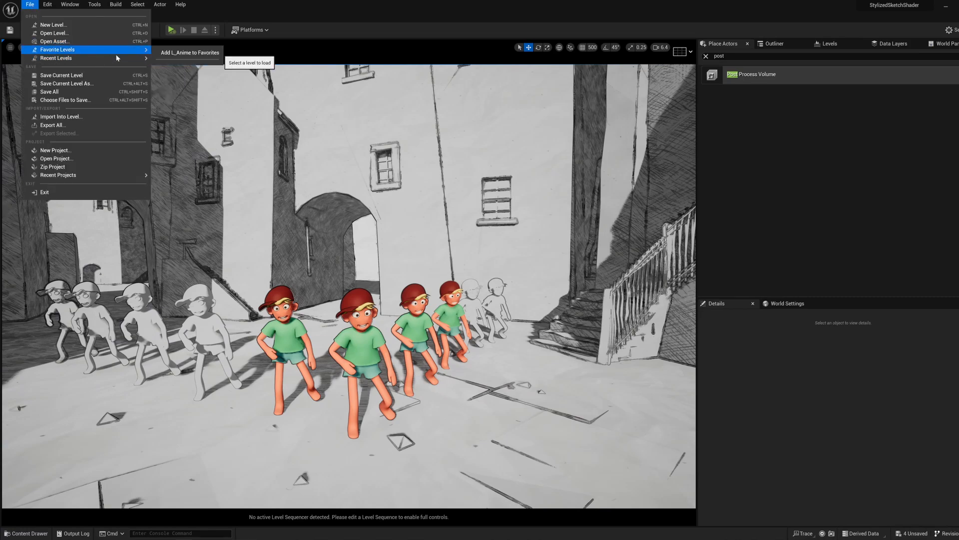
mouse_move(125, 58)
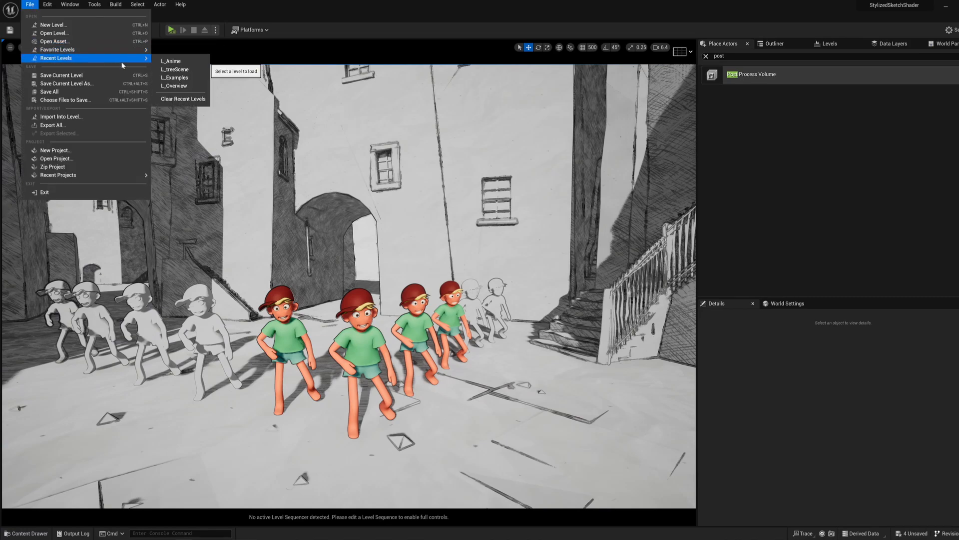
click(180, 62)
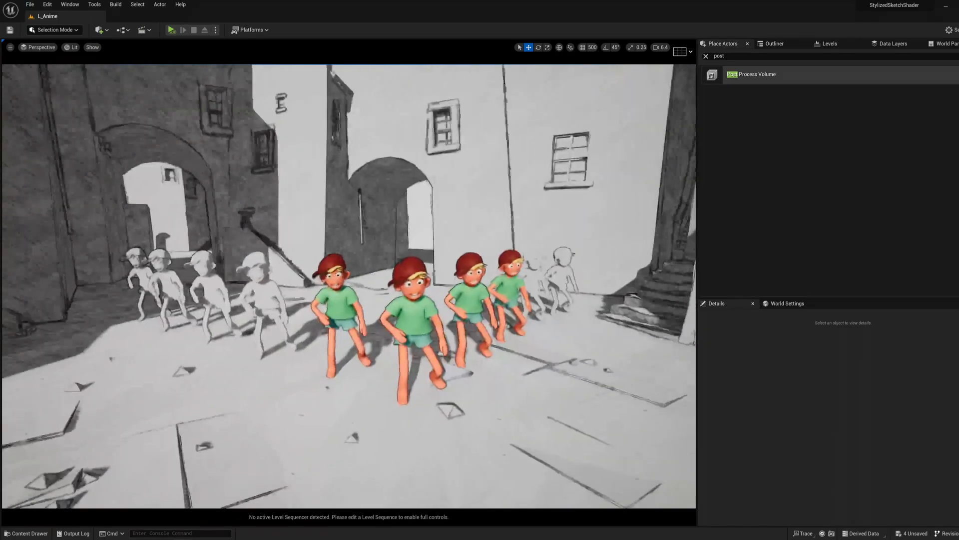
Step: Examine the coloured and white posed characters in the courtyard from the front and from behind
right_drag(348, 286, 715, 299)
key(w)
scroll(349, 286, down, 2)
key(a)
key(a)
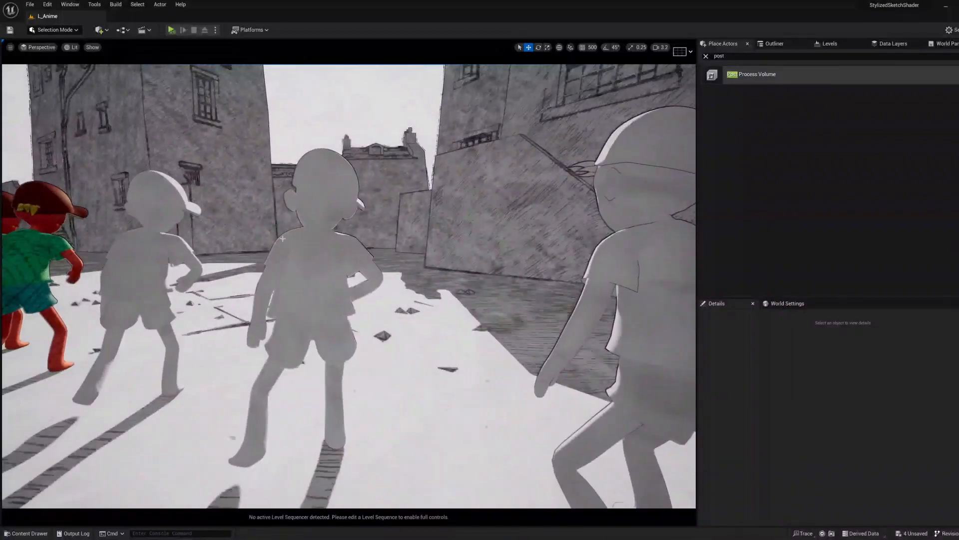
right_drag(283, 239, 337, 274)
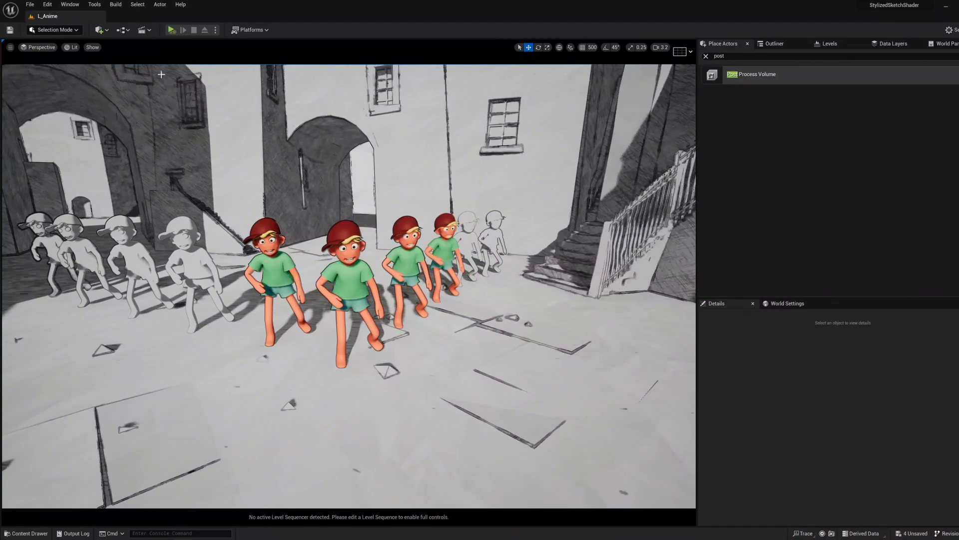
Step: Simulate the level, select the house SM_HouseC_9 behind the characters, and stop the simulation
click(171, 31)
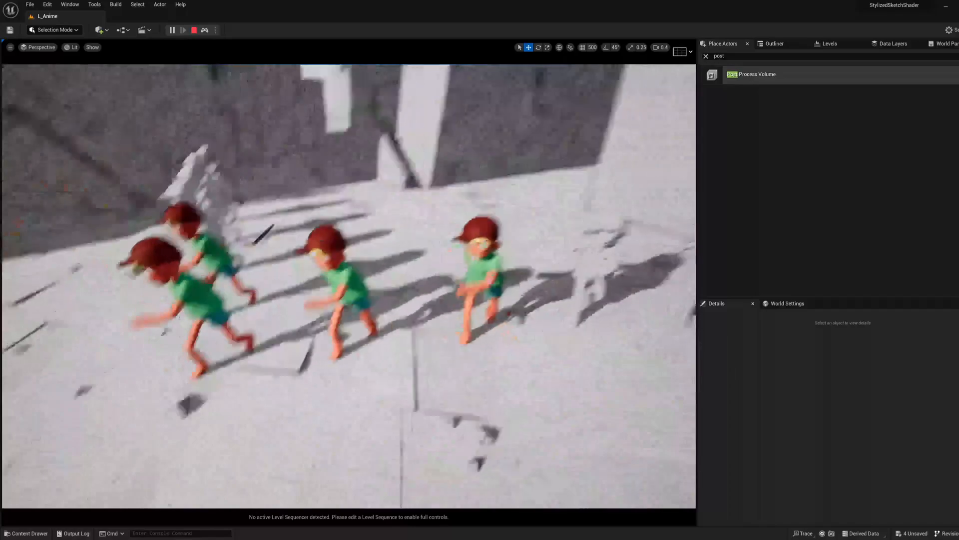
click(214, 86)
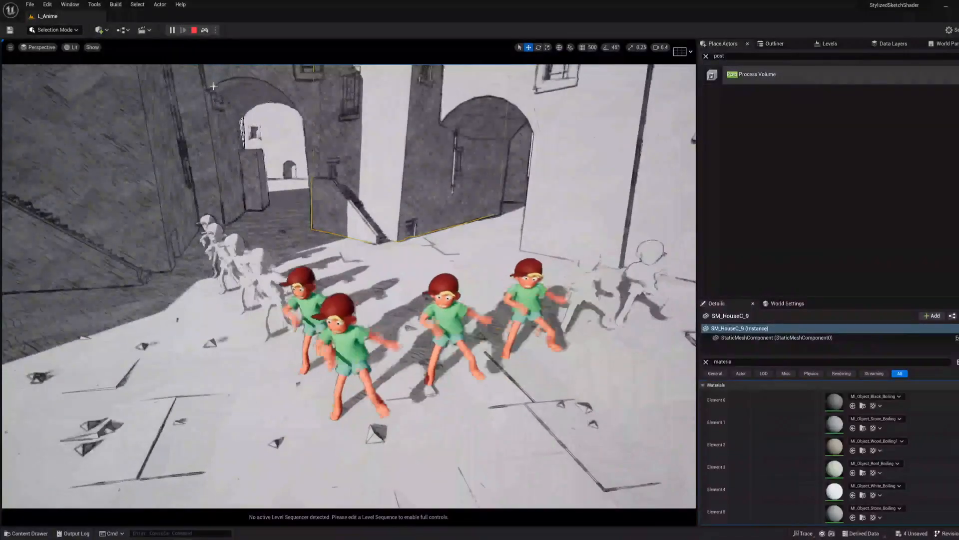
click(195, 31)
Step: Filter the house's properties by "custom", enable Render CustomDepth Pass, and set CustomDepth Stencil Value to 5
click(722, 361)
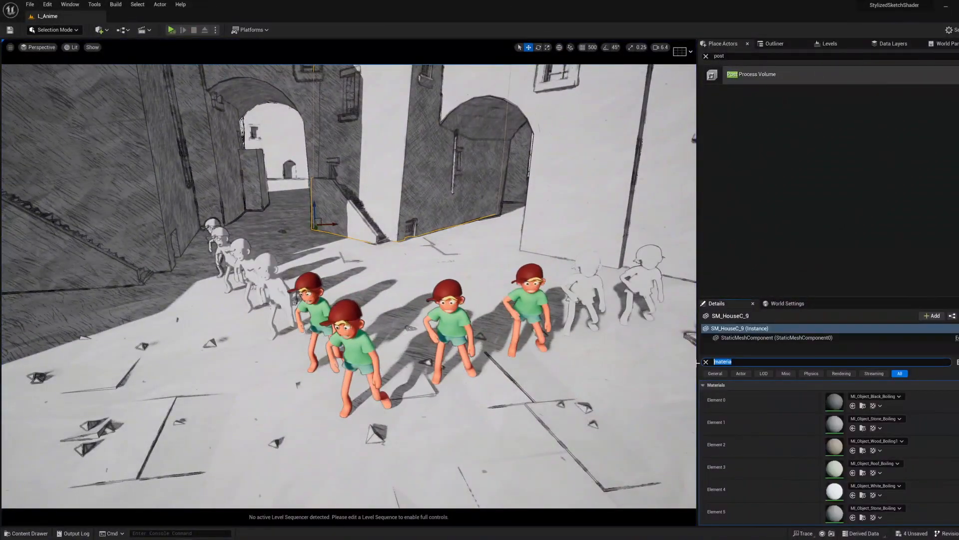
text(custom)
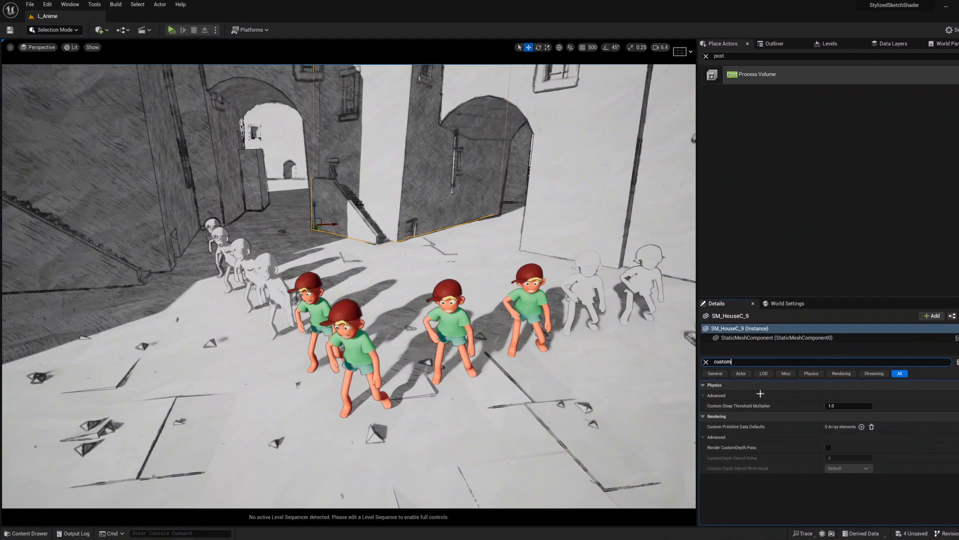
click(829, 447)
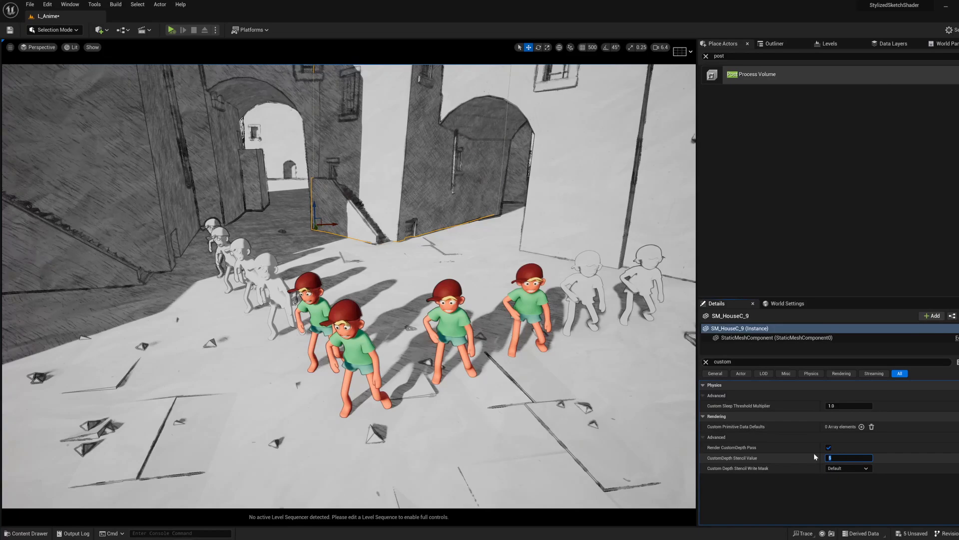
text(5)
key(Return)
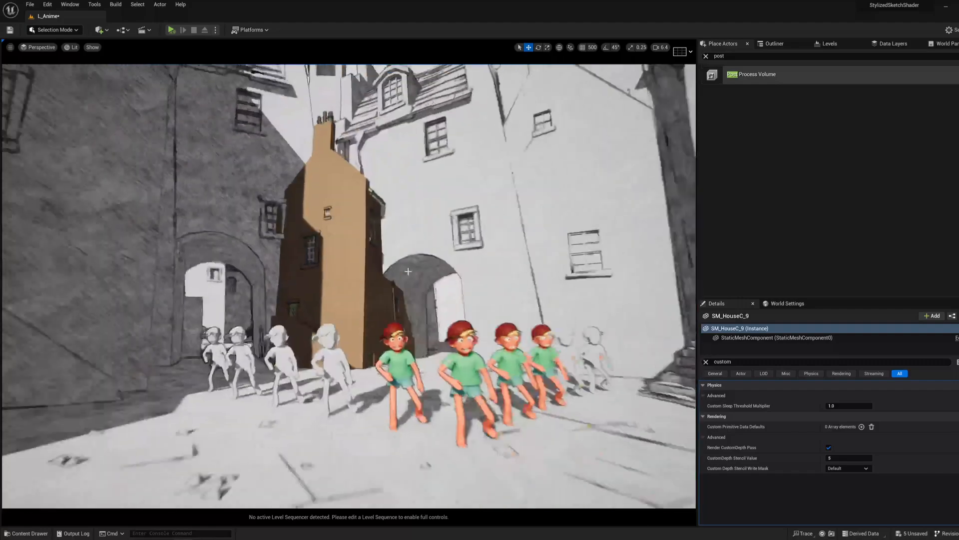
Step: Try CustomDepth Stencil Values such as 65 and 1 on the house, and disable its Render CustomDepth Pass
click(844, 457)
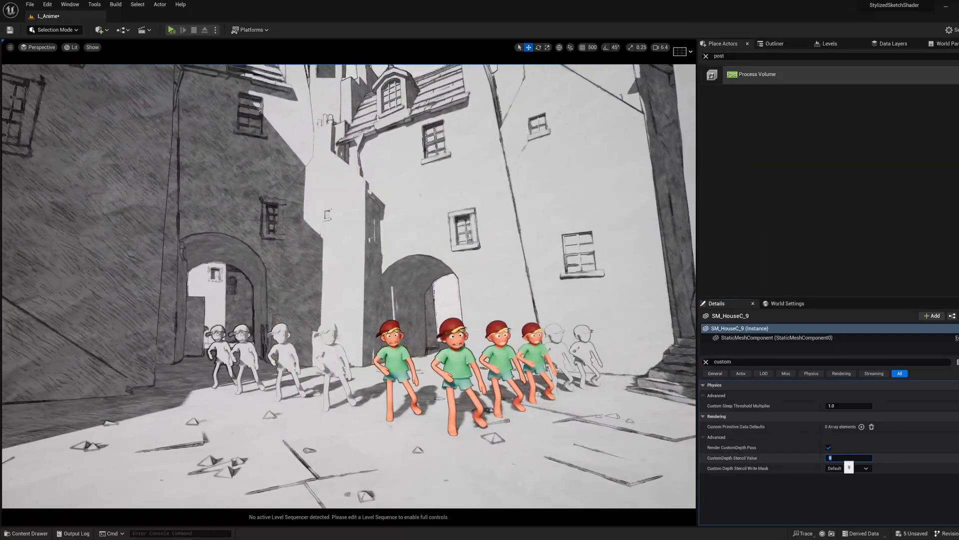
text(65)
key(Return)
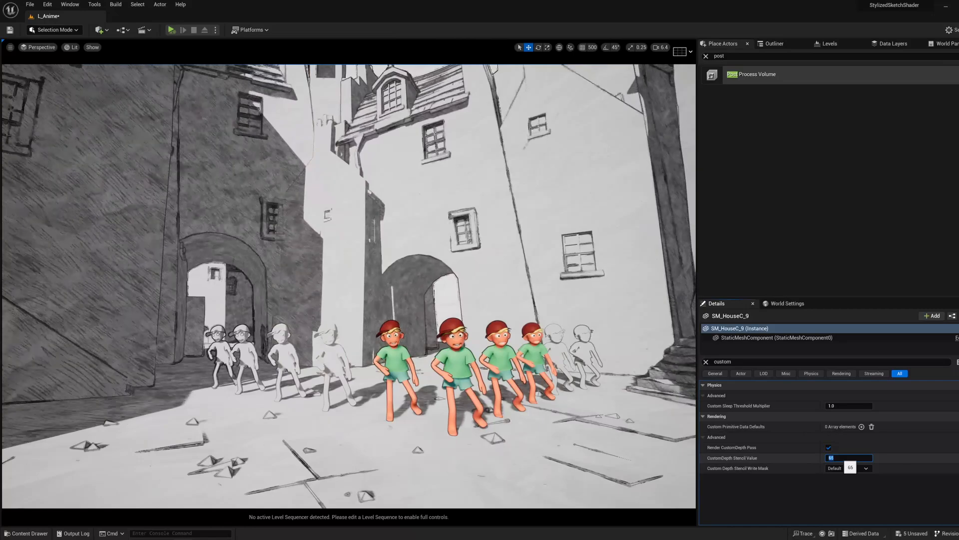
text(6)
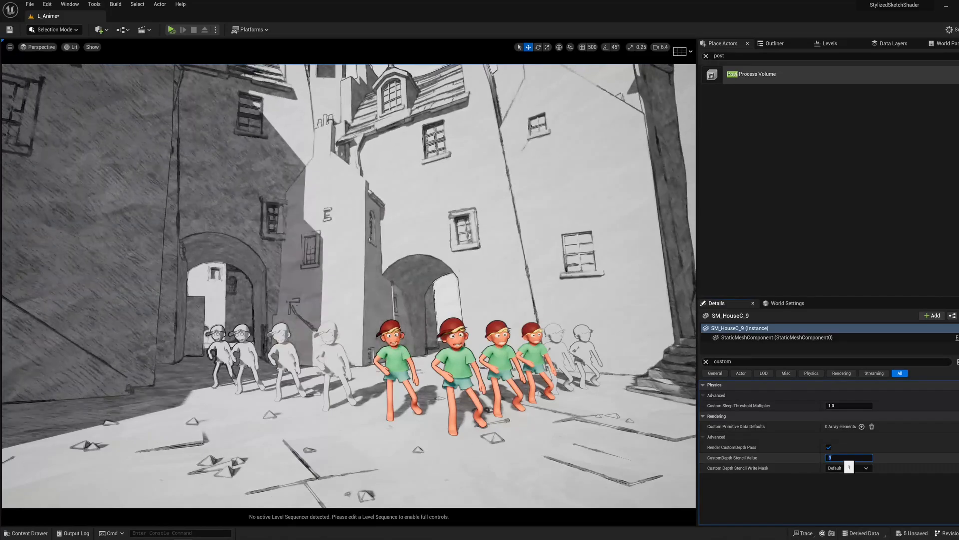
click(828, 447)
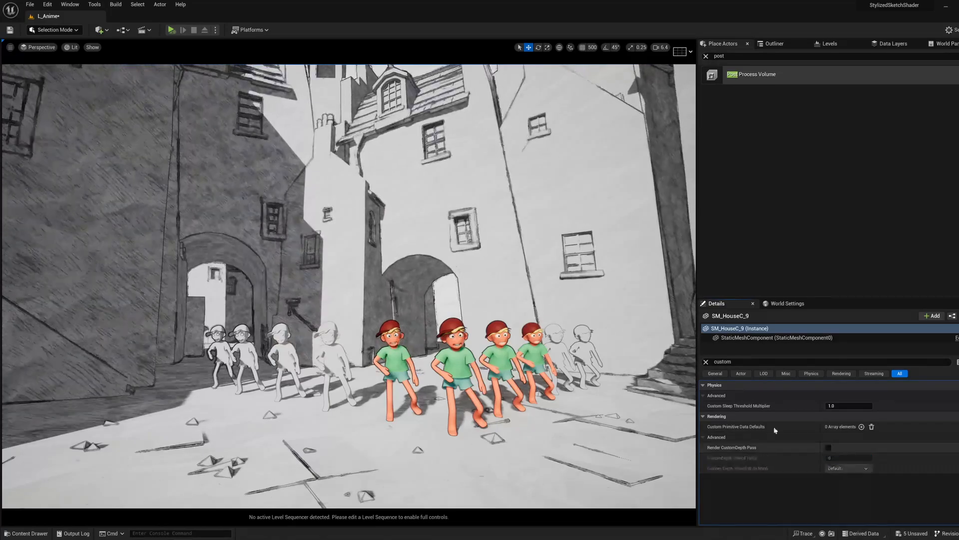
Step: Reframe the viewport on the row of characters in front of the courtyard arches
key(w)
right_drag(565, 345, 583, 375)
key(s)
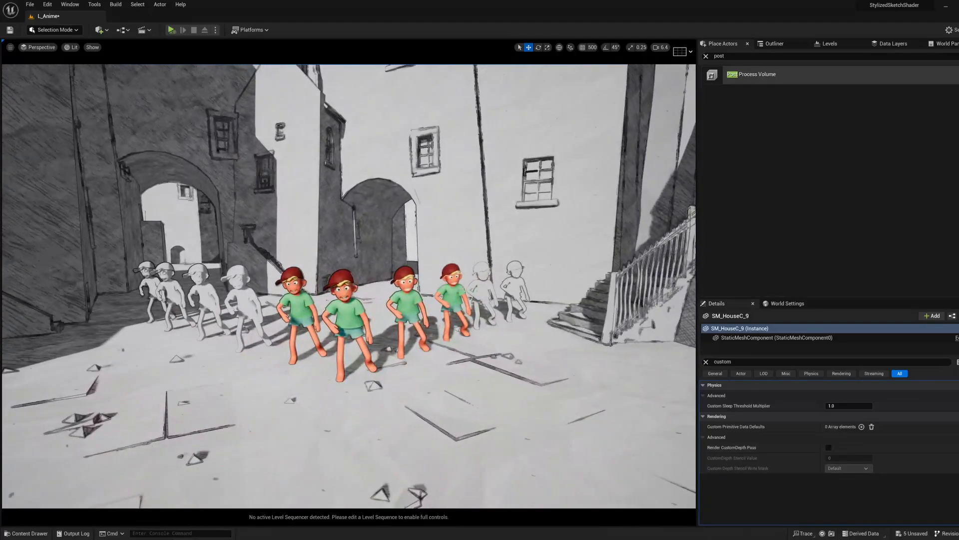